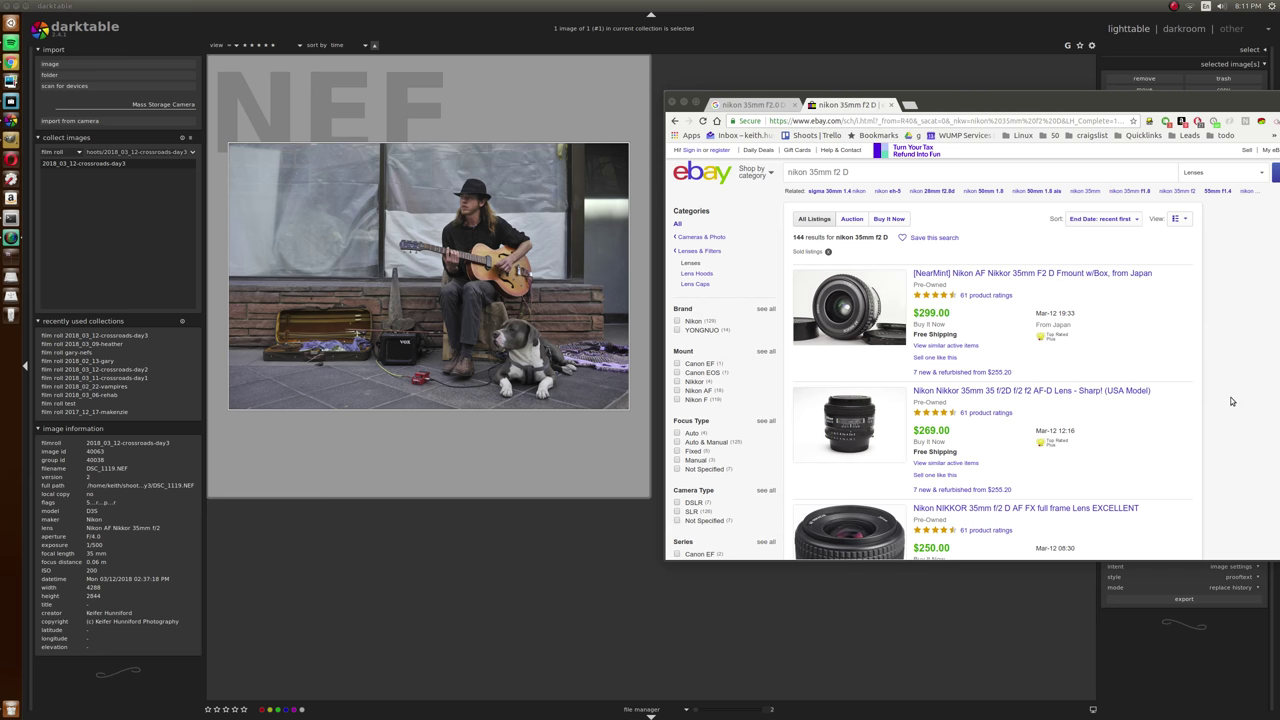
# Browse the eBay Nikon 35mm f/2 D lens listings in Chrome, then hide Chrome to reveal darktable
pyautogui.scroll(-5, 1041, 405)
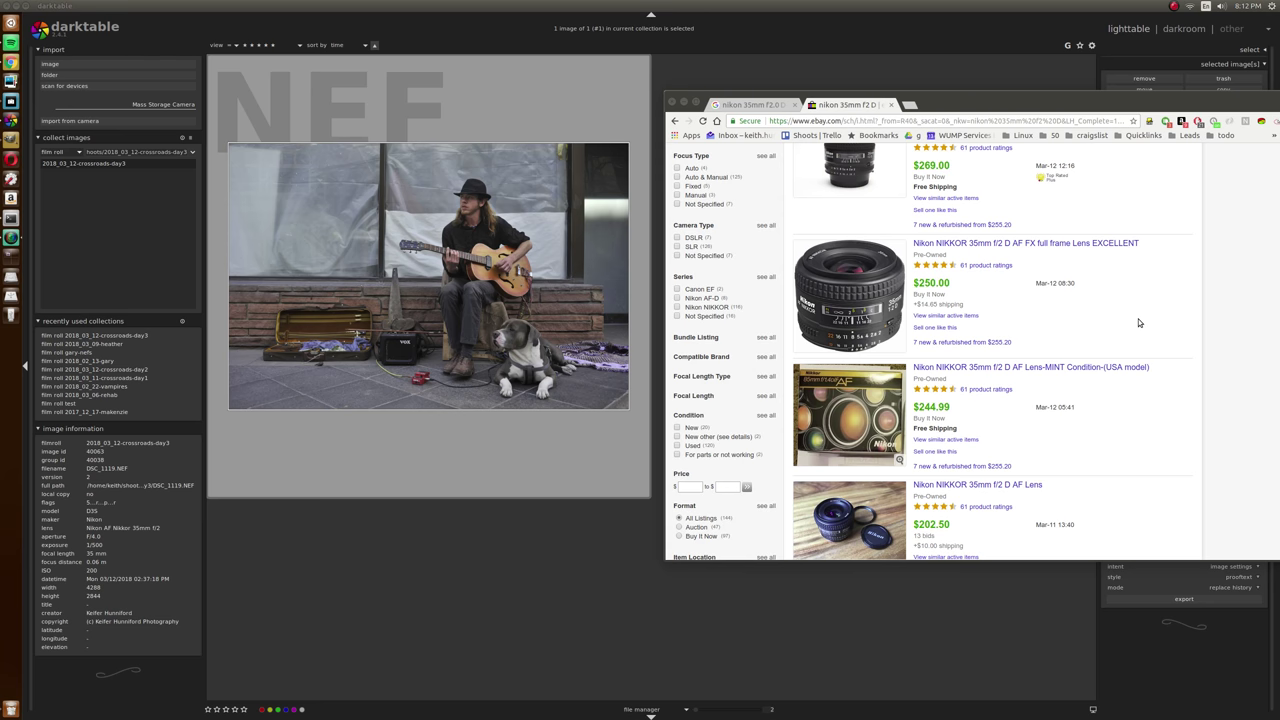
pyautogui.scroll(-2, 965, 306)
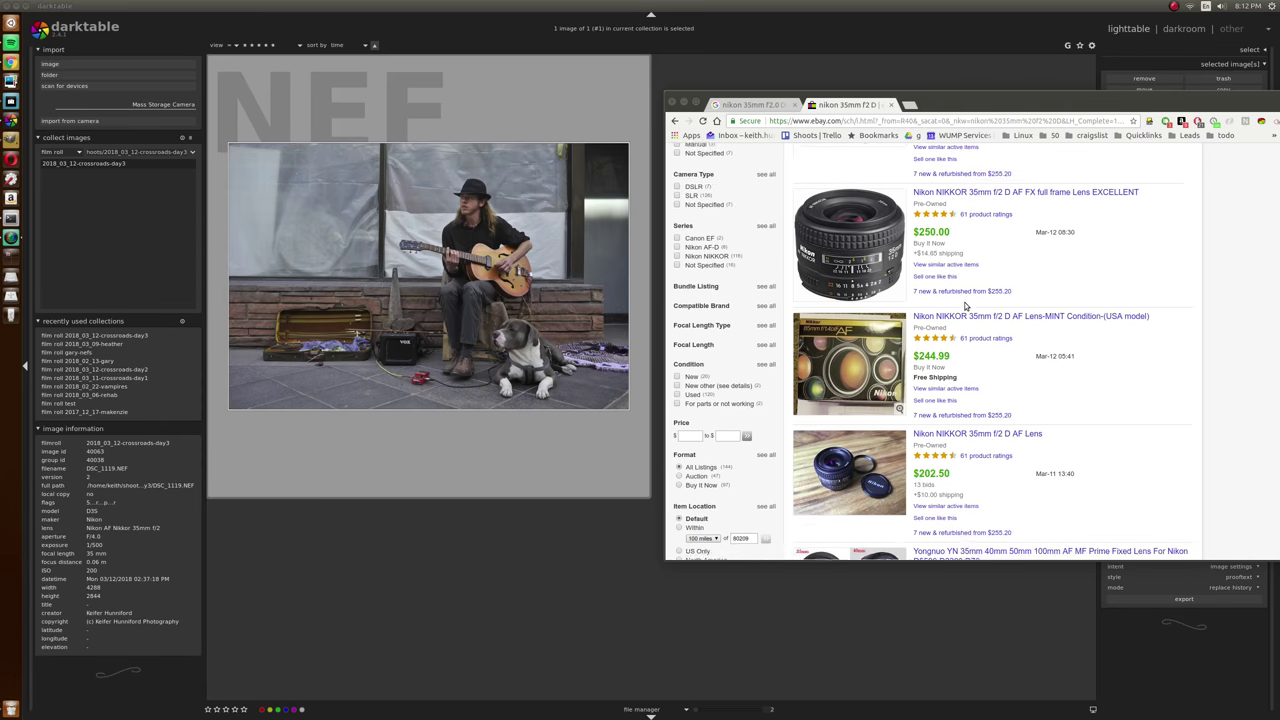
pyautogui.scroll(-4, 965, 306)
pyautogui.scroll(-2, 965, 306)
pyautogui.scroll(6, 965, 306)
pyautogui.scroll(6, 965, 306)
pyautogui.scroll(-5, 965, 306)
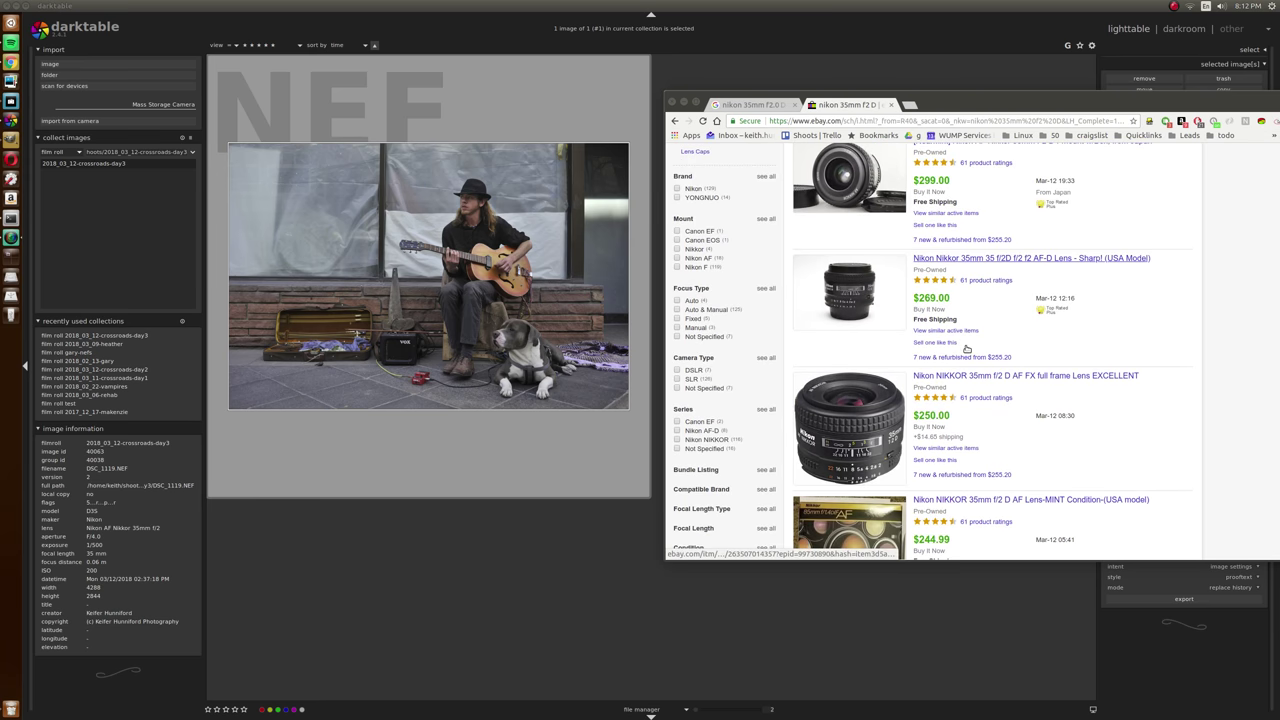
pyautogui.scroll(-3, 995, 339)
pyautogui.scroll(5, 995, 336)
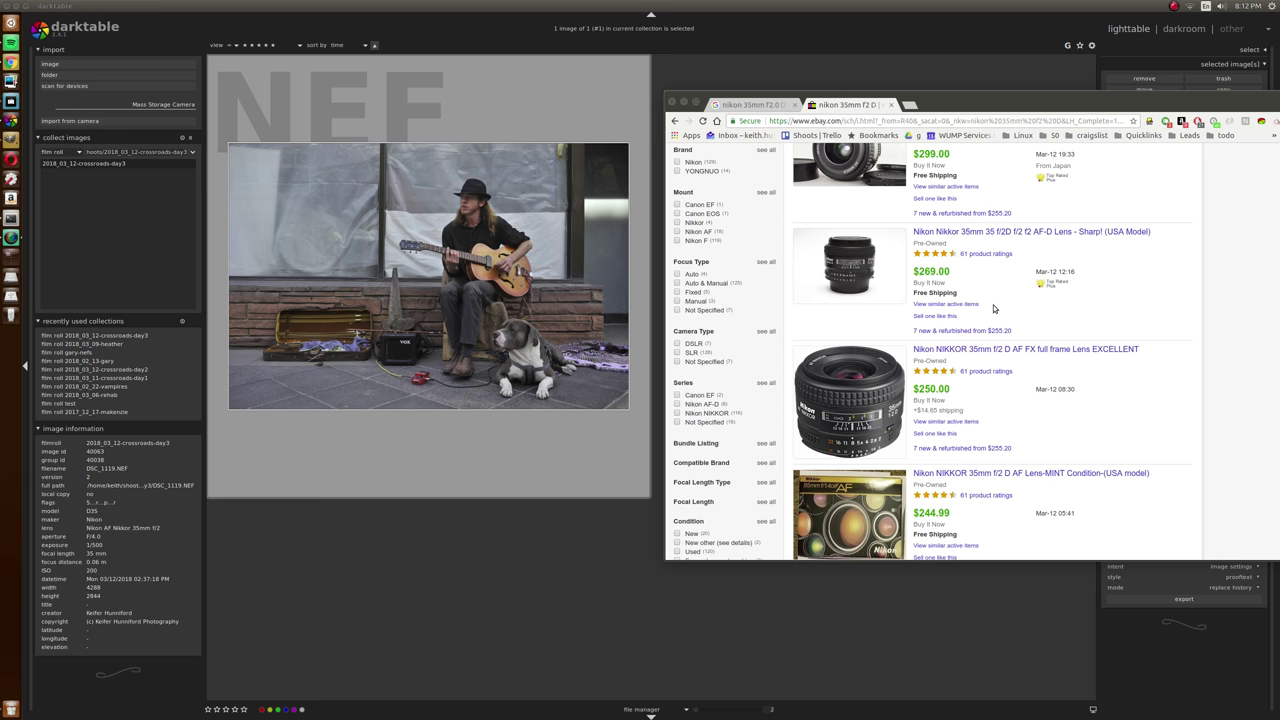
pyautogui.press('super+h')
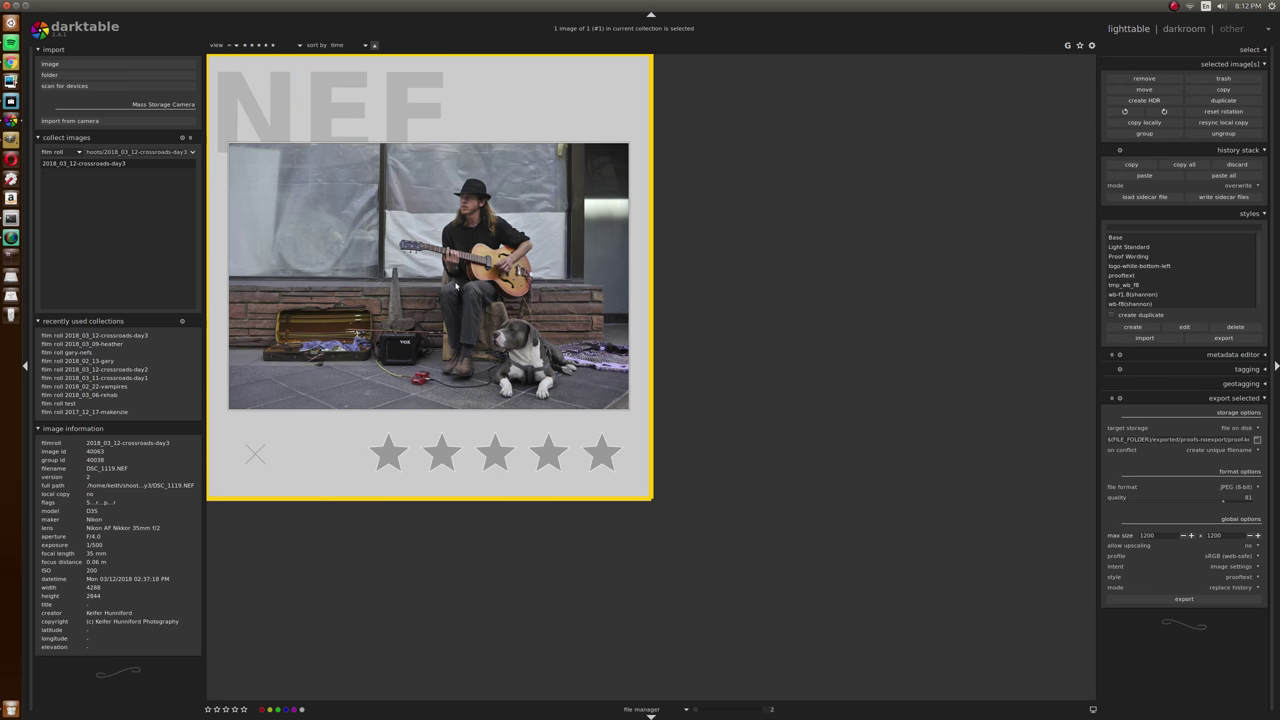
# Zoom the lighttable to one thumbnail per row so DSC_1119.NEF fills the view
pyautogui.scroll(1, 455, 282)
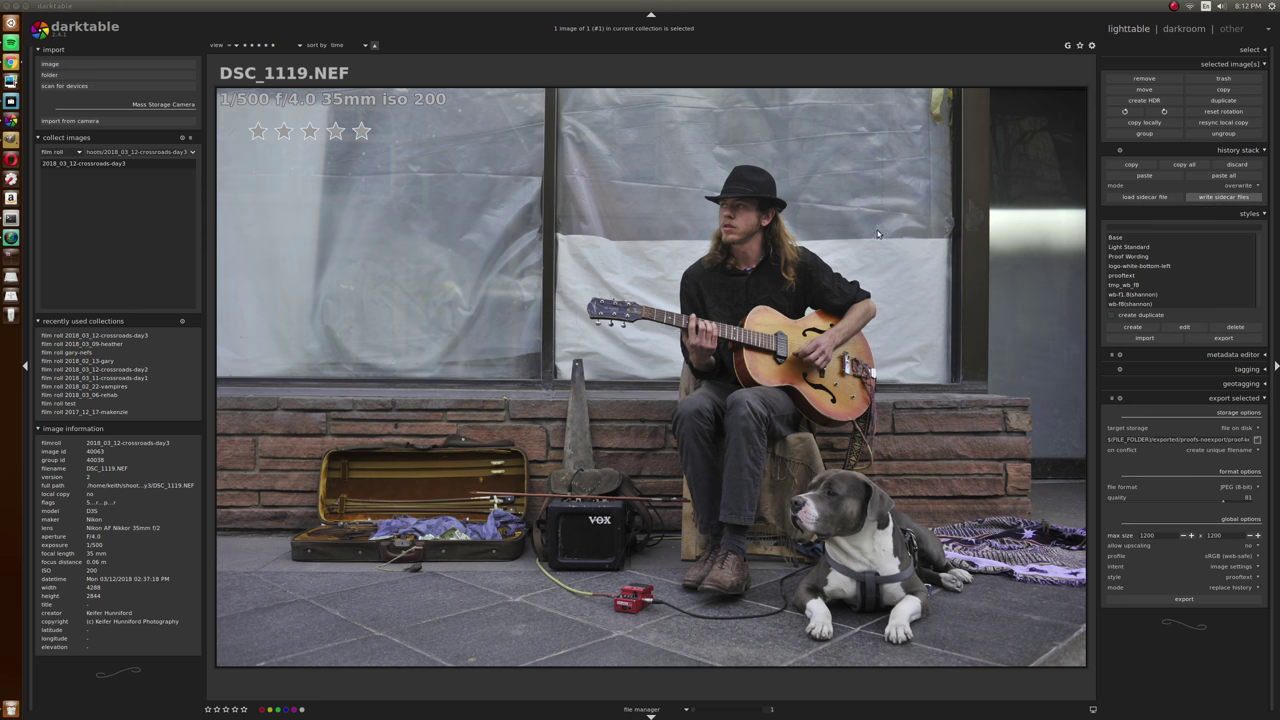
# Open DSC_1119.NEF in darkroom, try the nikon like base curve, then reset it to a straight line
pyautogui.doubleClick(970, 352)
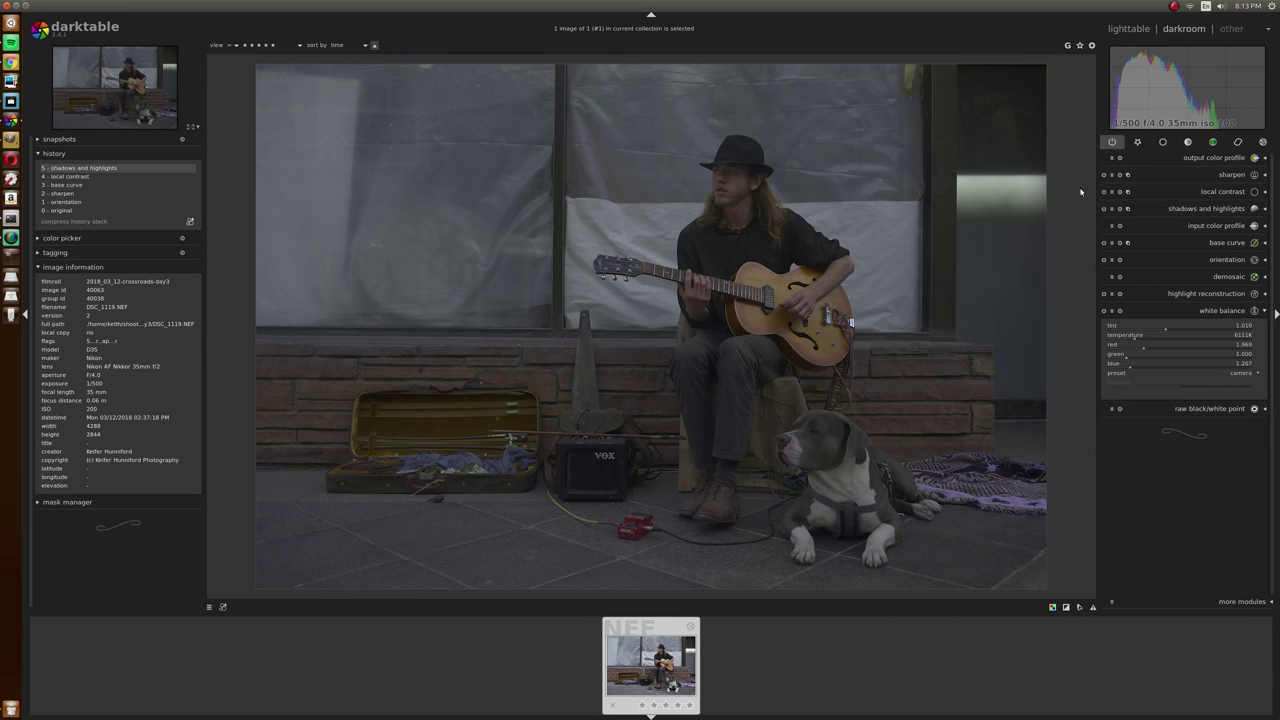
pyautogui.click(1217, 243)
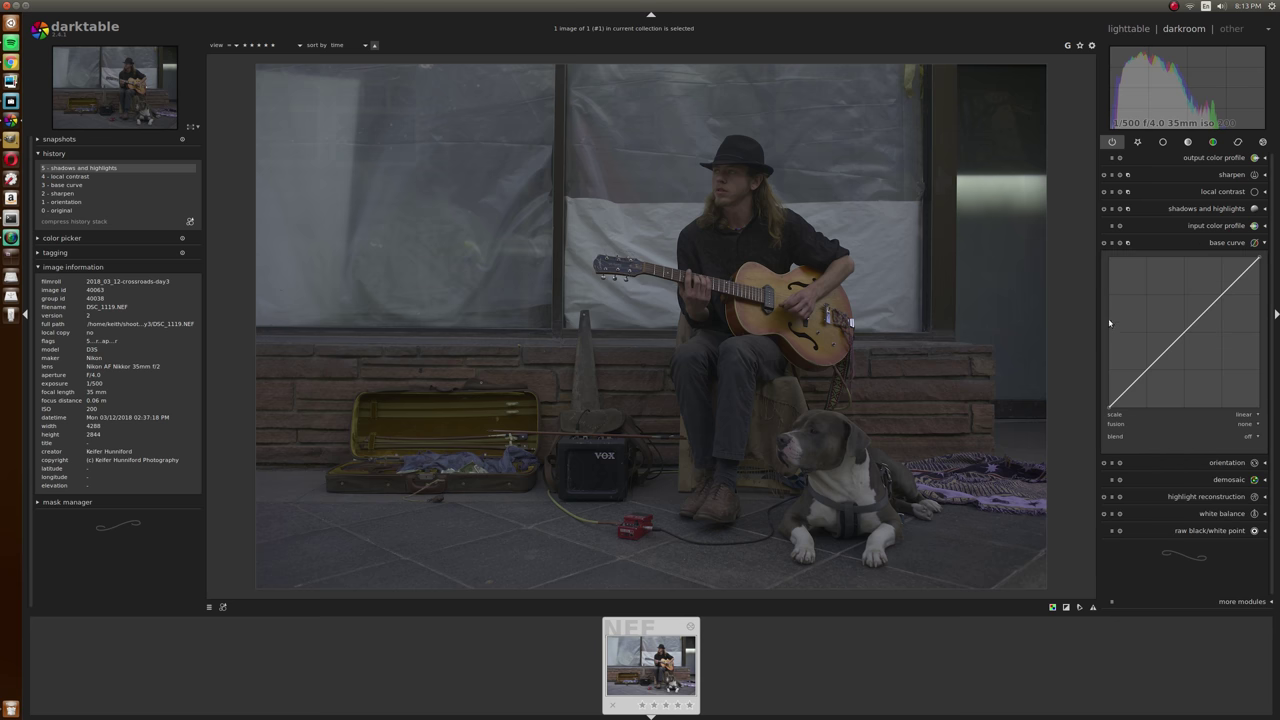
pyautogui.click(1112, 244)
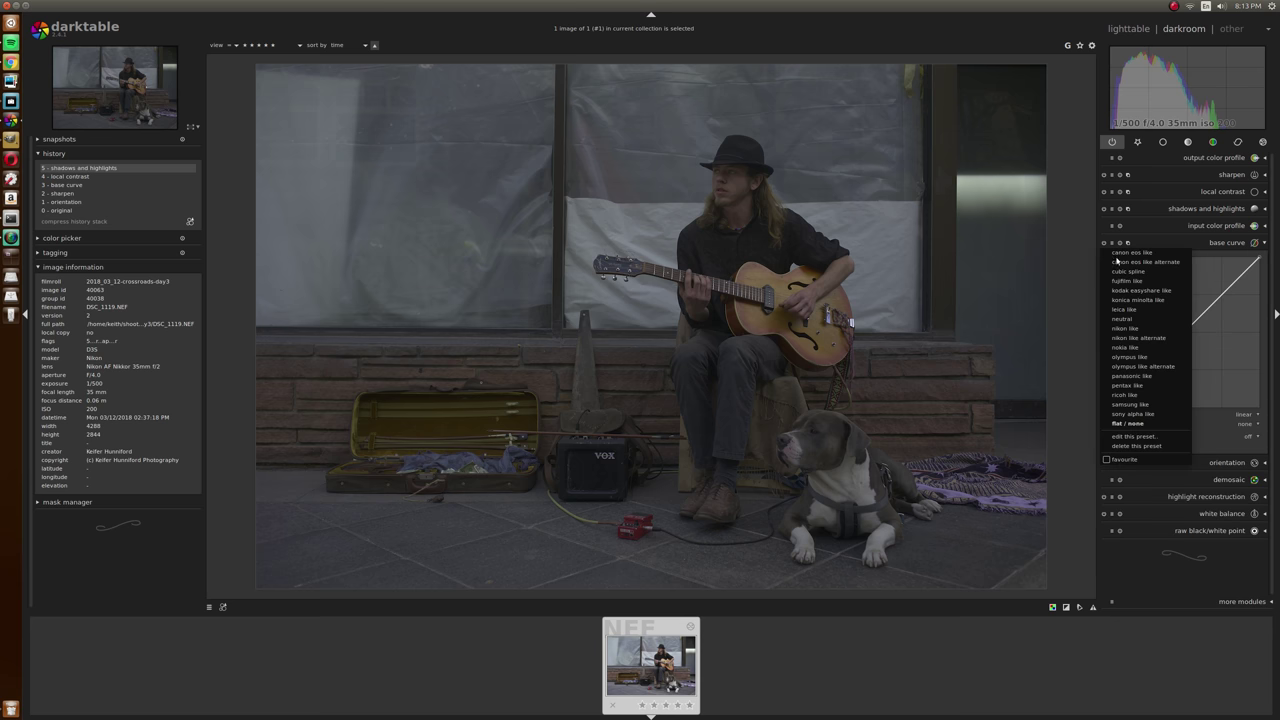
pyautogui.click(1153, 329)
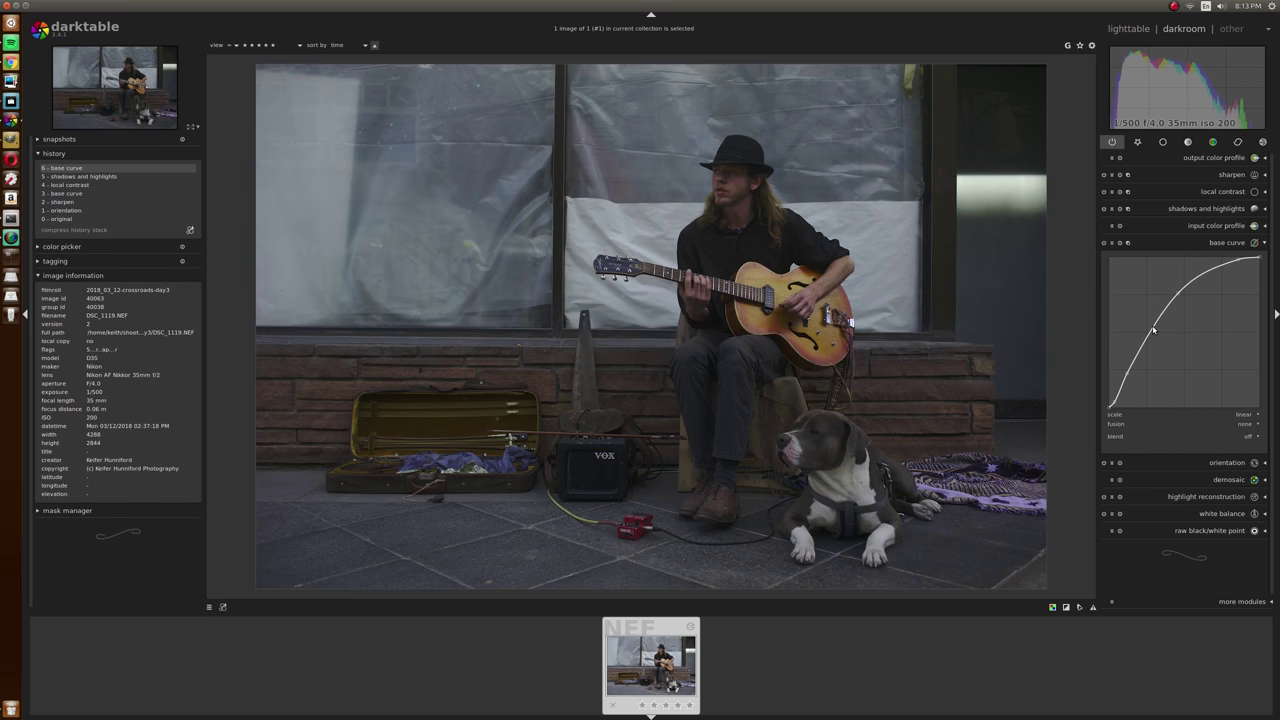
pyautogui.click(1112, 244)
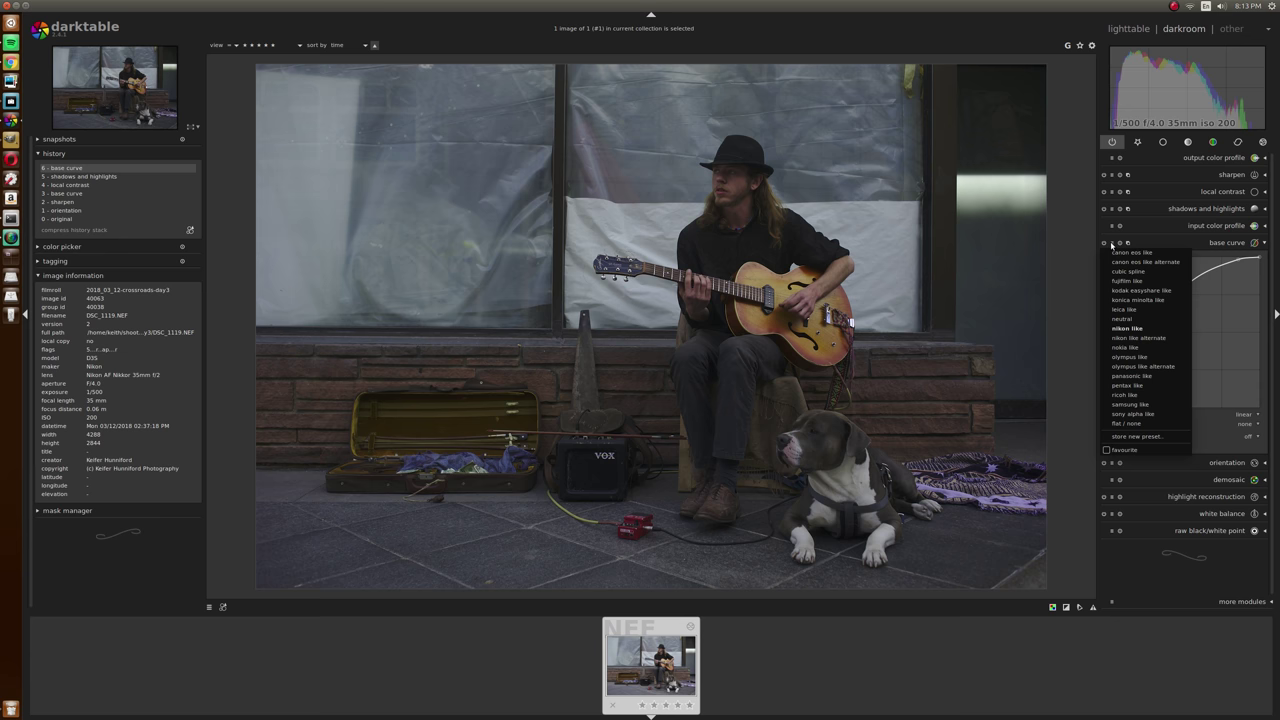
pyautogui.click(1221, 338)
pyautogui.doubleClick(1195, 342)
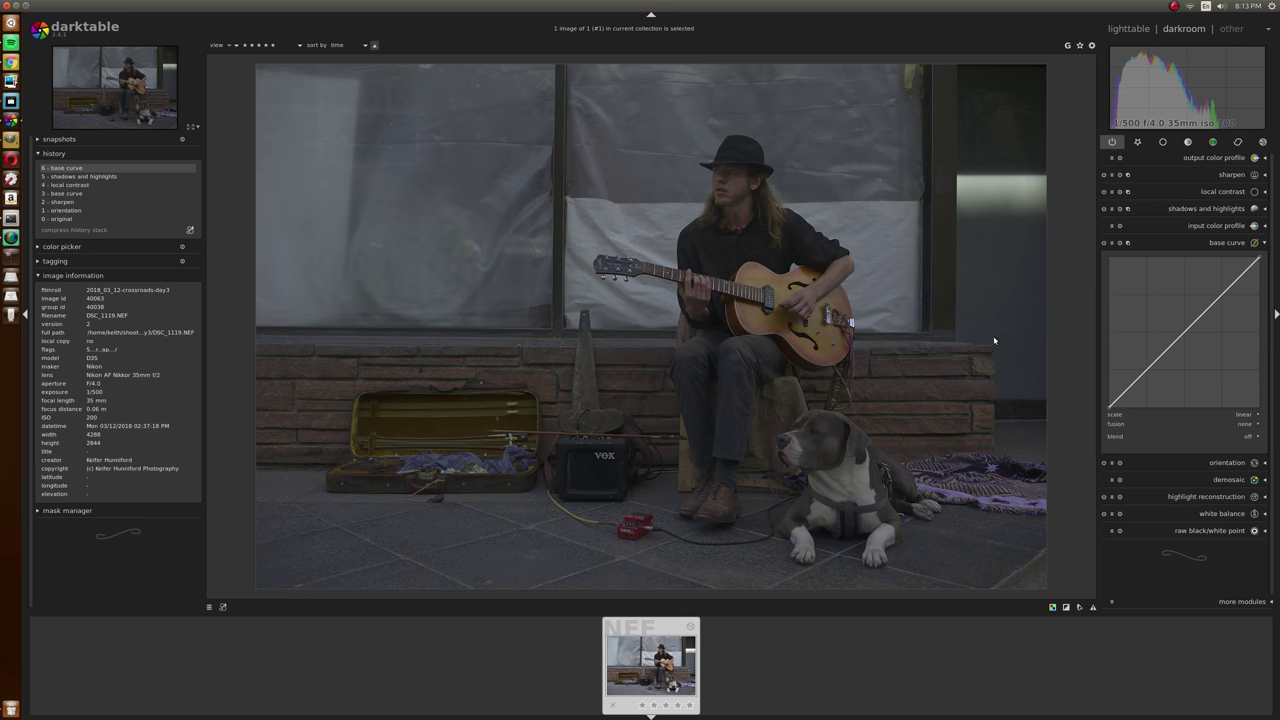
# Raise exposure to about +2.02 EV with black level 0.0050, showing the clipping indicator
pyautogui.click(1136, 143)
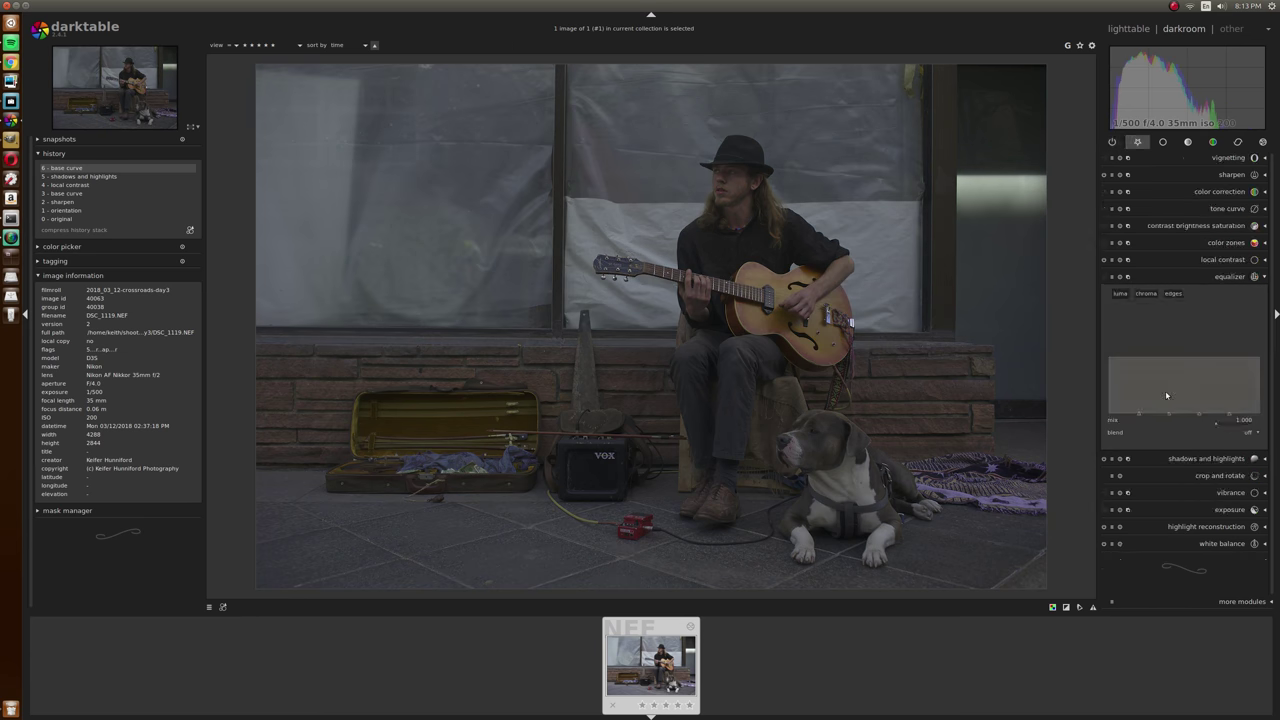
pyautogui.click(1226, 510)
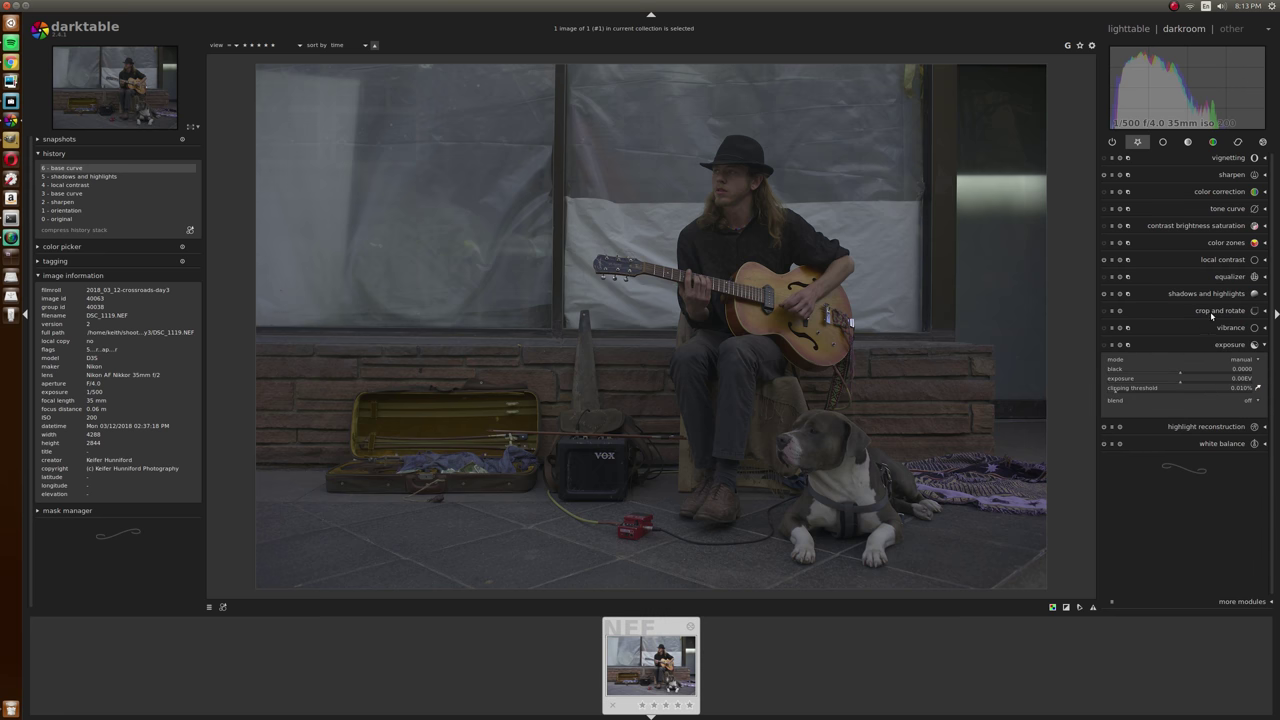
pyautogui.moveTo(1184, 390); pyautogui.dragTo(1208, 390)
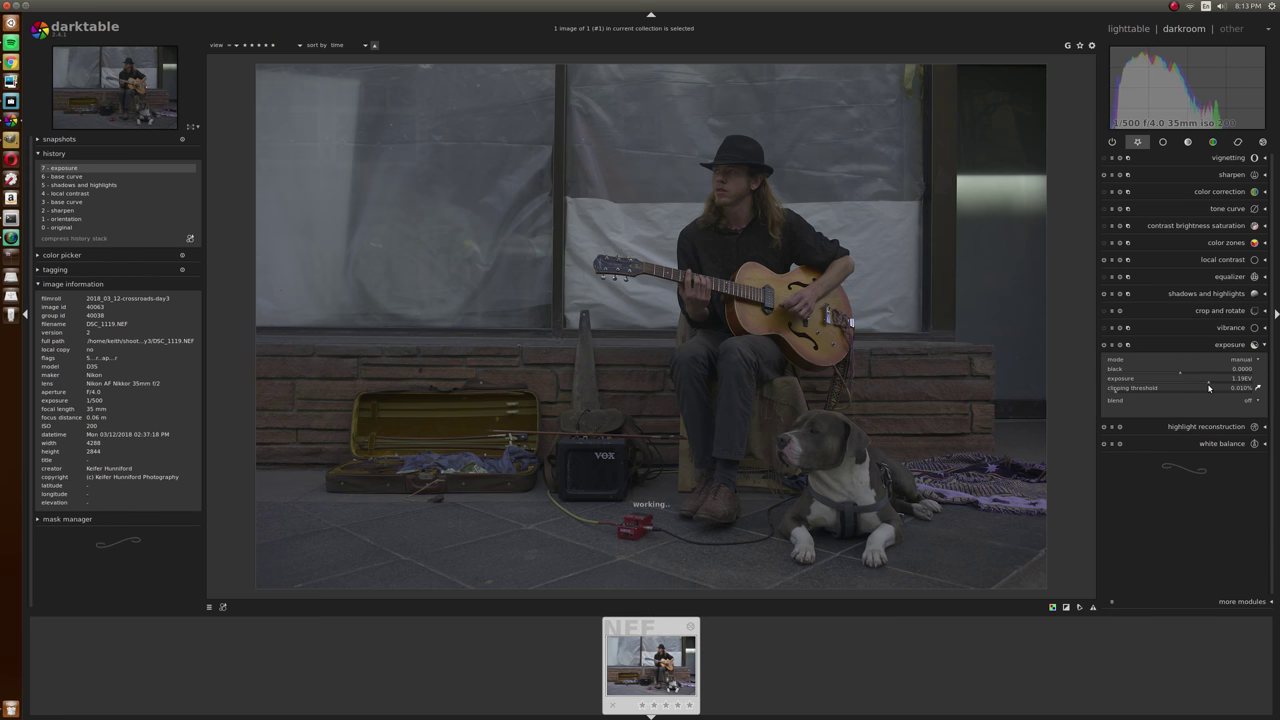
pyautogui.click(1066, 607)
pyautogui.moveTo(1208, 386); pyautogui.dragTo(1229, 386)
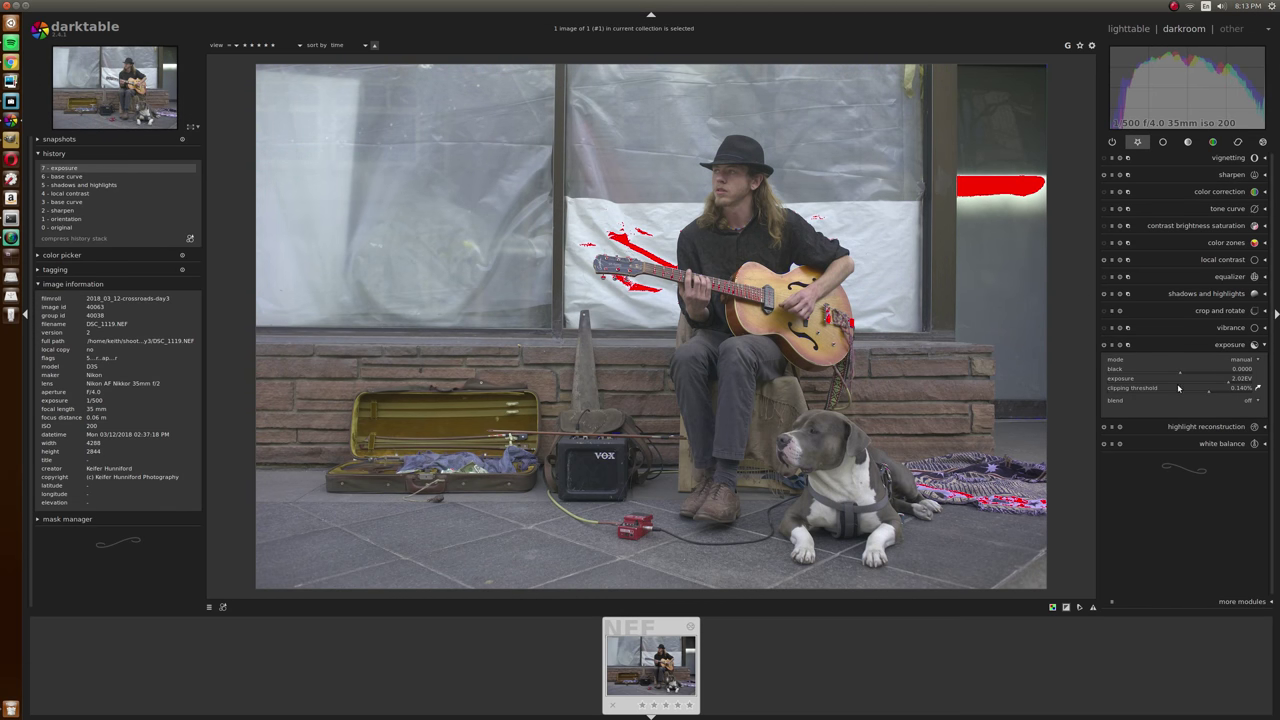
pyautogui.scroll(5, 1200, 374)
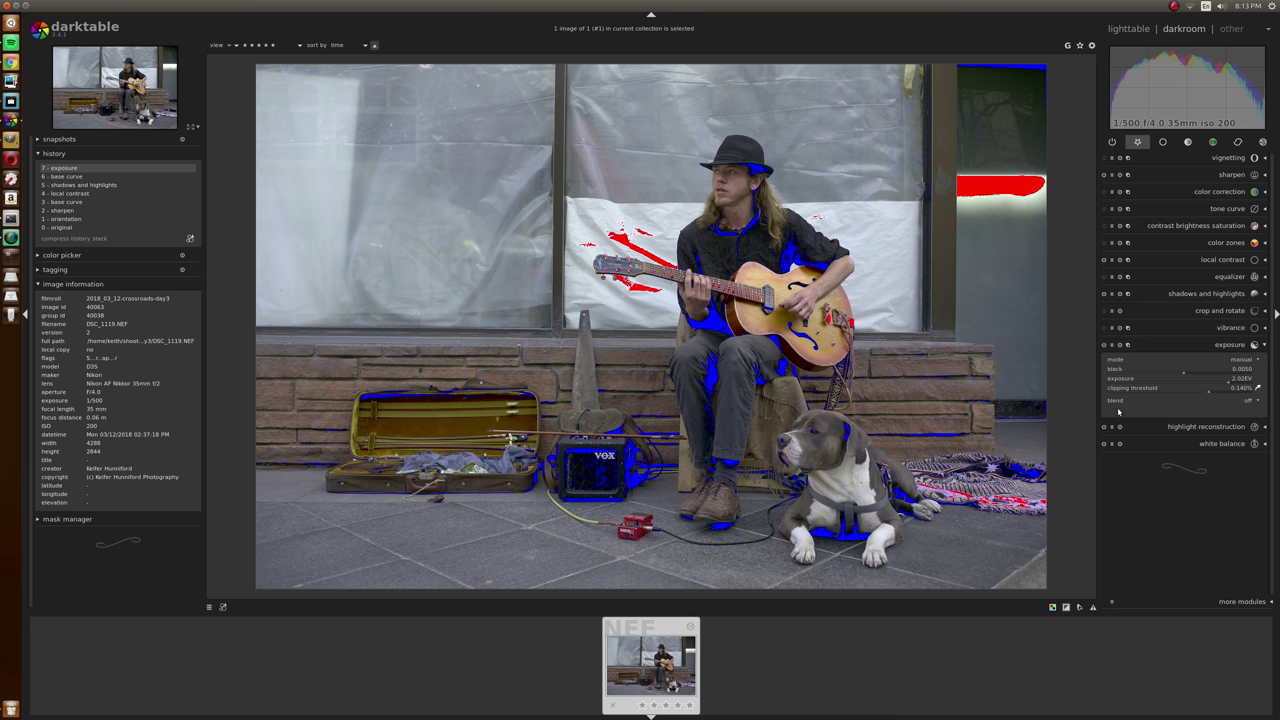
# Give the tone curve a gentle S shape
pyautogui.click(1233, 208)
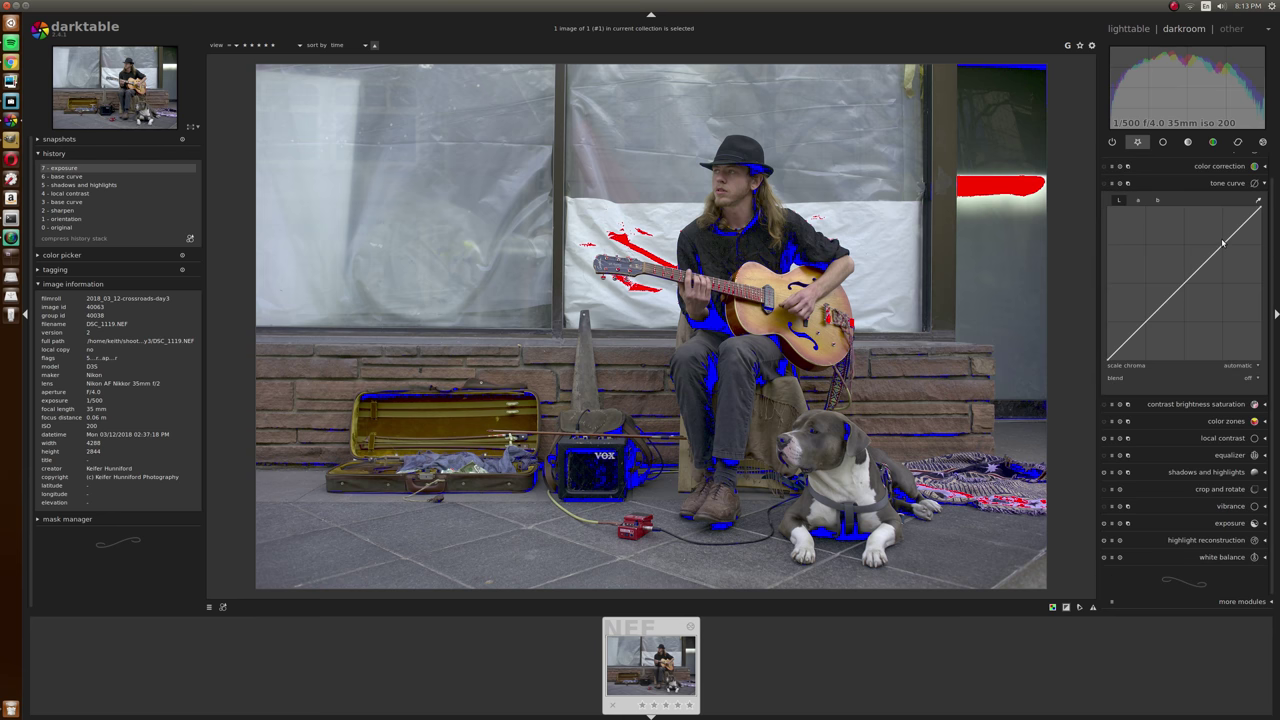
pyautogui.scroll(3, 1220, 245)
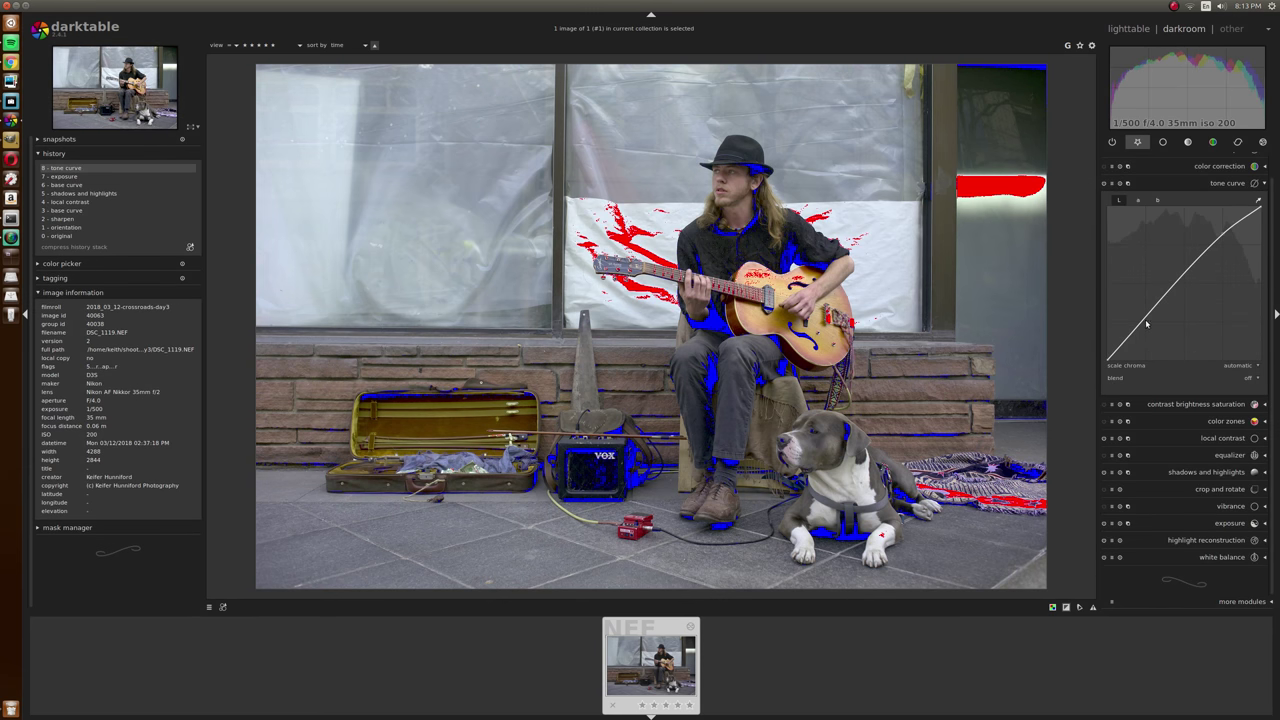
pyautogui.scroll(-2, 1148, 326)
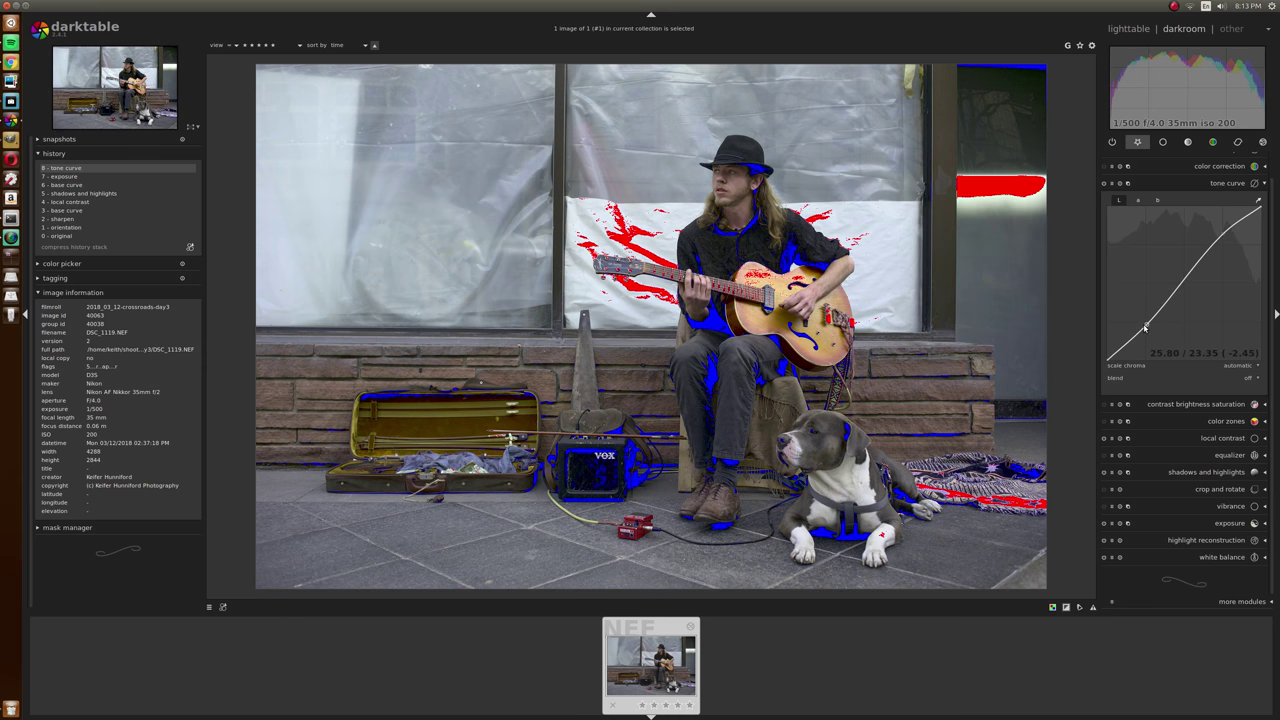
pyautogui.click(1246, 184)
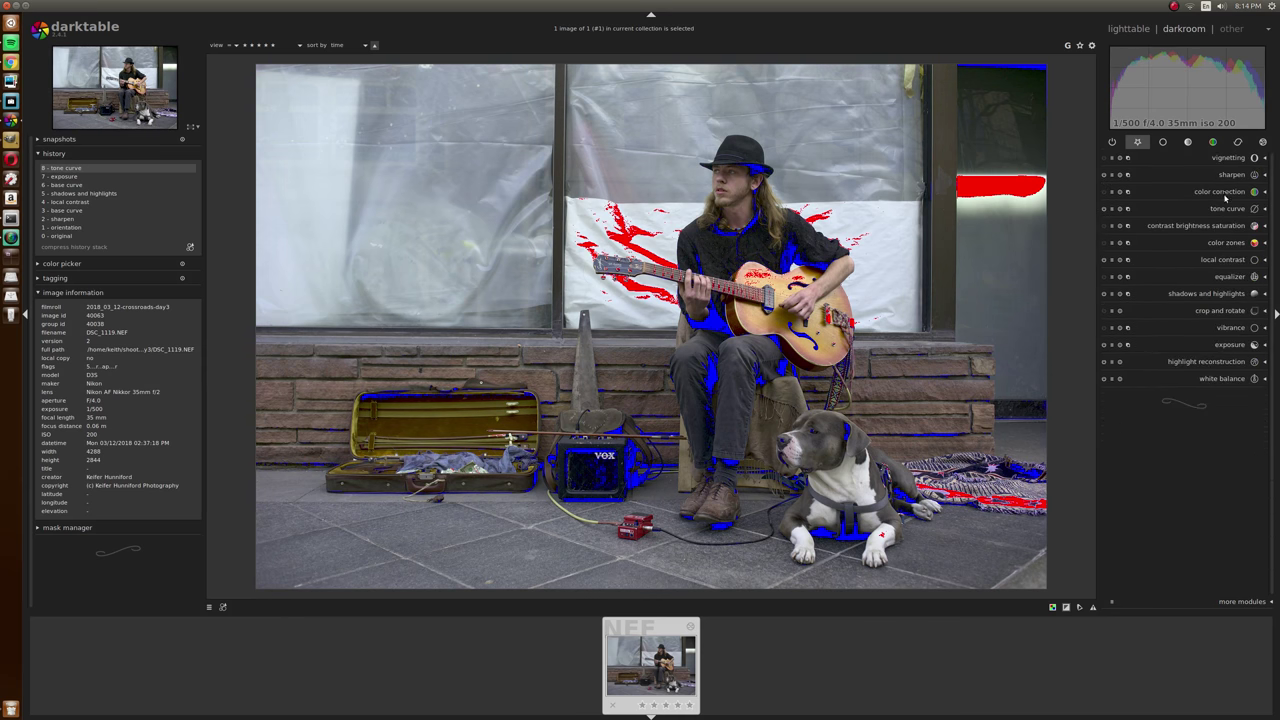
# Set contrast to 0.08 and saturation to 0.17 in contrast brightness saturation
pyautogui.click(1220, 260)
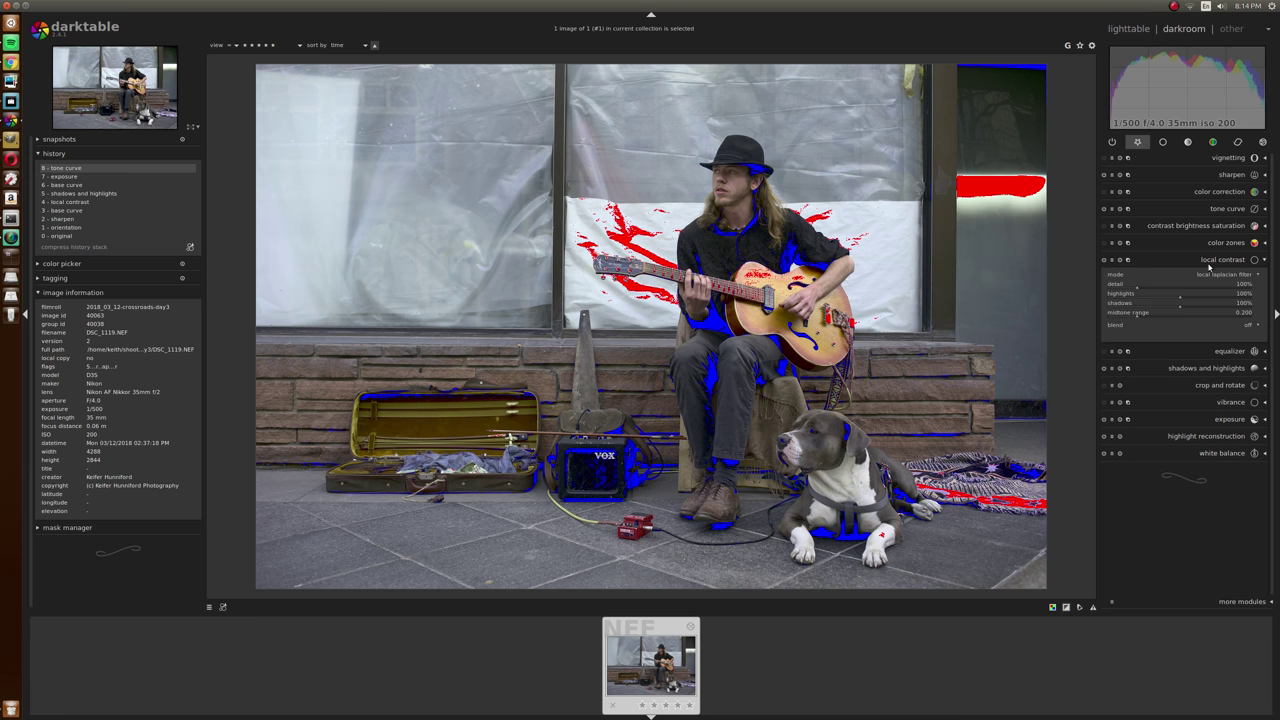
pyautogui.click(1219, 226)
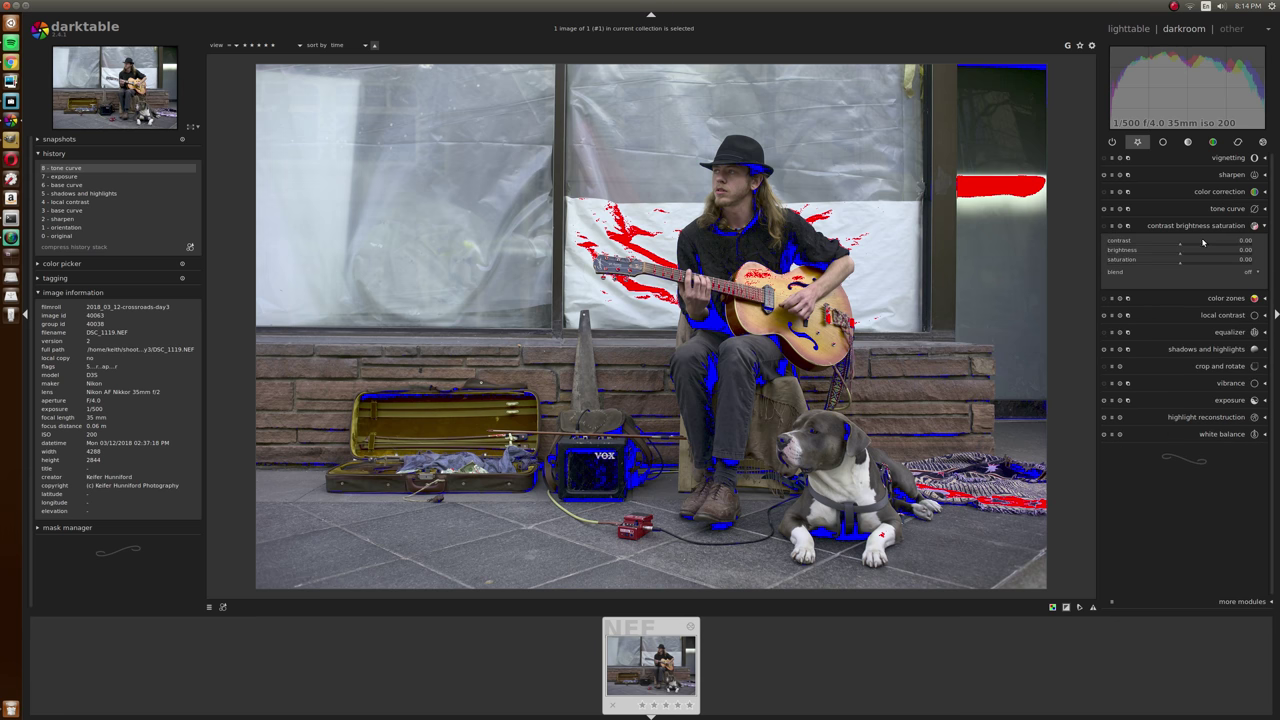
pyautogui.scroll(8, 1204, 243)
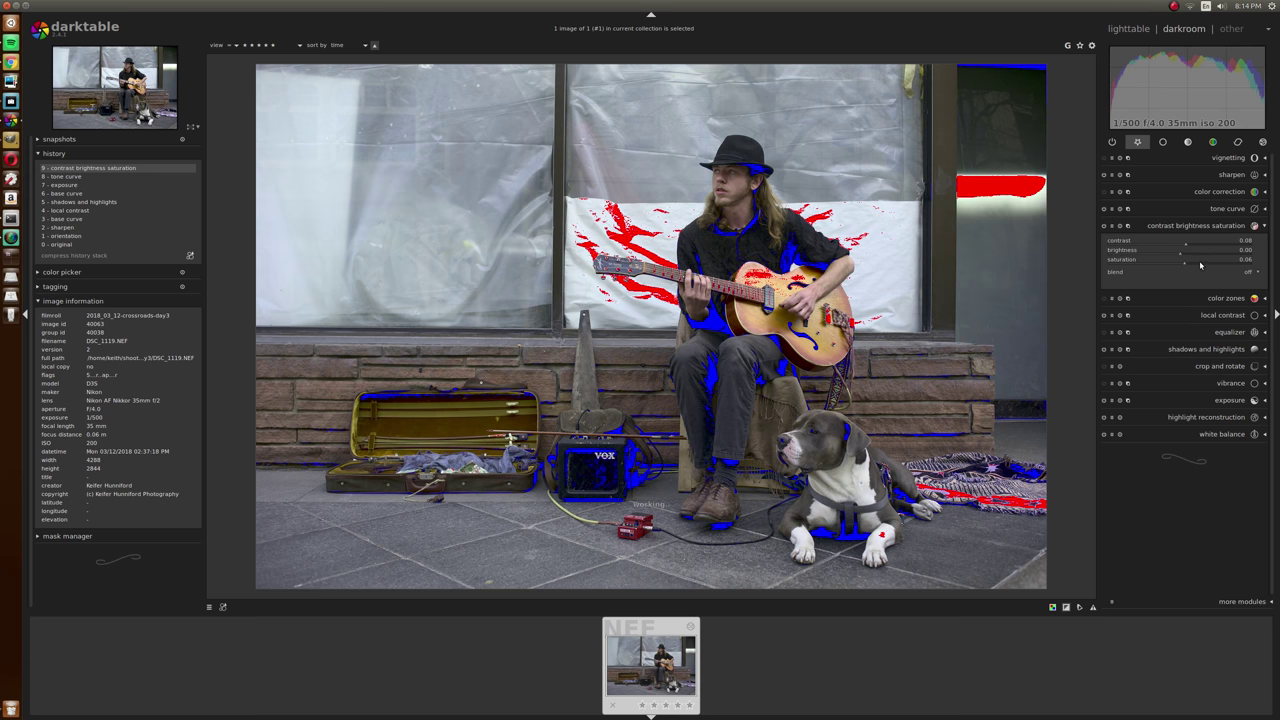
pyautogui.scroll(12, 1205, 265)
pyautogui.scroll(3, 1205, 265)
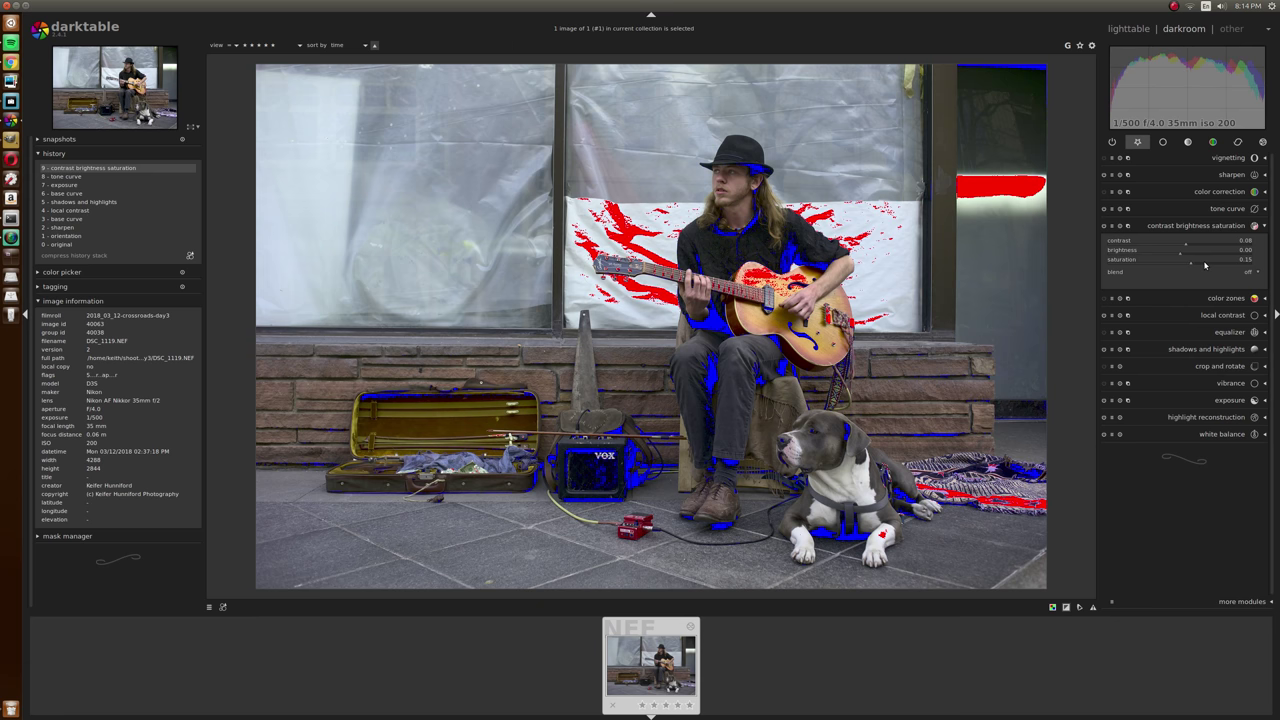
pyautogui.scroll(2, 1205, 265)
# Turn off the clipping warning and straighten the photo by 0.31° along a horizontal line
pyautogui.click(1066, 607)
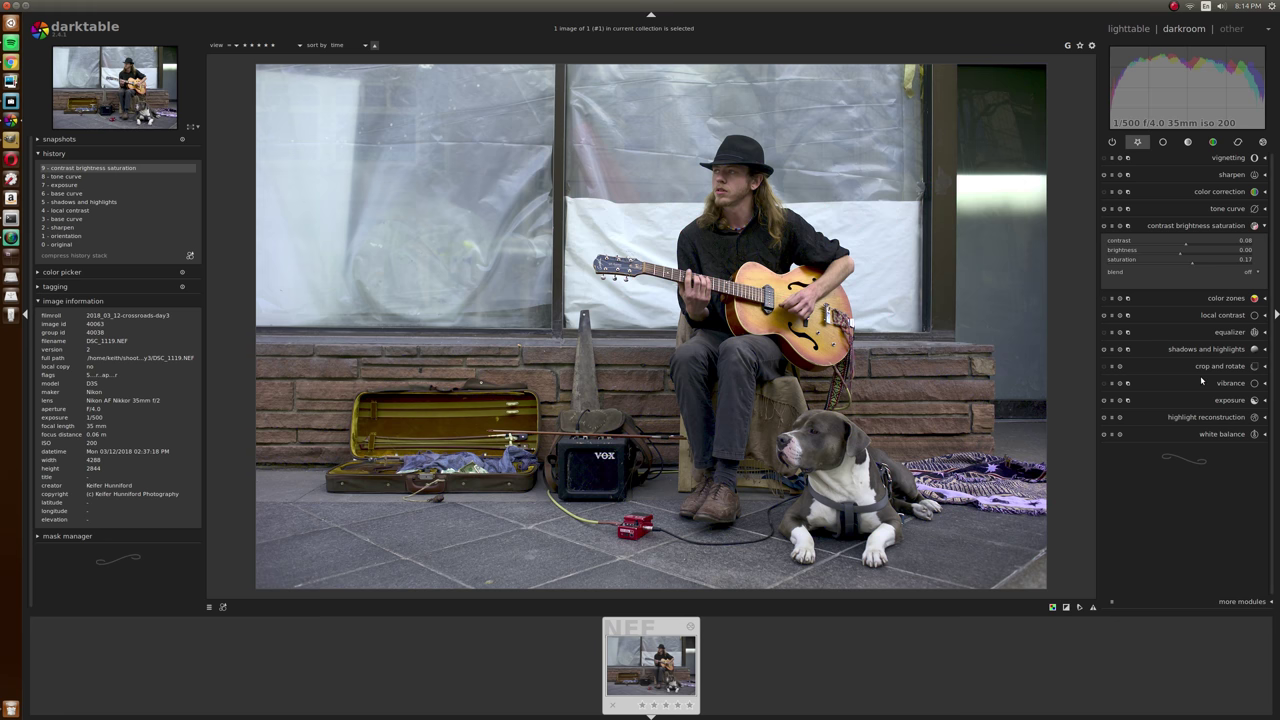
pyautogui.click(1202, 366)
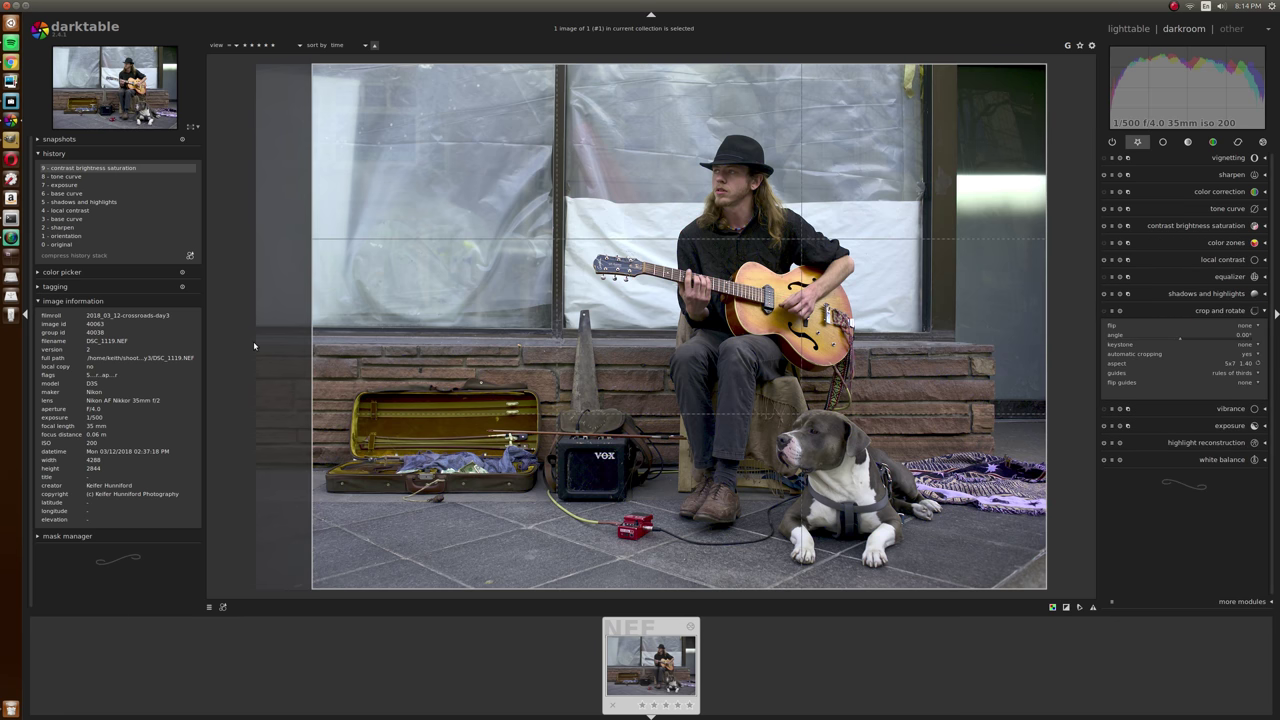
pyautogui.click(293, 344)
pyautogui.moveTo(293, 344)
pyautogui.mouseDown()
pyautogui.moveTo(1063, 349)
pyautogui.moveTo(988, 346)
pyautogui.mouseUp()
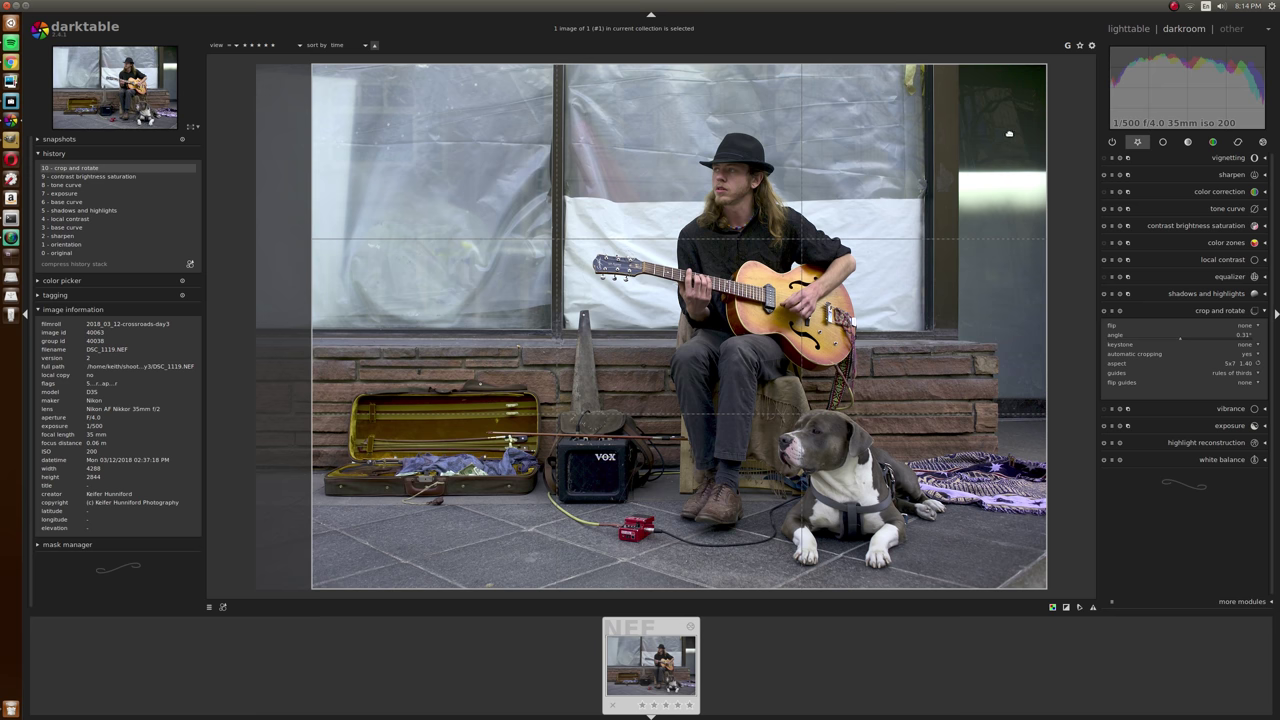
# Adjust the 5x7 crop frame, trimming slightly on the right, and commit it
pyautogui.moveTo(1040, 70); pyautogui.dragTo(950, 135)
pyautogui.moveTo(806, 392); pyautogui.dragTo(821, 382)
pyautogui.moveTo(332, 128); pyautogui.dragTo(288, 80)
pyautogui.moveTo(400, 166); pyautogui.dragTo(394, 164)
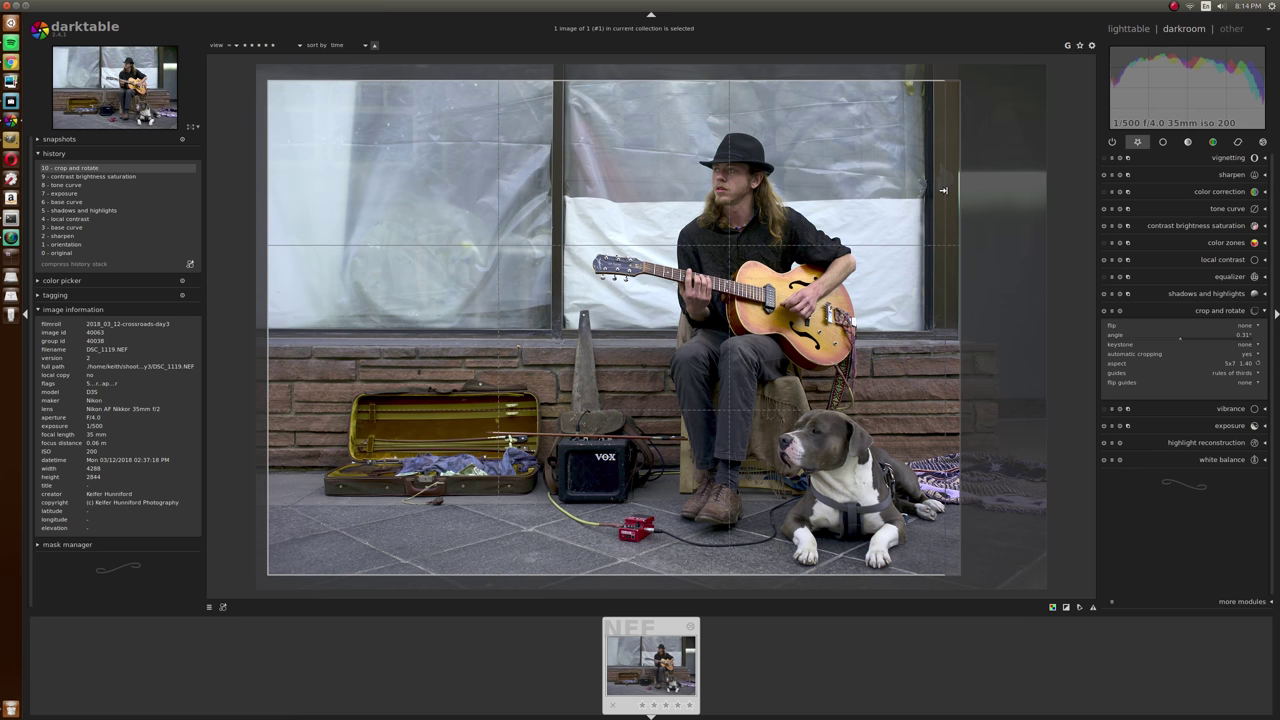
pyautogui.moveTo(944, 190); pyautogui.dragTo(940, 190)
pyautogui.moveTo(849, 200); pyautogui.dragTo(852, 211)
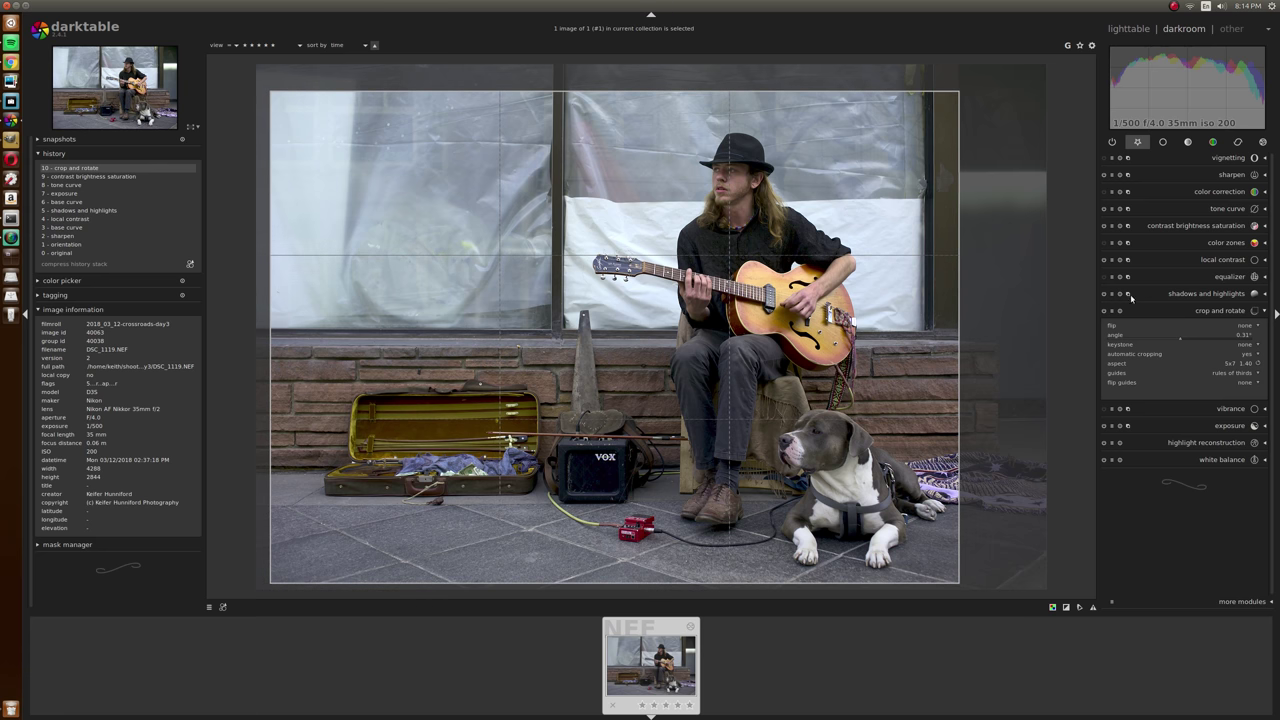
pyautogui.click(1216, 312)
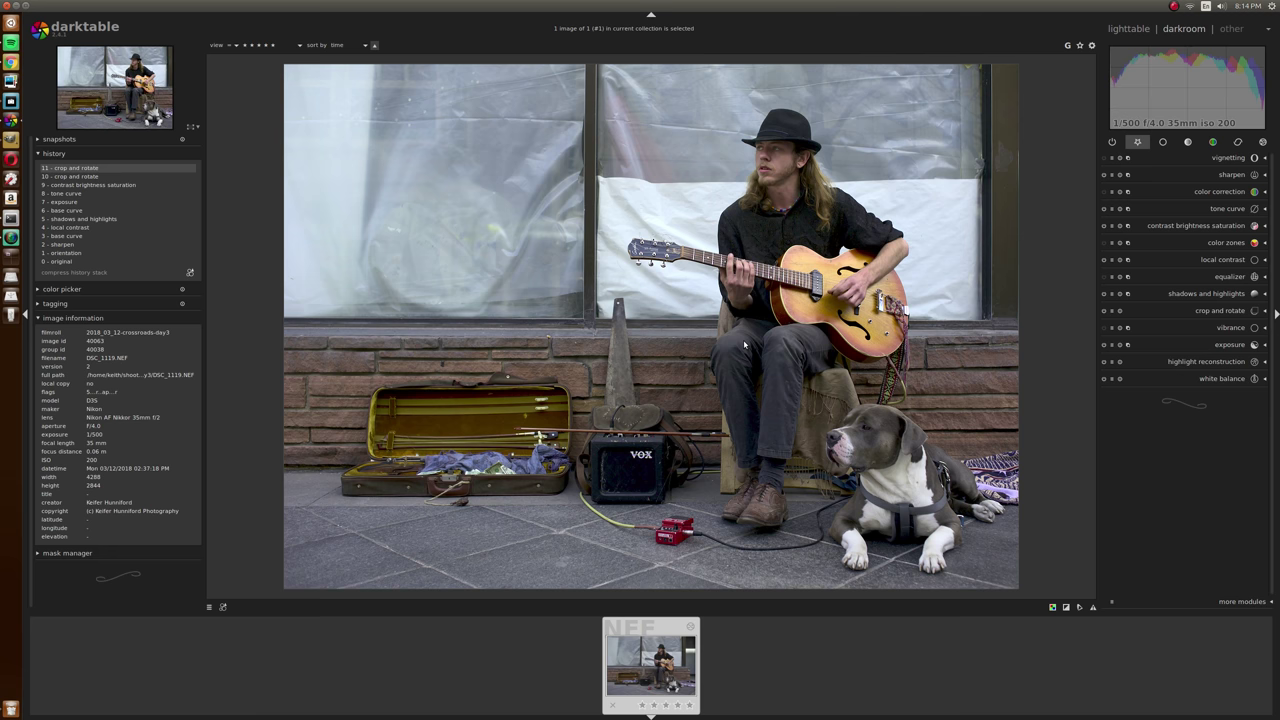
# Add a second exposure instance raised to about 0.64 EV
pyautogui.click(1211, 349)
pyautogui.click(1128, 344)
pyautogui.click(1163, 354)
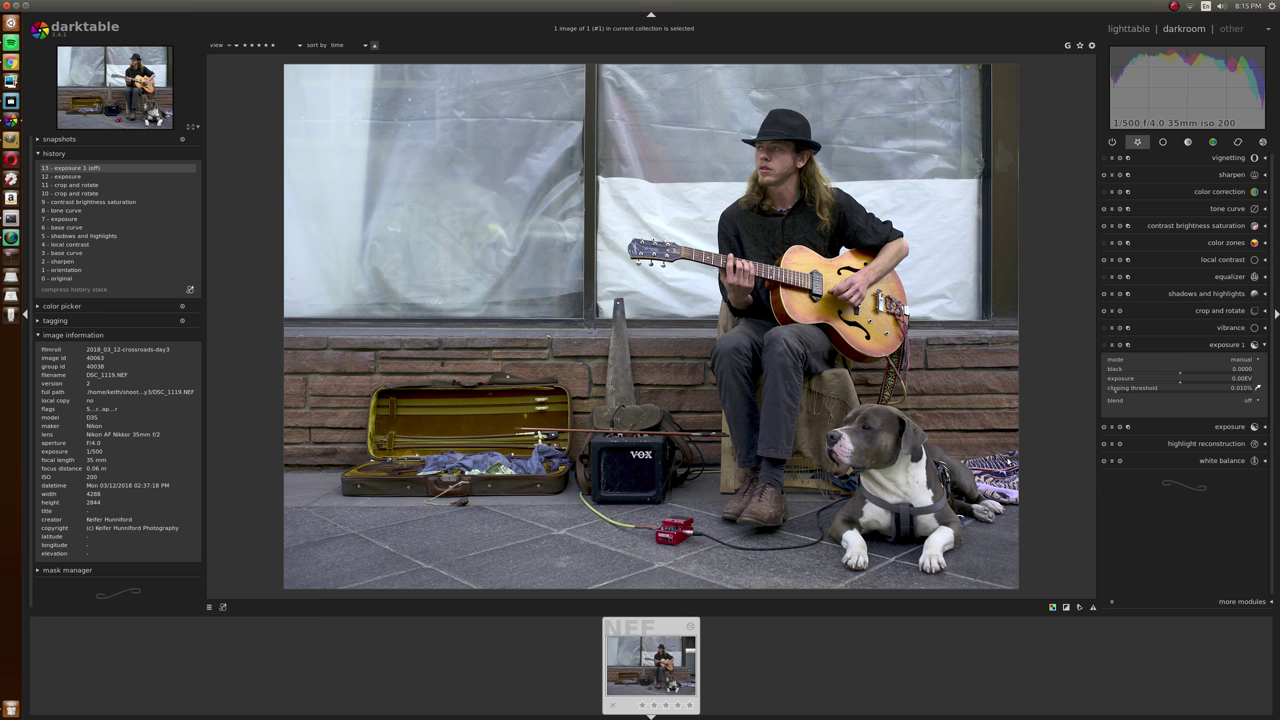
pyautogui.moveTo(1186, 380); pyautogui.dragTo(1192, 383)
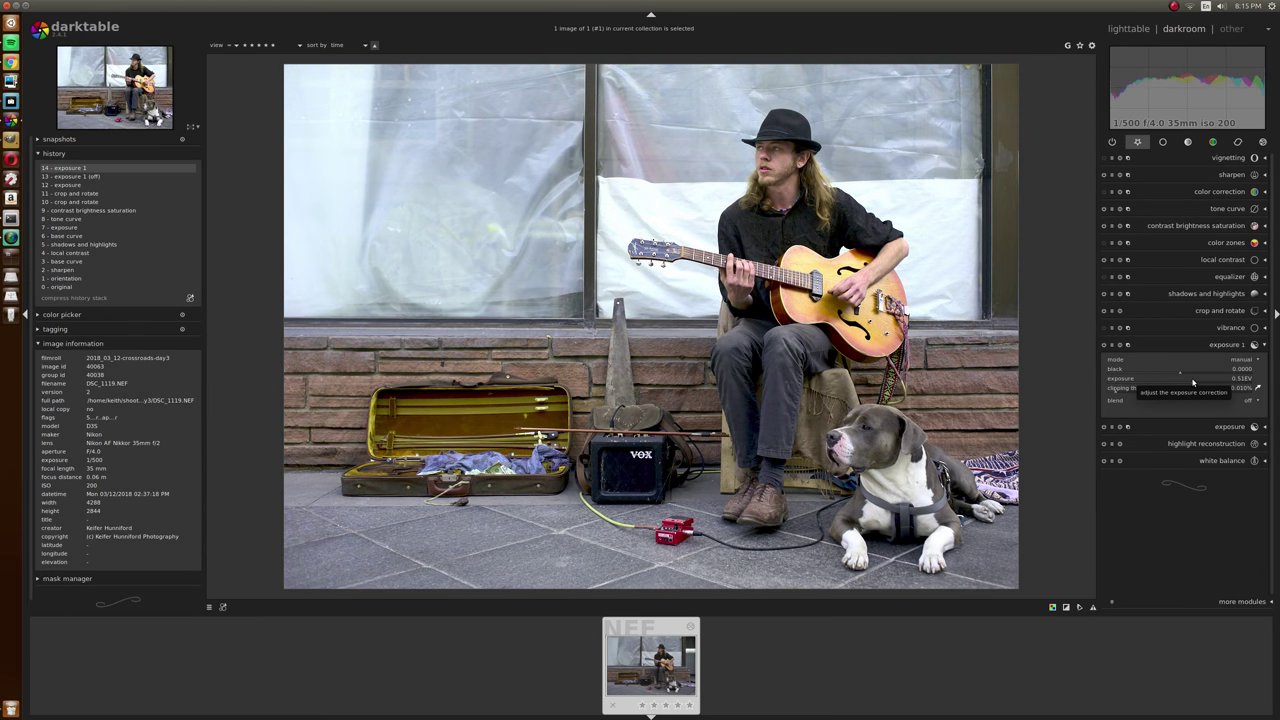
# Limit the new exposure instance to a drawn brush mask over the musician's face
pyautogui.click(1245, 401)
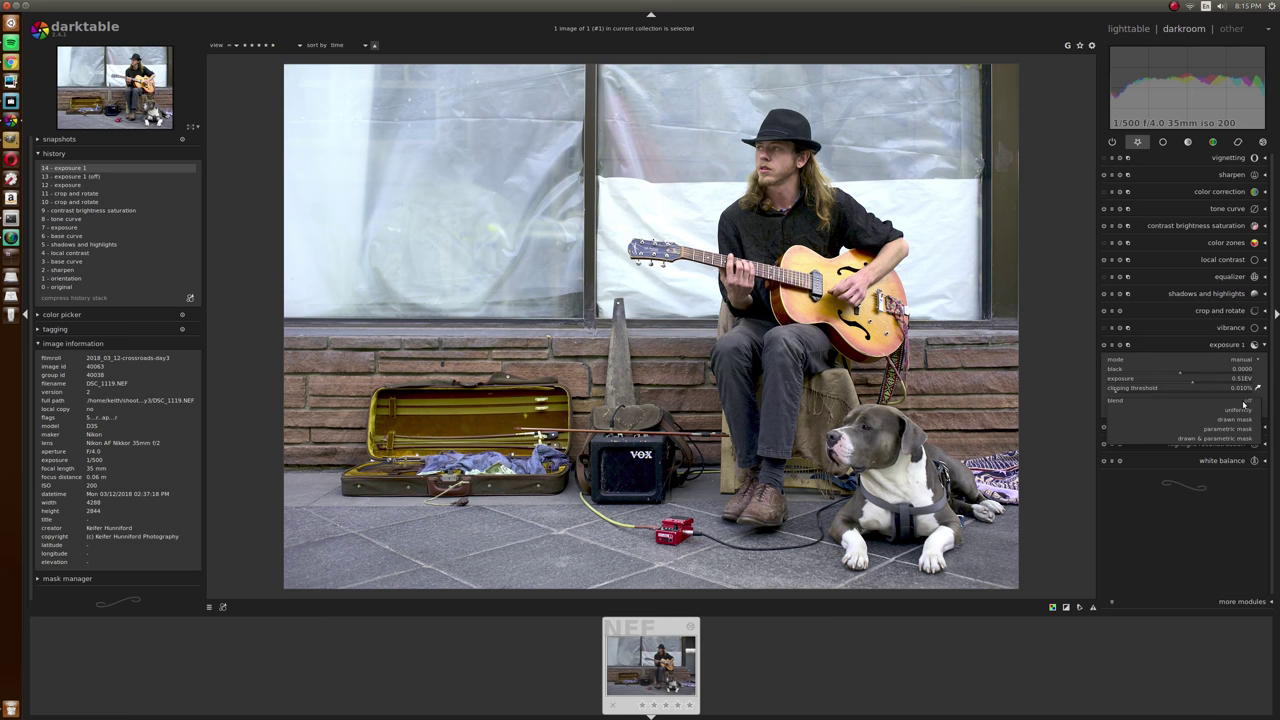
pyautogui.click(1245, 419)
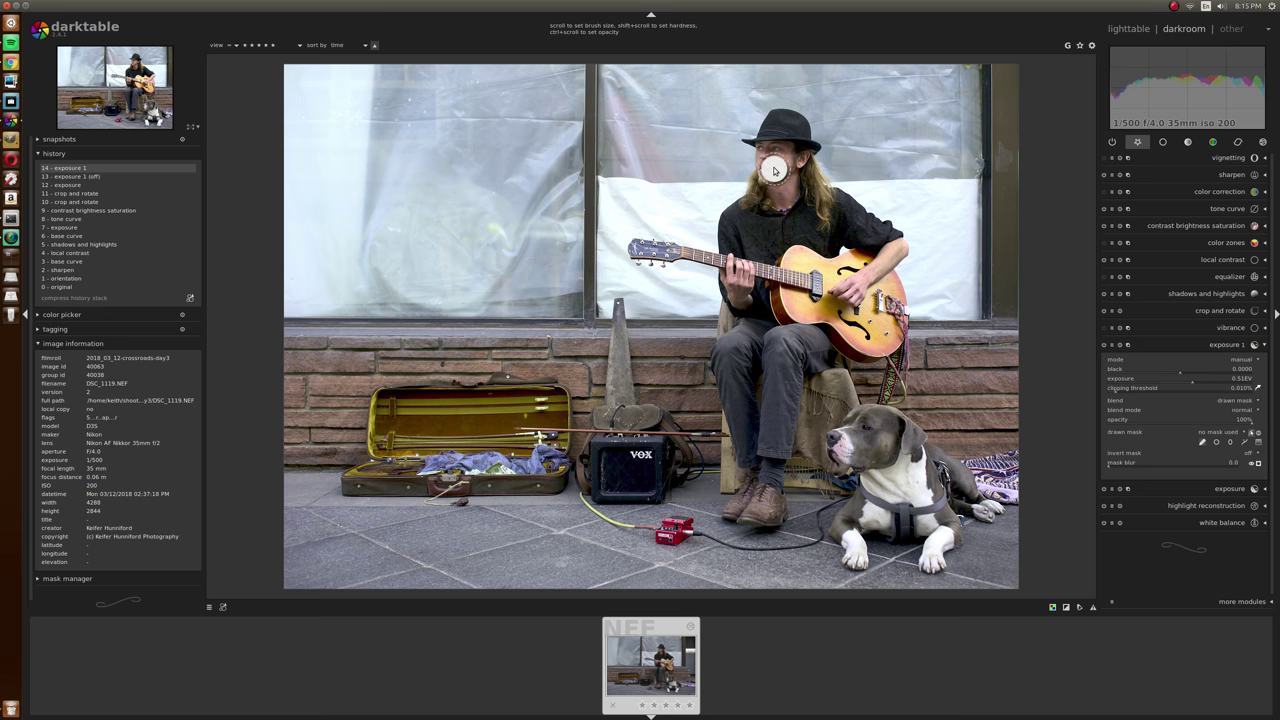
pyautogui.moveTo(771, 167); pyautogui.dragTo(791, 157)
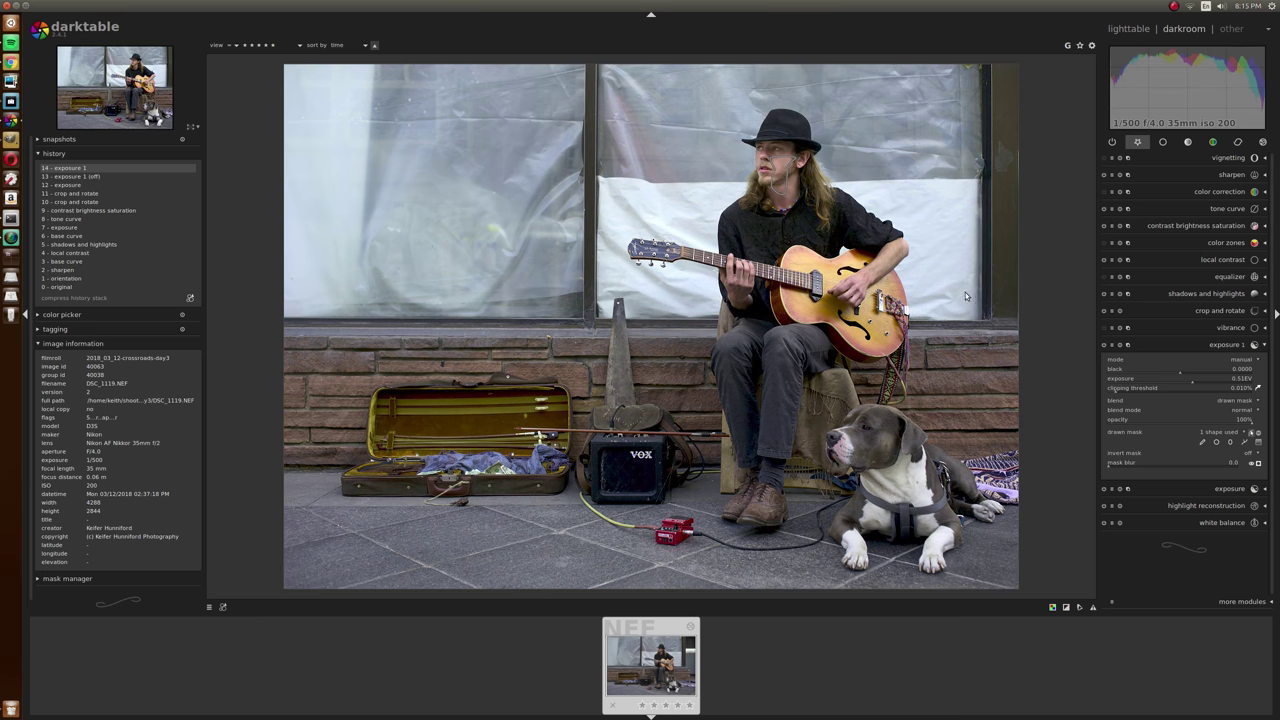
pyautogui.scroll(4, 760, 141)
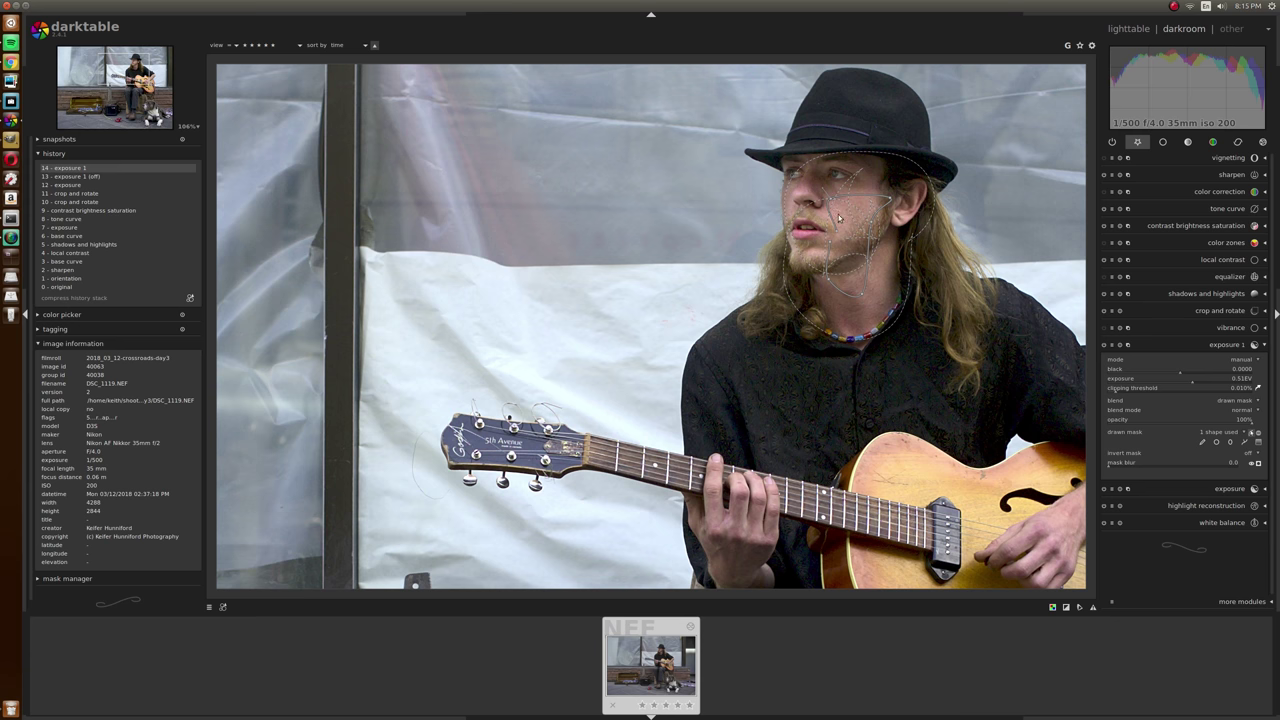
pyautogui.click(1227, 345)
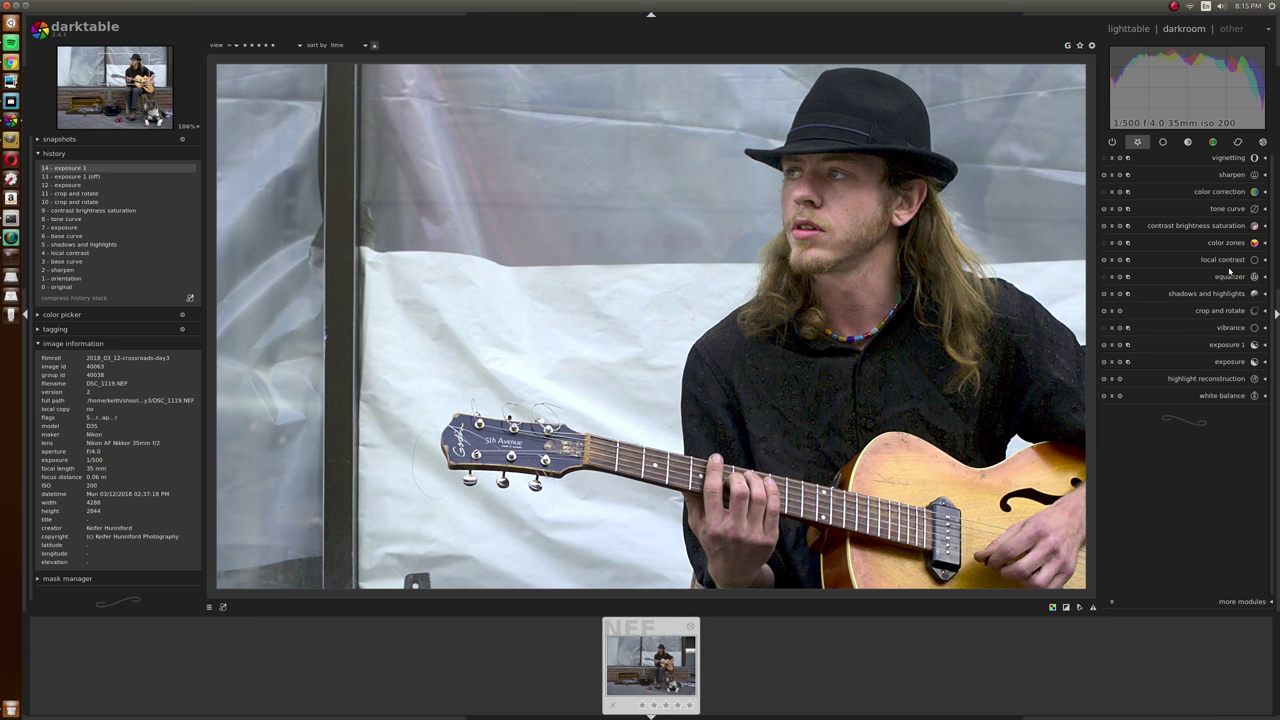
# Zoom in and pan across the guitar, legs, amp, dog and shoes to inspect the result
pyautogui.click(1218, 346)
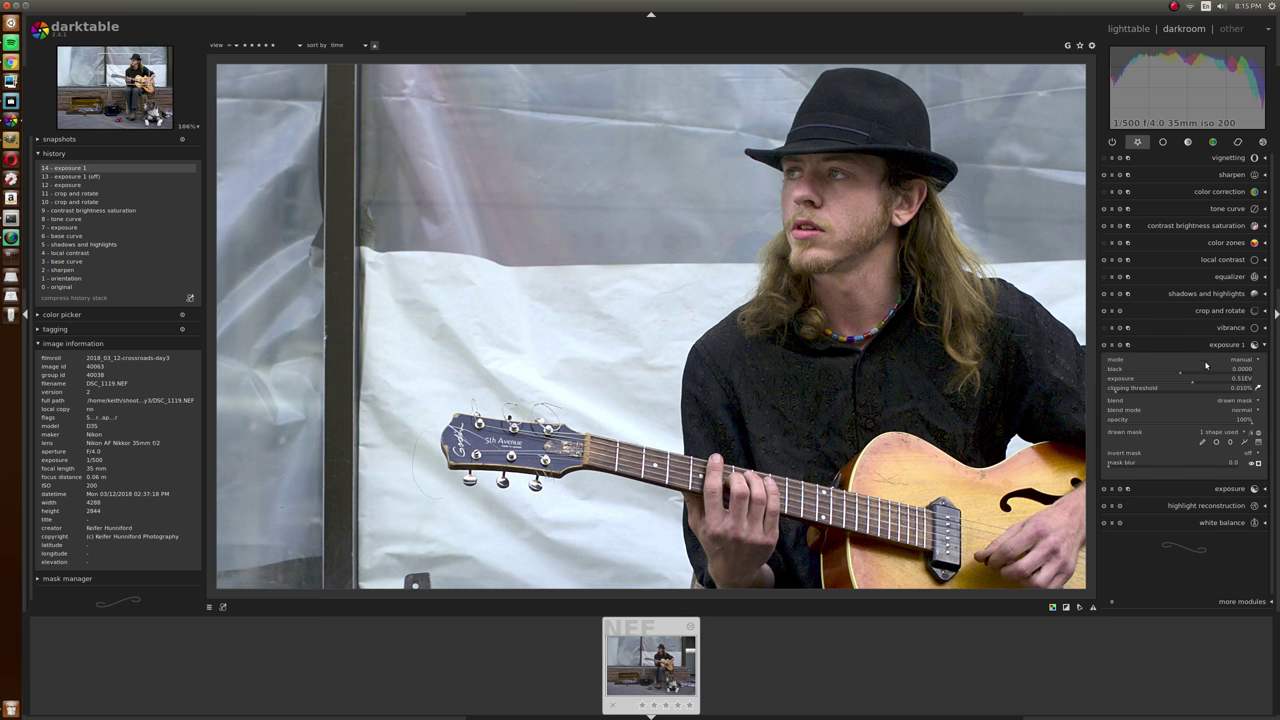
pyautogui.scroll(3, 1193, 383)
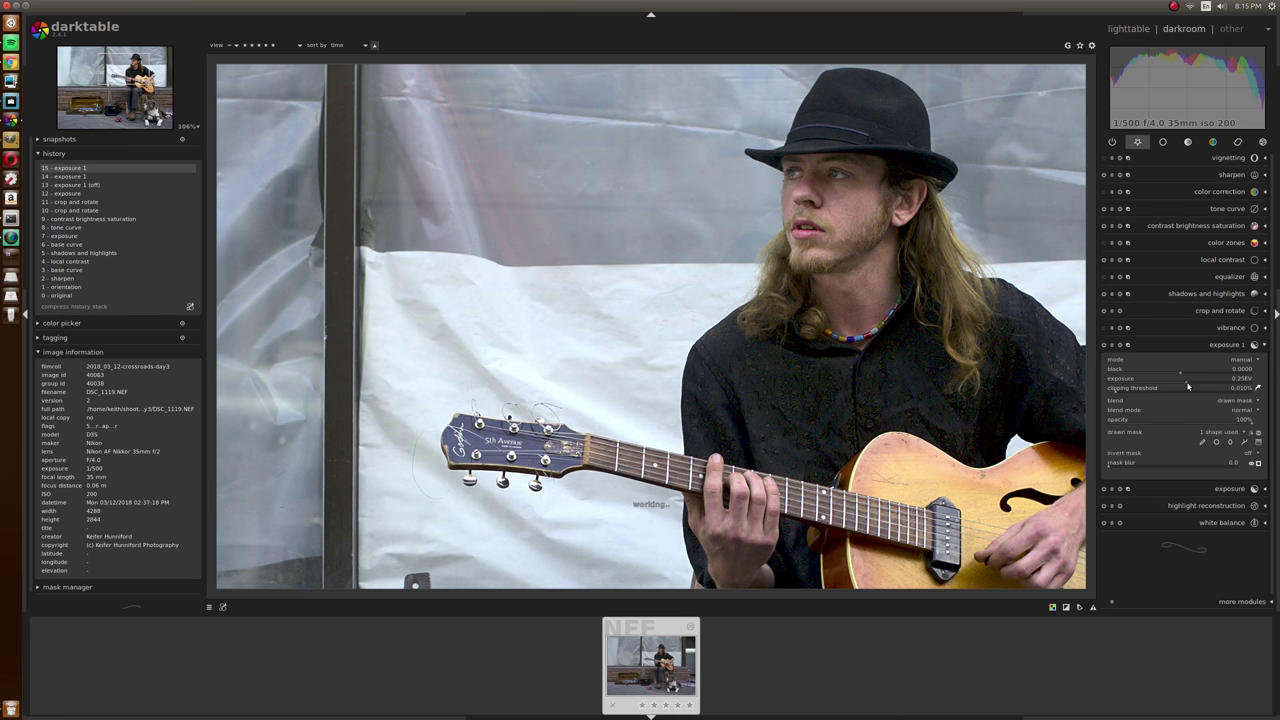
pyautogui.scroll(5, 1195, 383)
pyautogui.scroll(-3, 1197, 384)
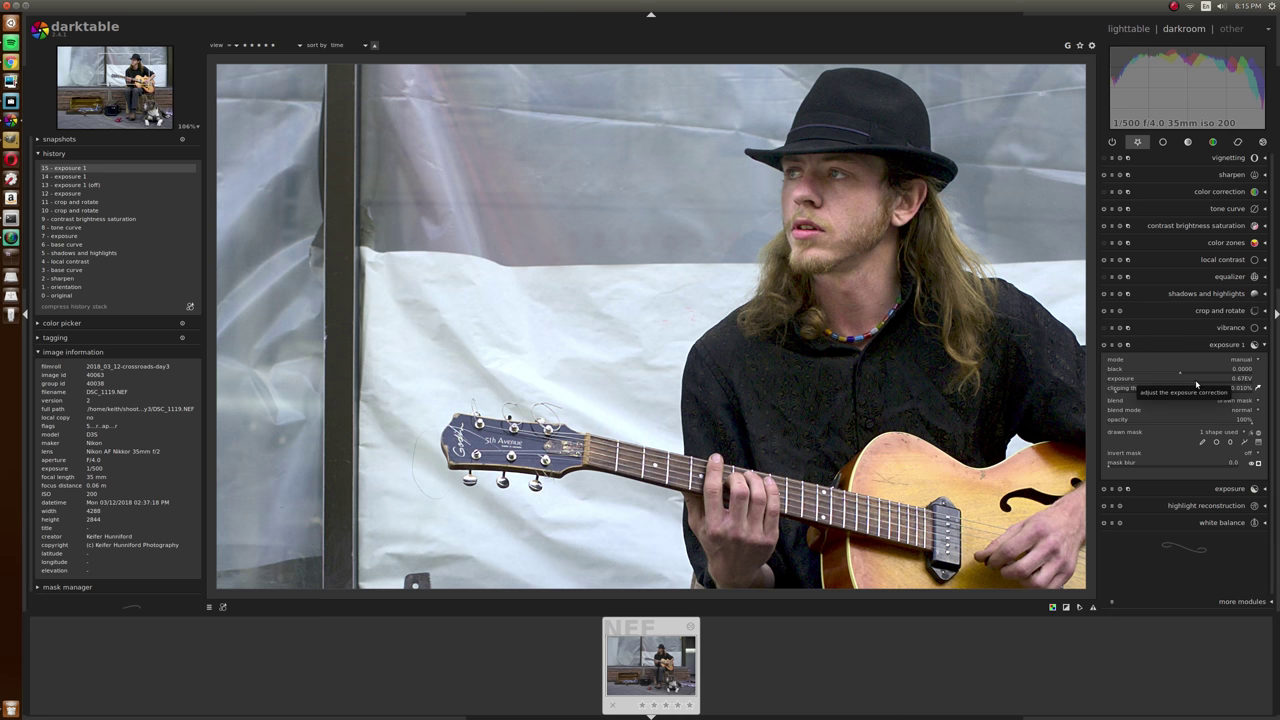
pyautogui.scroll(-1, 1196, 384)
pyautogui.scroll(-5, 817, 343)
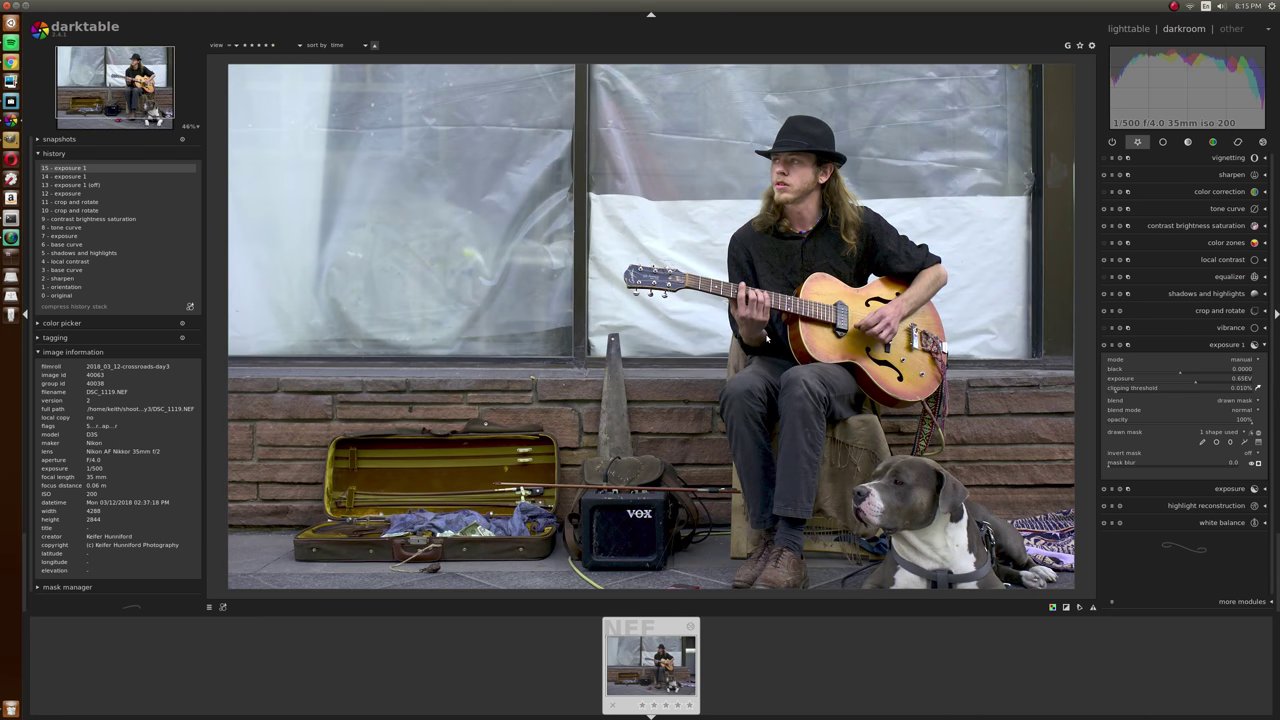
pyautogui.scroll(6, 767, 338)
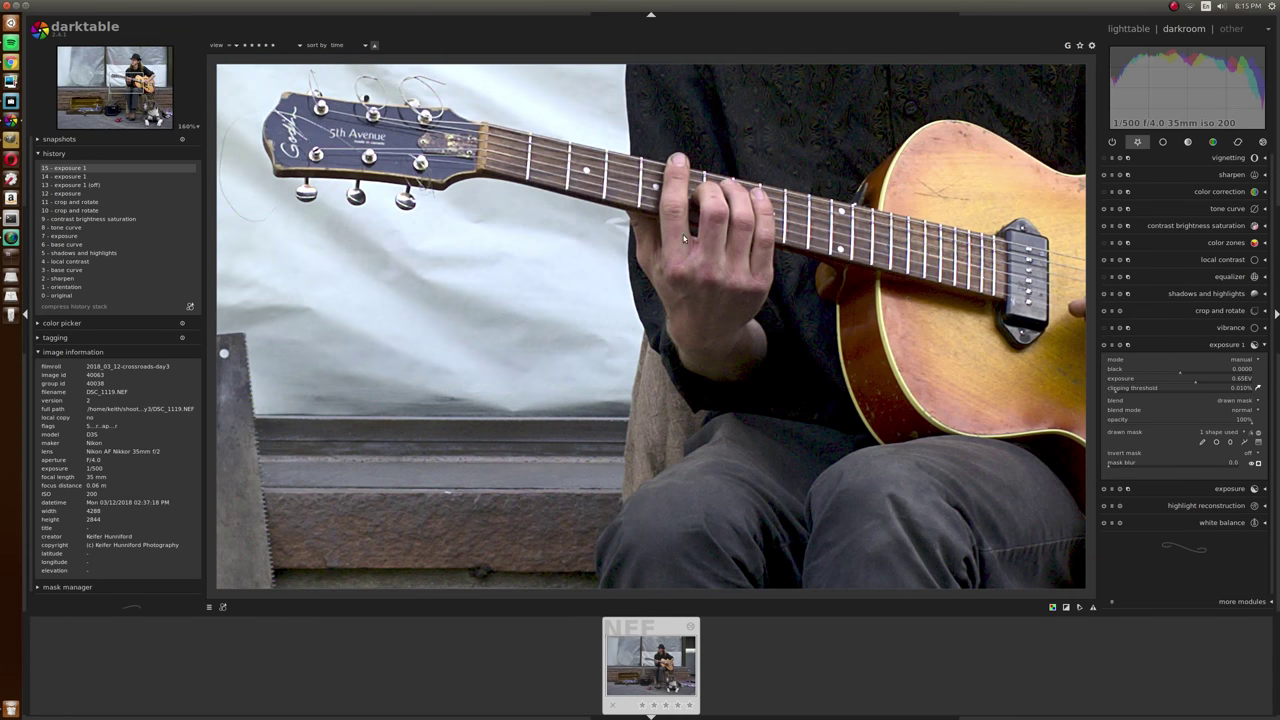
pyautogui.moveTo(864, 275); pyautogui.dragTo(581, 209)
pyautogui.moveTo(800, 410); pyautogui.dragTo(779, 348)
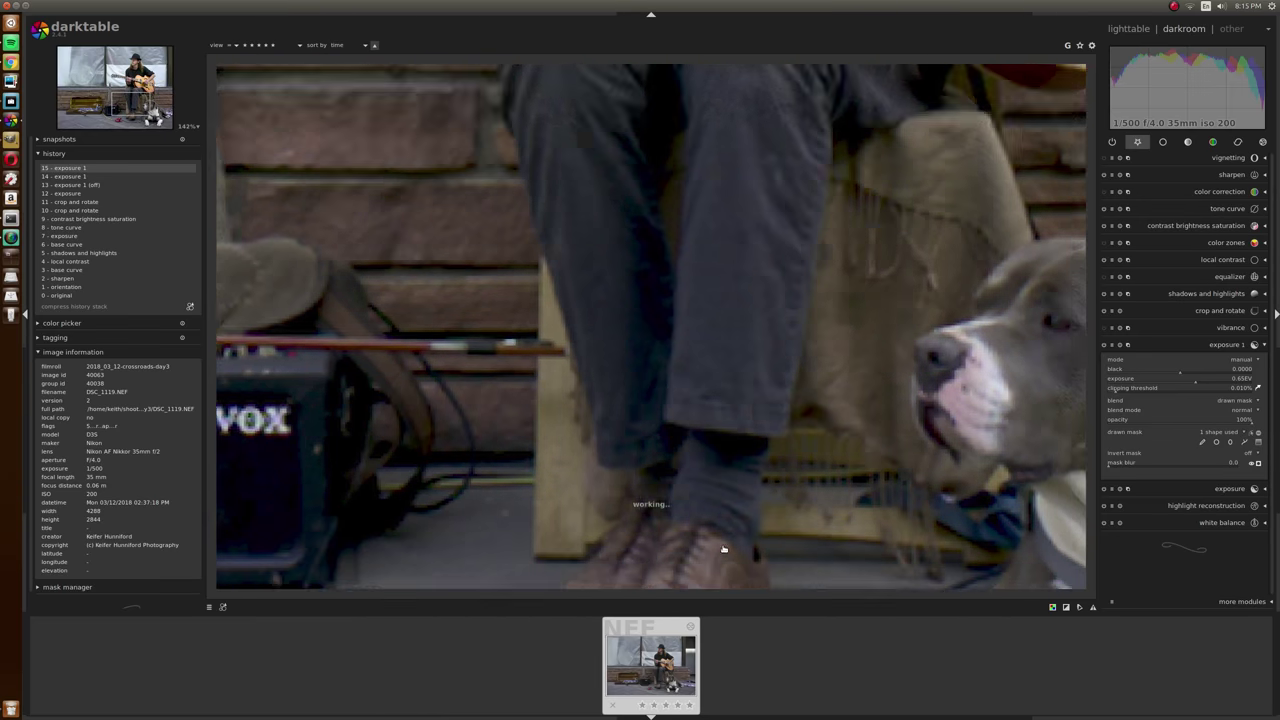
pyautogui.scroll(-1, 716, 493)
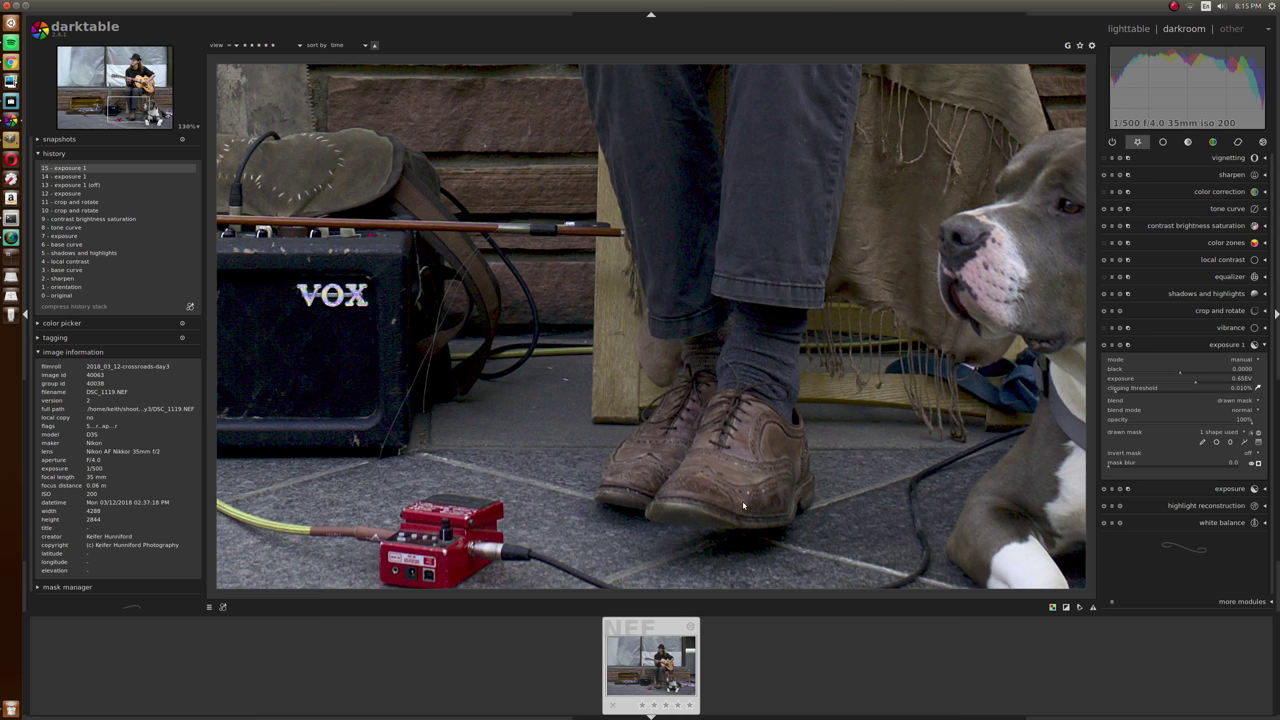
pyautogui.moveTo(741, 500); pyautogui.dragTo(749, 471)
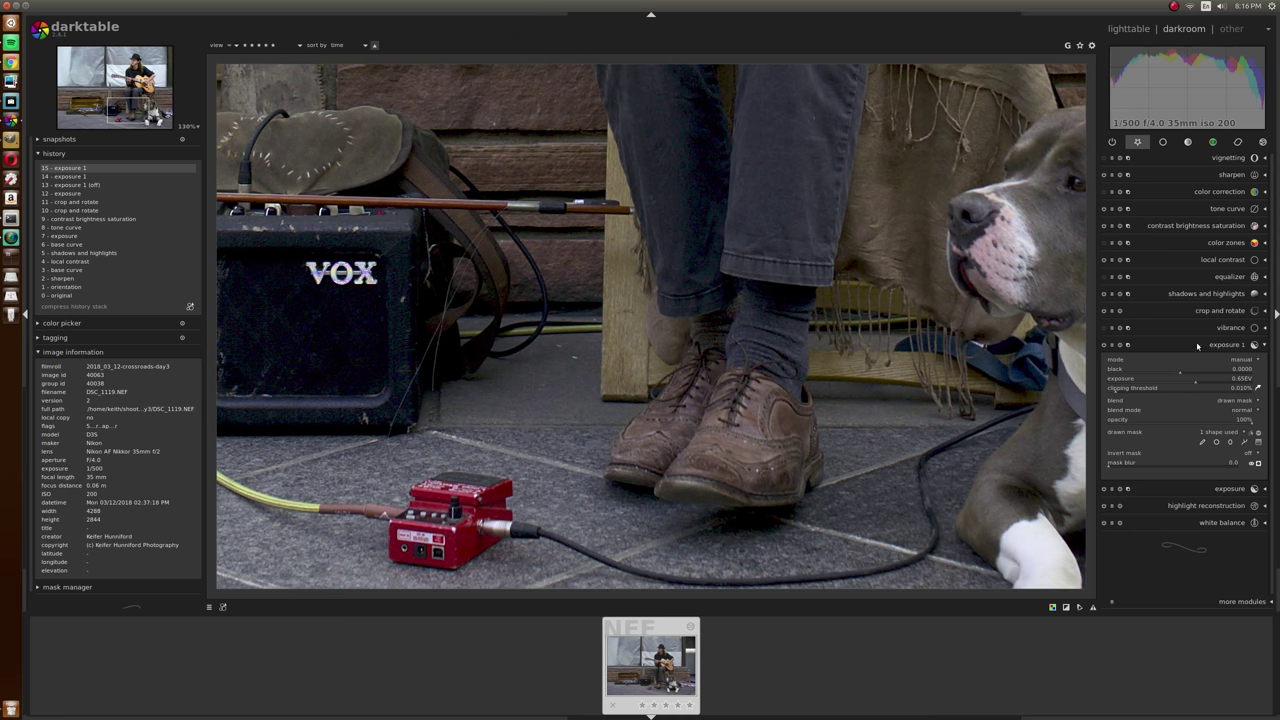
# Raise local contrast detail to about 196%, checking the dog close-up
pyautogui.click(1209, 259)
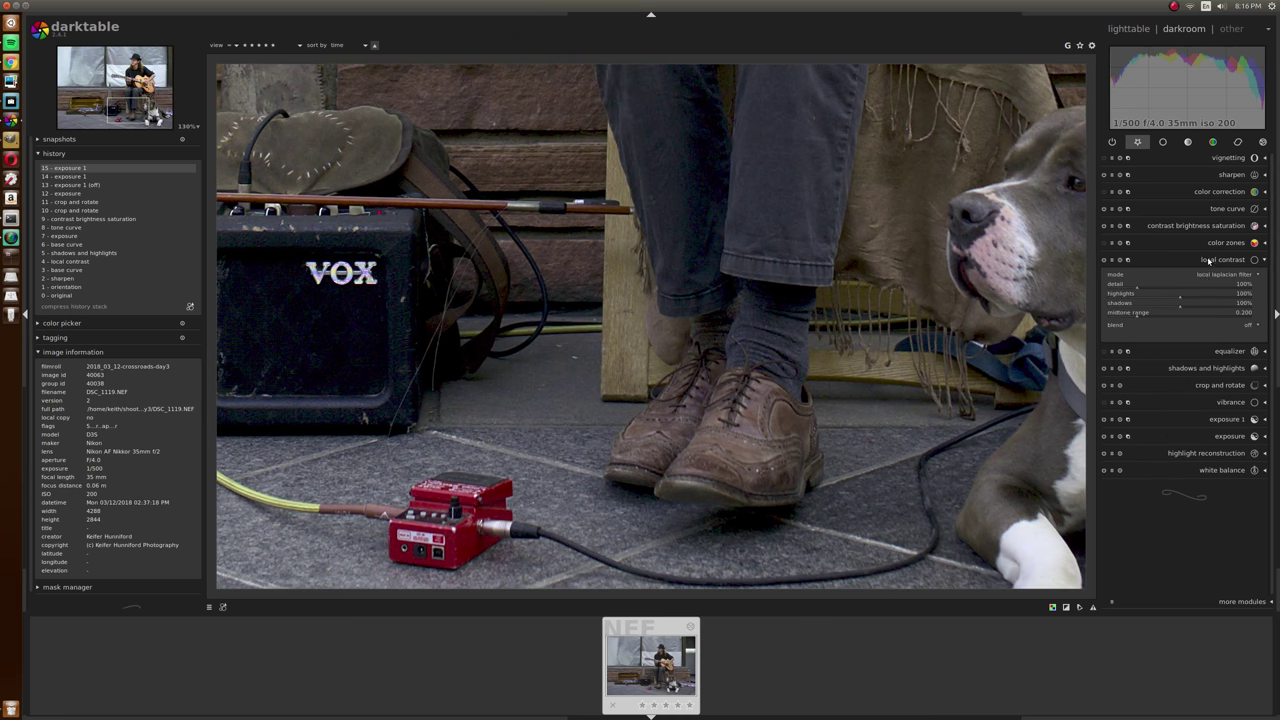
pyautogui.moveTo(1138, 284); pyautogui.dragTo(1165, 288)
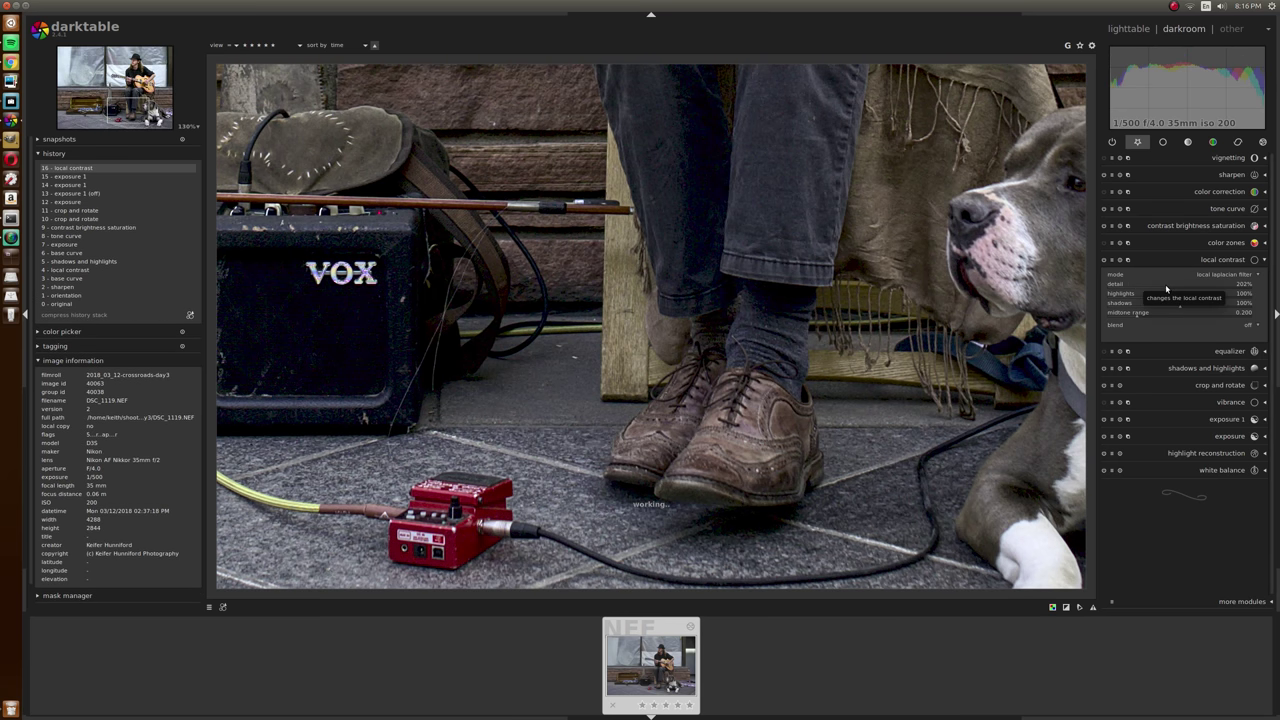
pyautogui.moveTo(1166, 289); pyautogui.dragTo(1167, 289)
pyautogui.moveTo(1080, 262); pyautogui.dragTo(1059, 270)
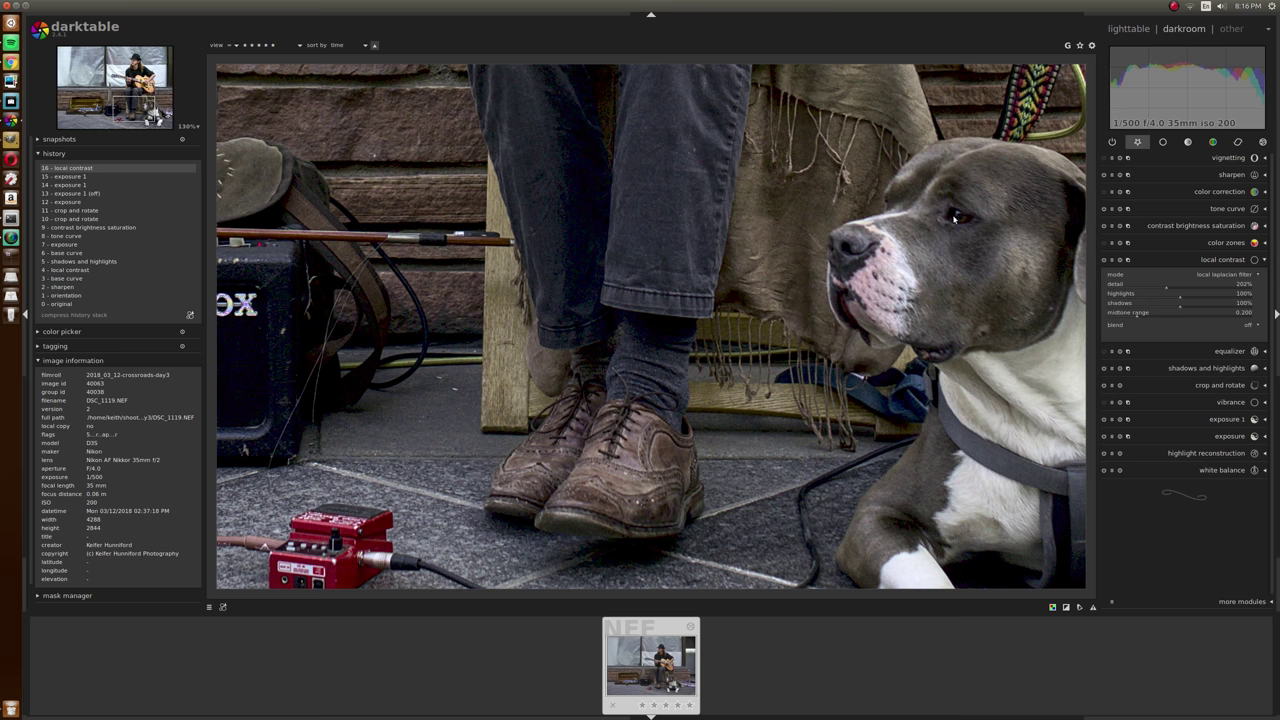
pyautogui.scroll(-5, 823, 327)
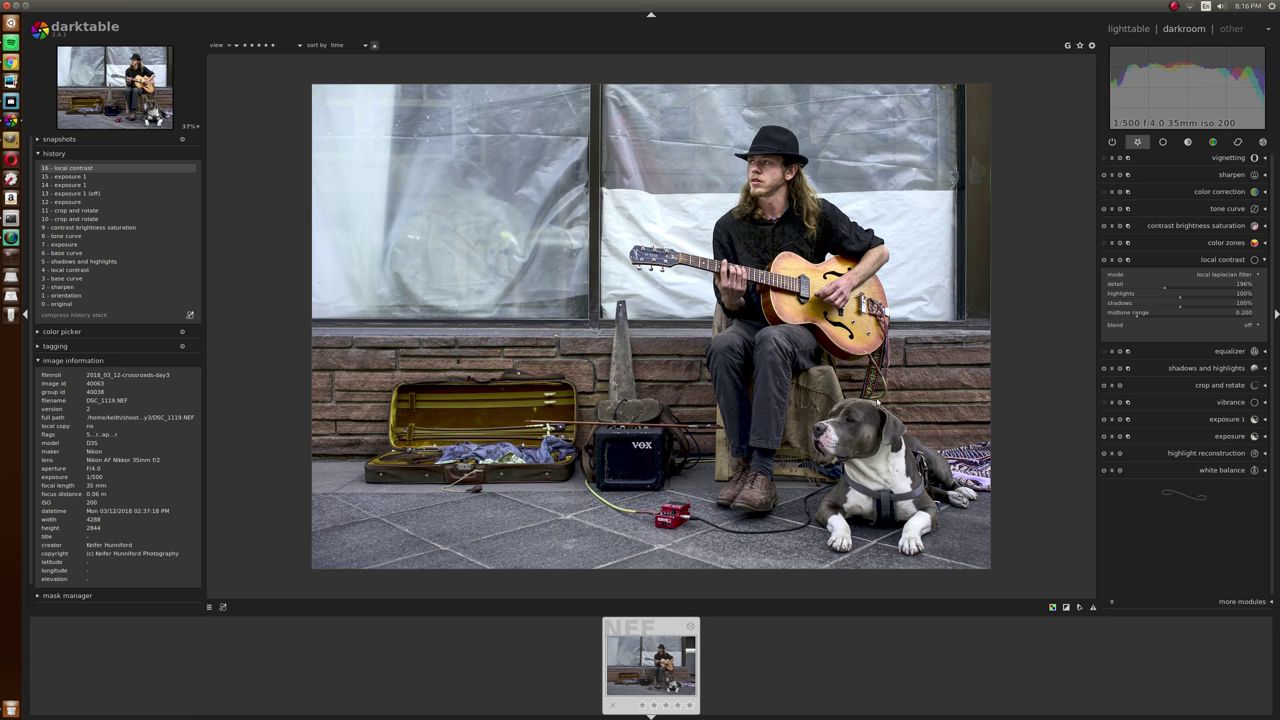
# Try a fine-detail luma boost and the sharpen equalizer preset, then reset the mix to 1.000
pyautogui.click(1224, 352)
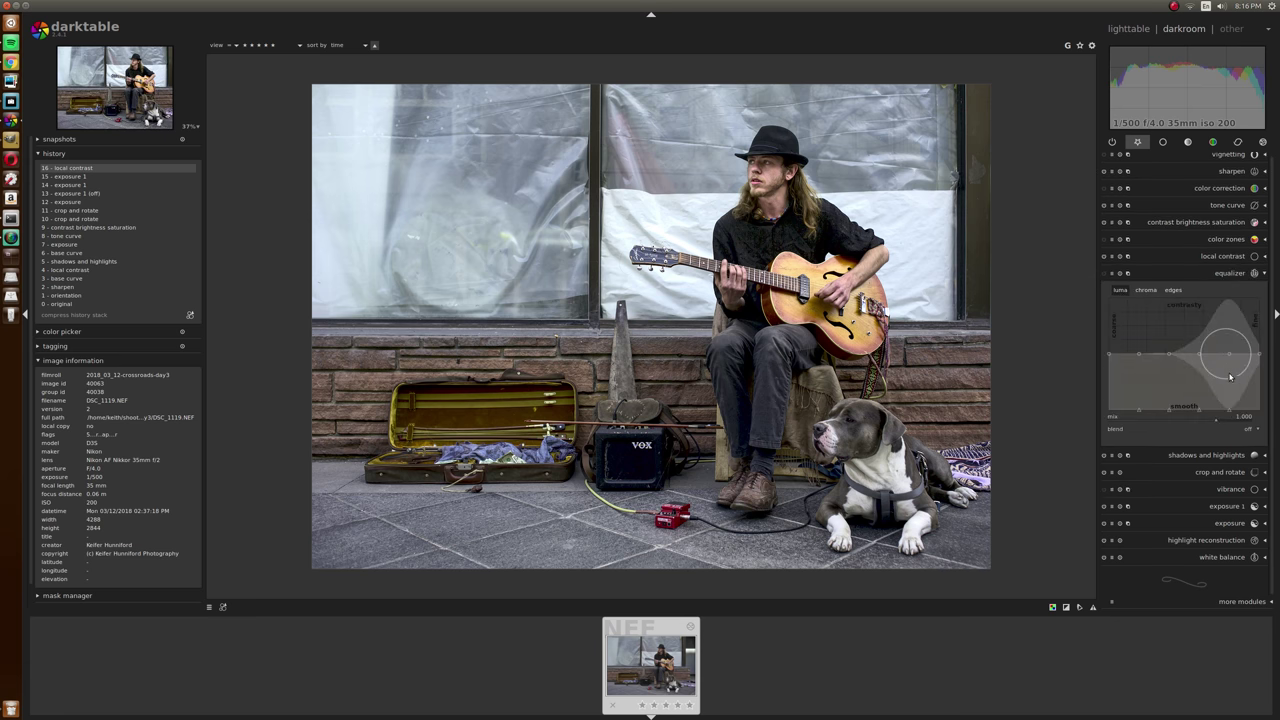
pyautogui.moveTo(1230, 356); pyautogui.dragTo(1261, 345)
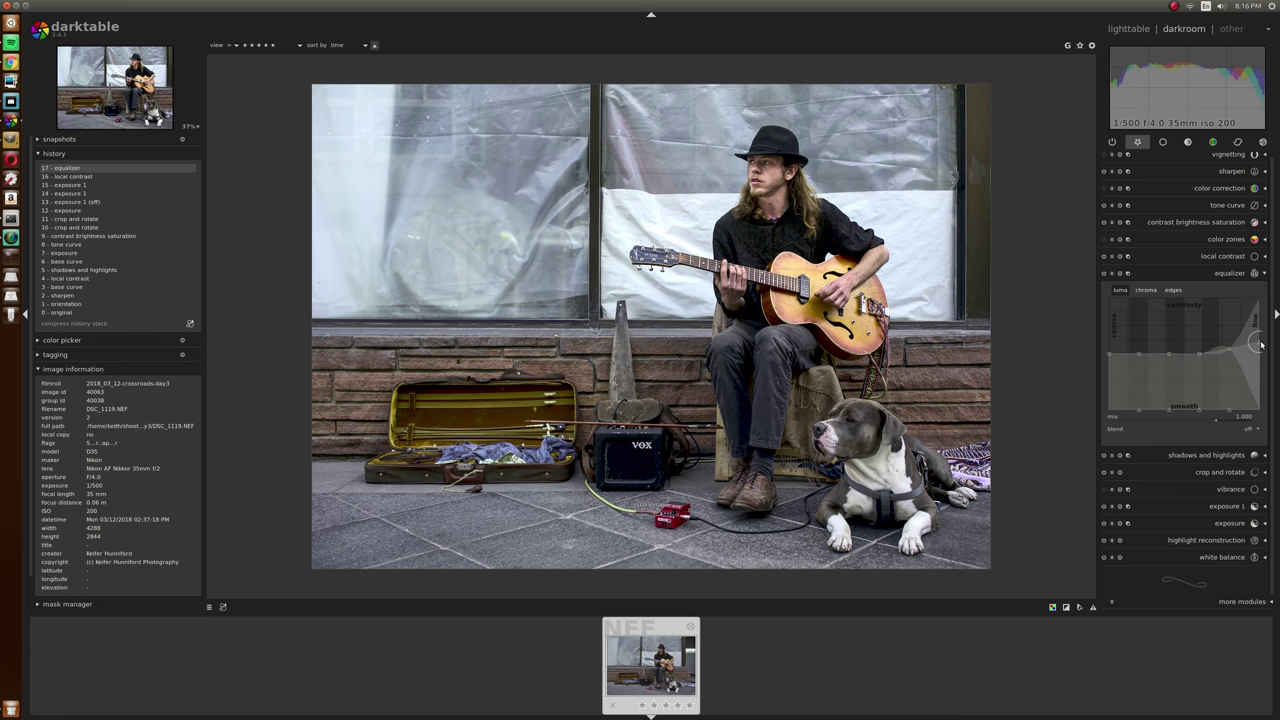
pyautogui.click(1113, 275)
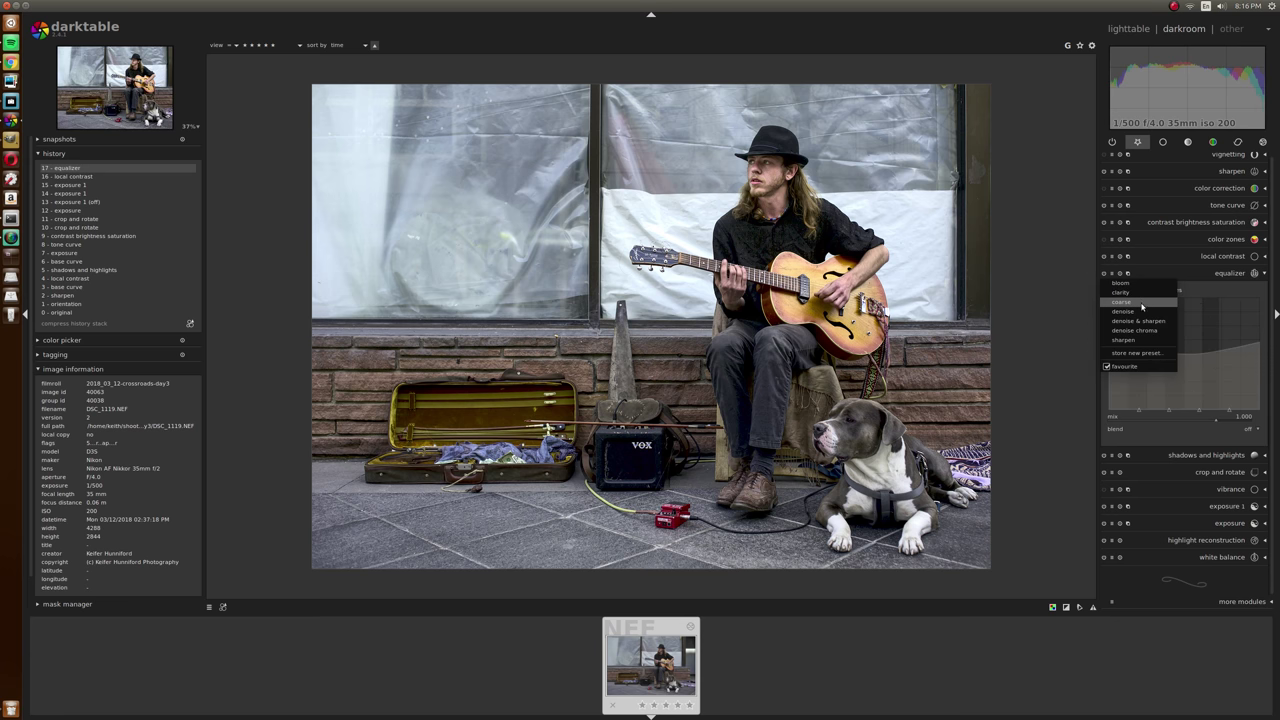
pyautogui.click(1133, 341)
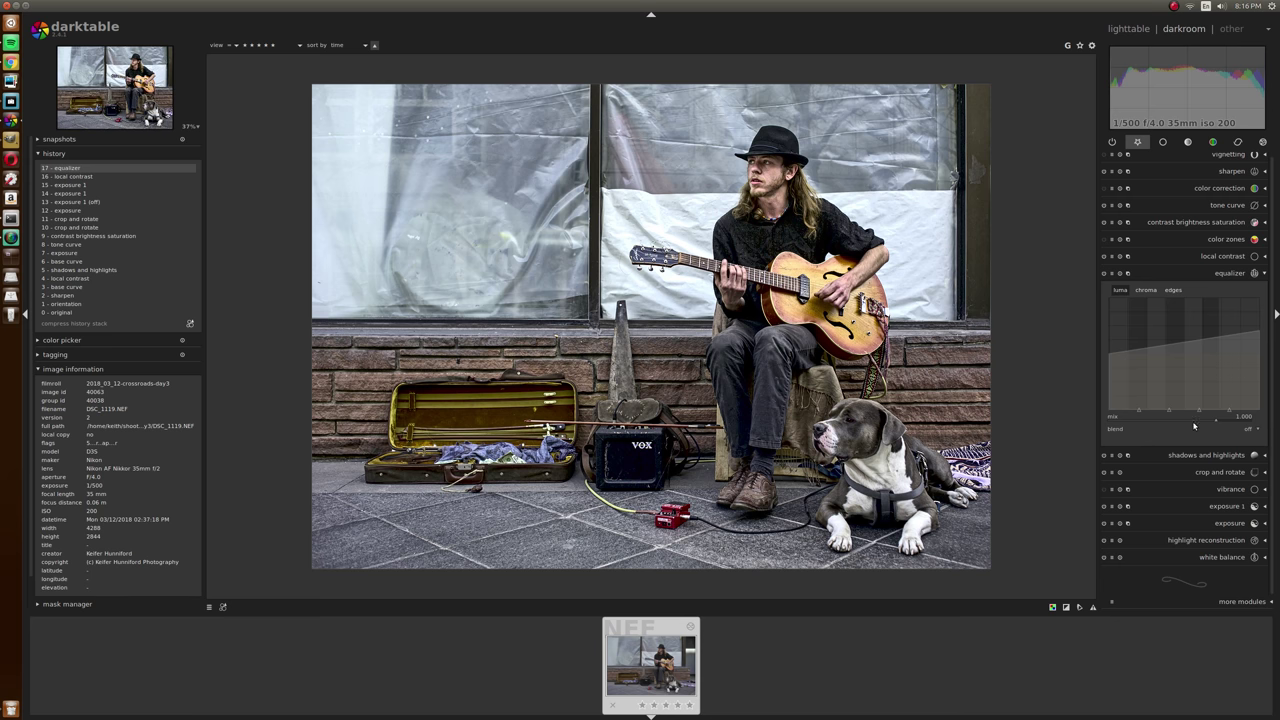
pyautogui.scroll(-9, 1189, 424)
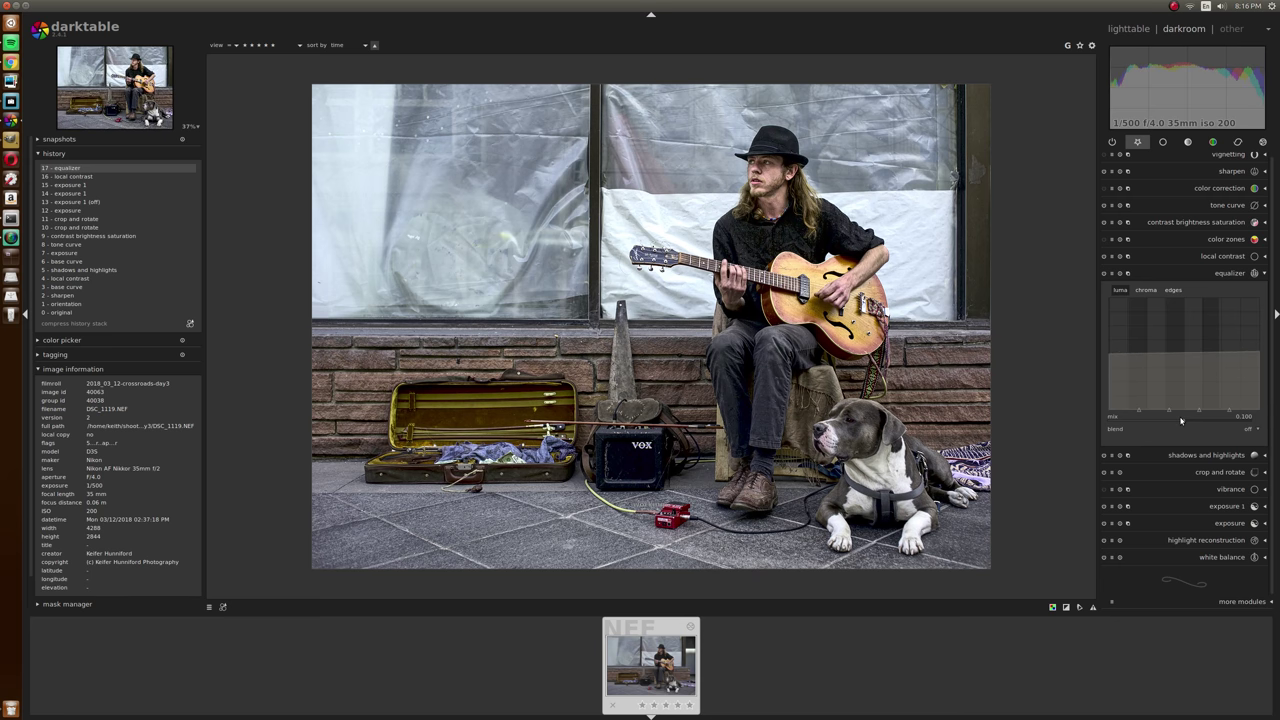
pyautogui.scroll(-4, 1181, 421)
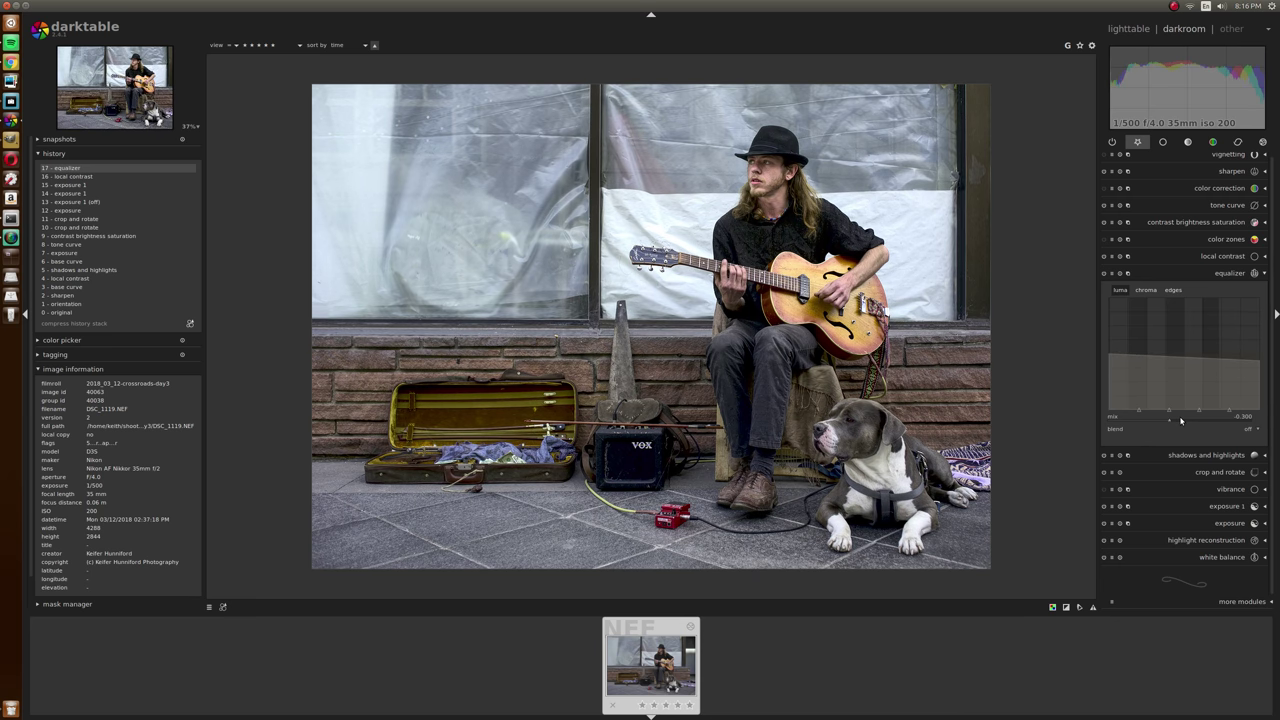
pyautogui.doubleClick(1181, 421)
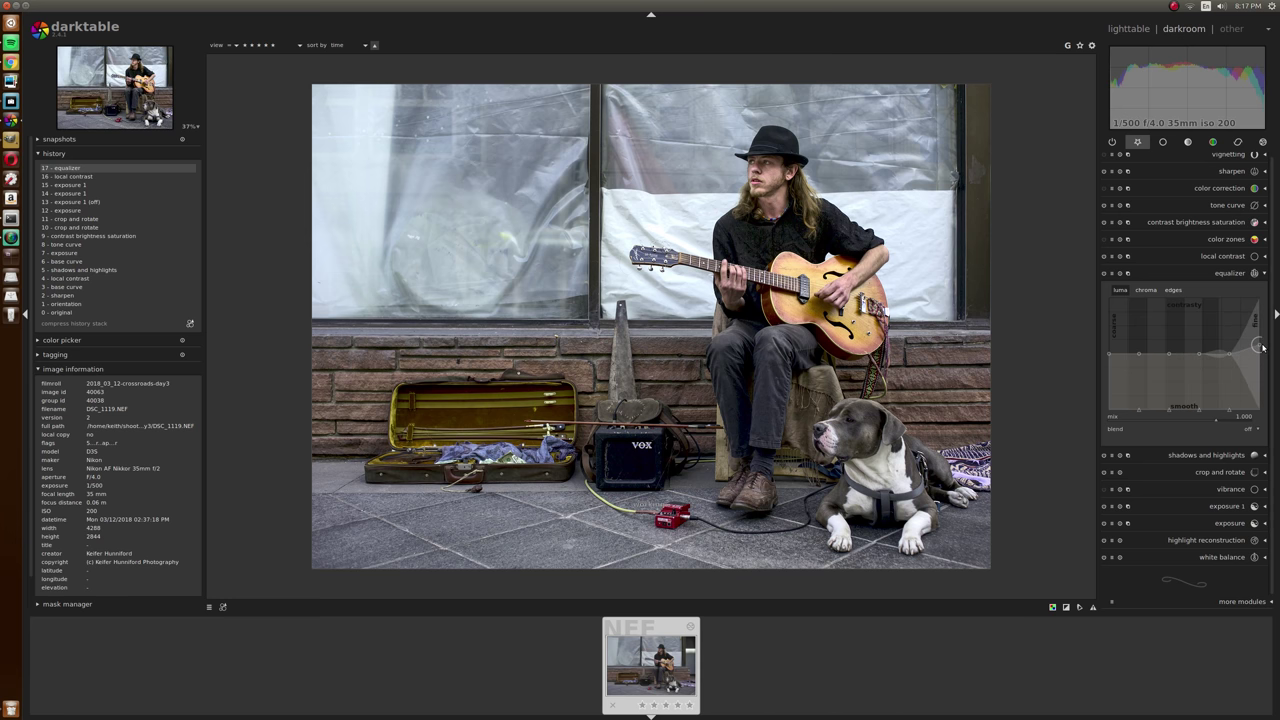
# In a close-up of the legs and dog, nudge the equalizer luma curve up slightly
pyautogui.hotkey('alt', '1')
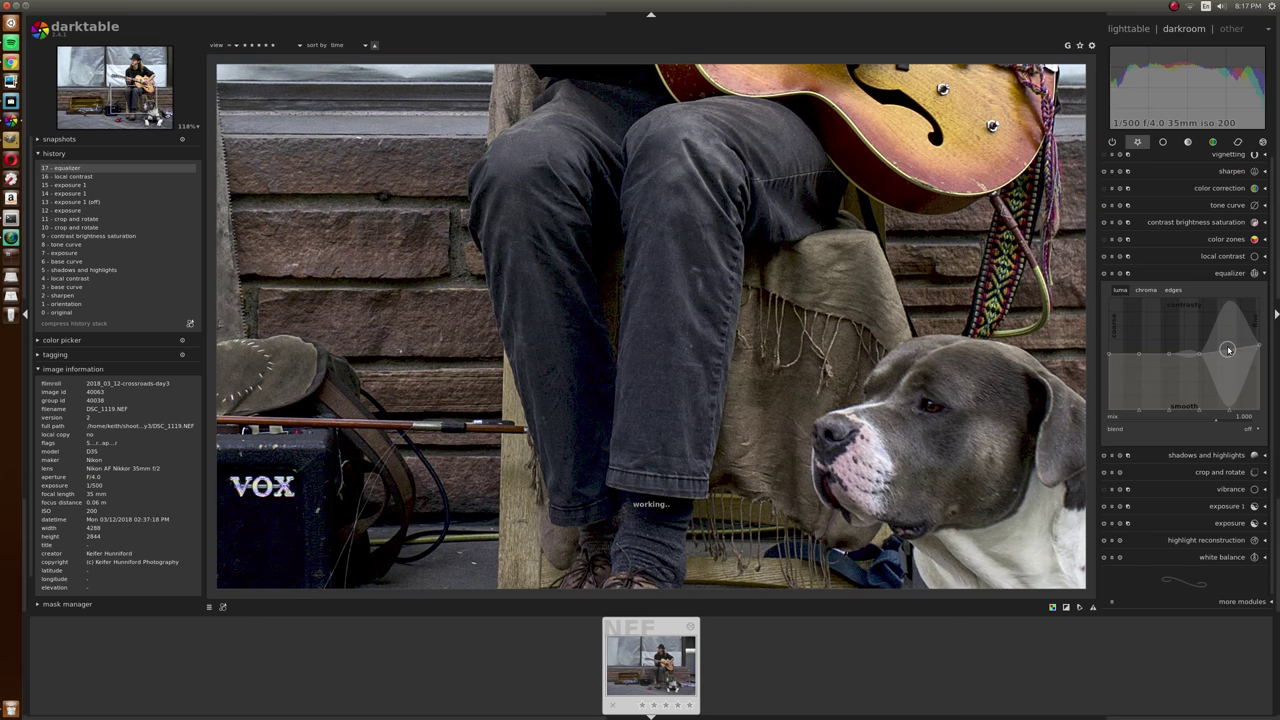
pyautogui.moveTo(1228, 349); pyautogui.dragTo(1227, 344)
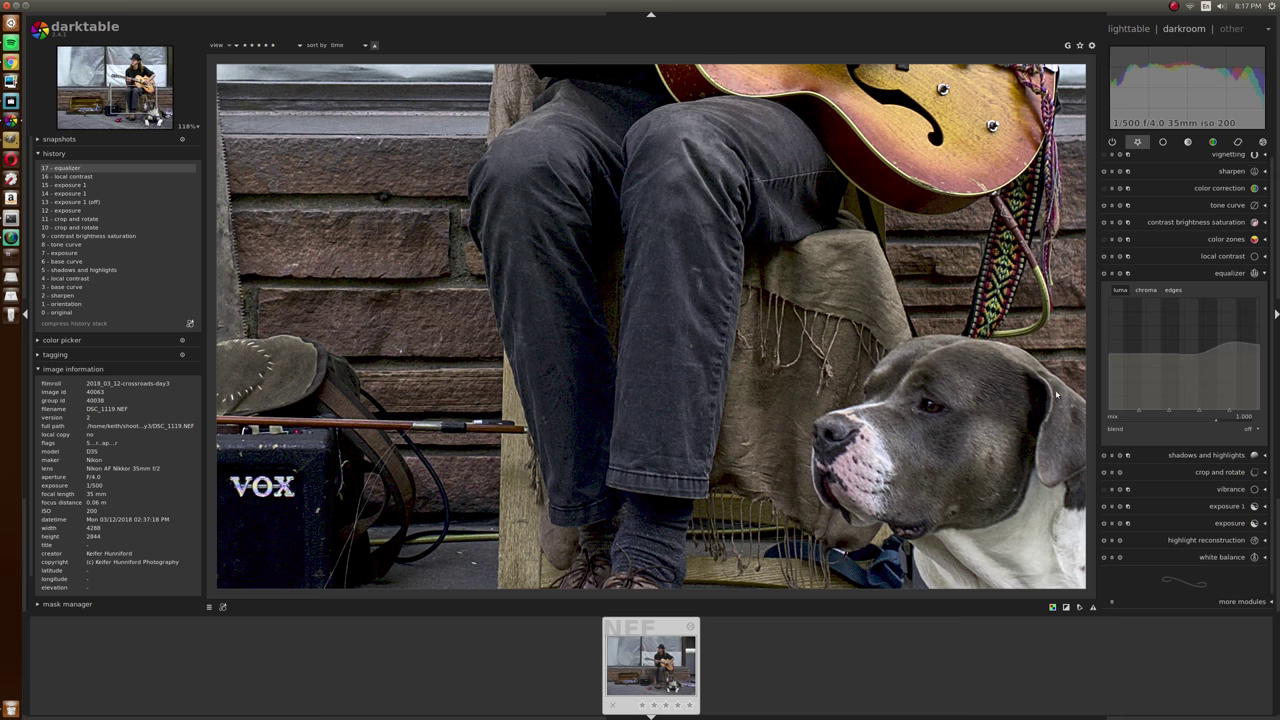
pyautogui.scroll(-5, 1050, 392)
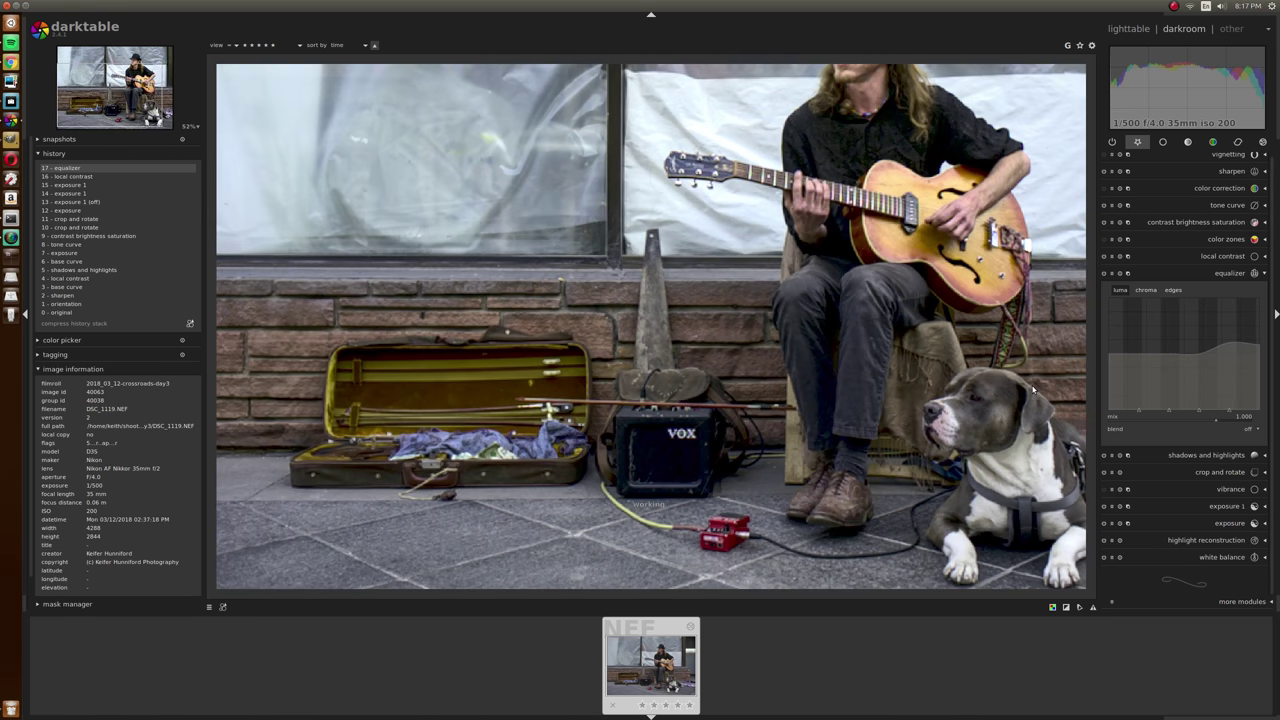
pyautogui.scroll(-1, 1034, 390)
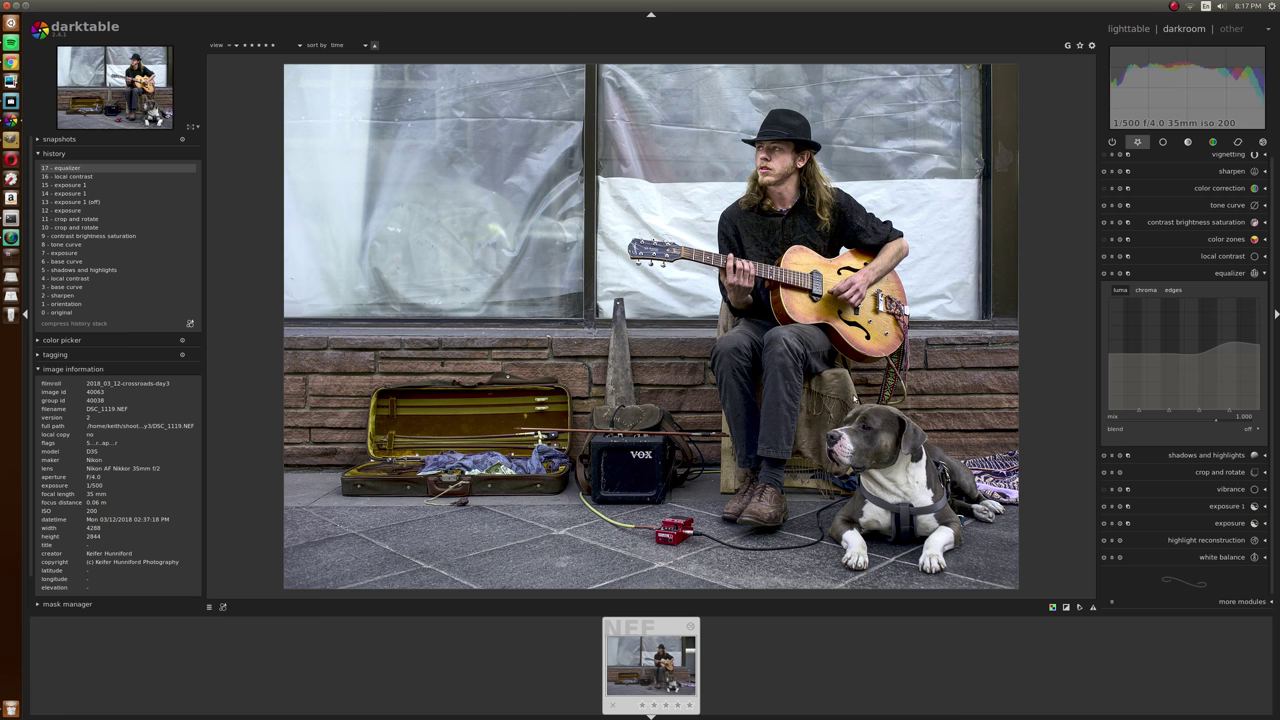
# Shape a full-scale vignette centred on the busker and dog, then disable it
pyautogui.click(1111, 156)
pyautogui.moveTo(672, 343); pyautogui.dragTo(662, 314)
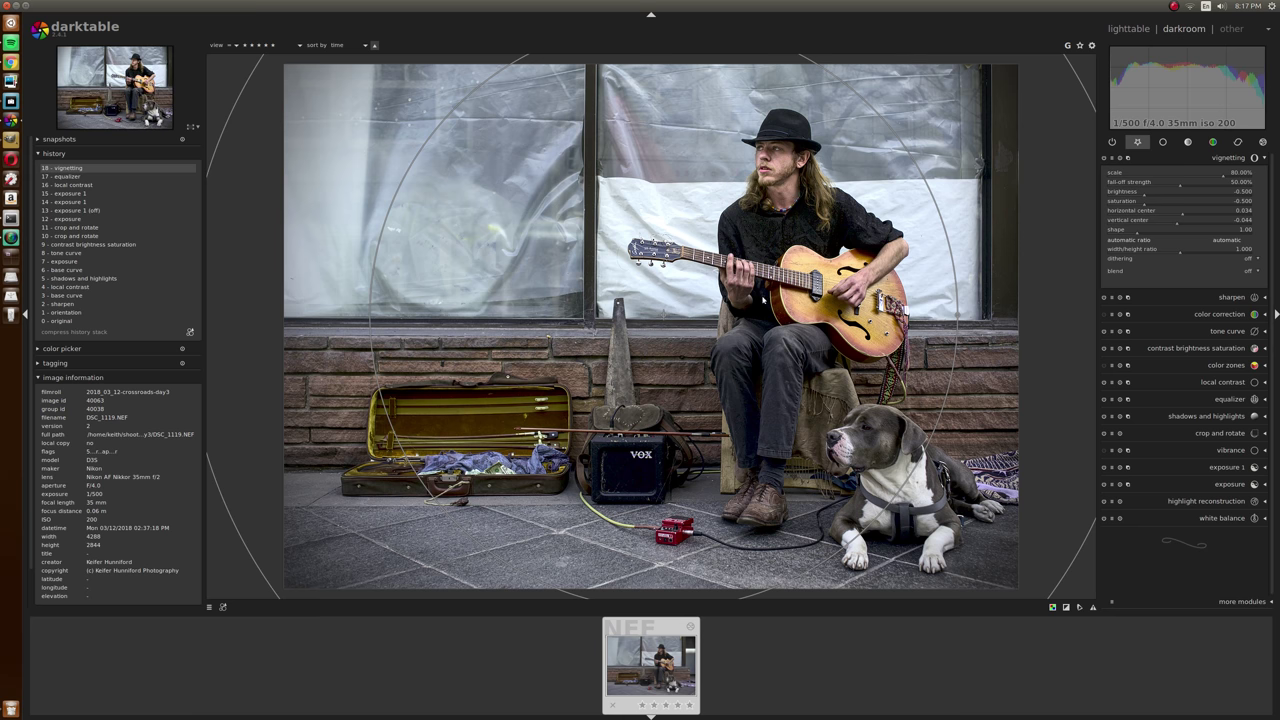
pyautogui.scroll(-3, 762, 300)
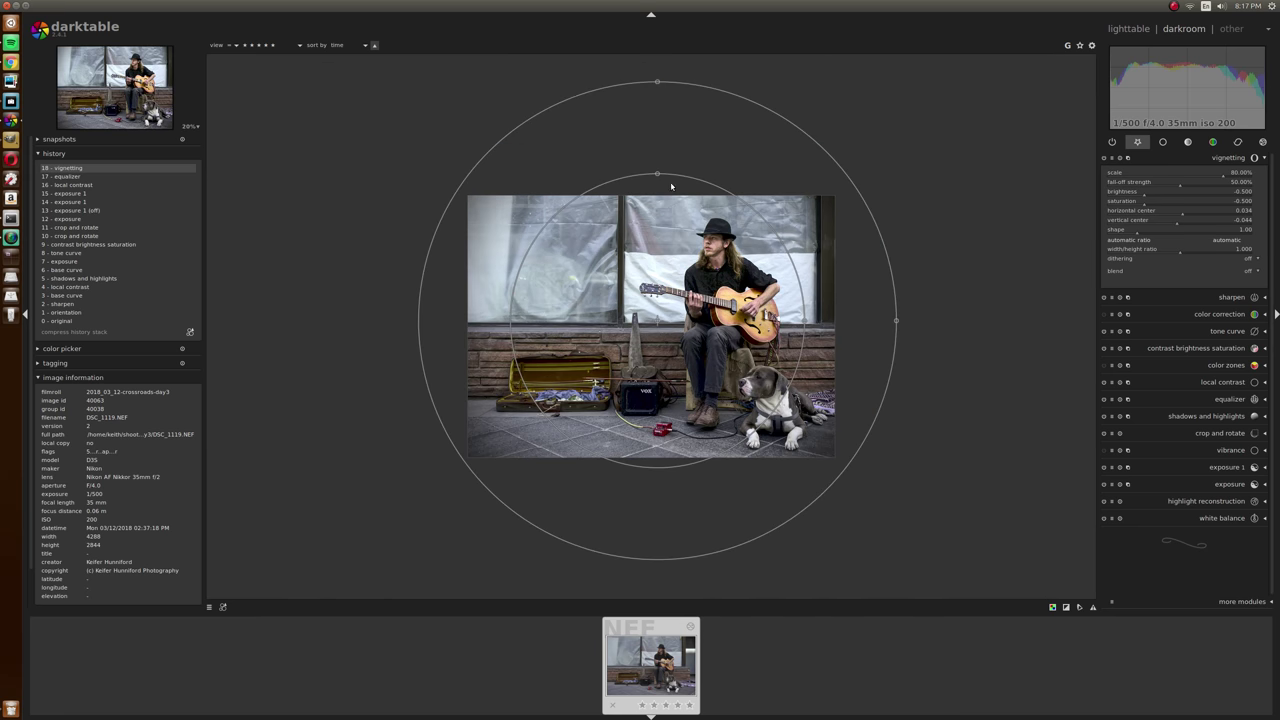
pyautogui.moveTo(656, 173); pyautogui.dragTo(656, 140)
pyautogui.moveTo(810, 318); pyautogui.dragTo(879, 311)
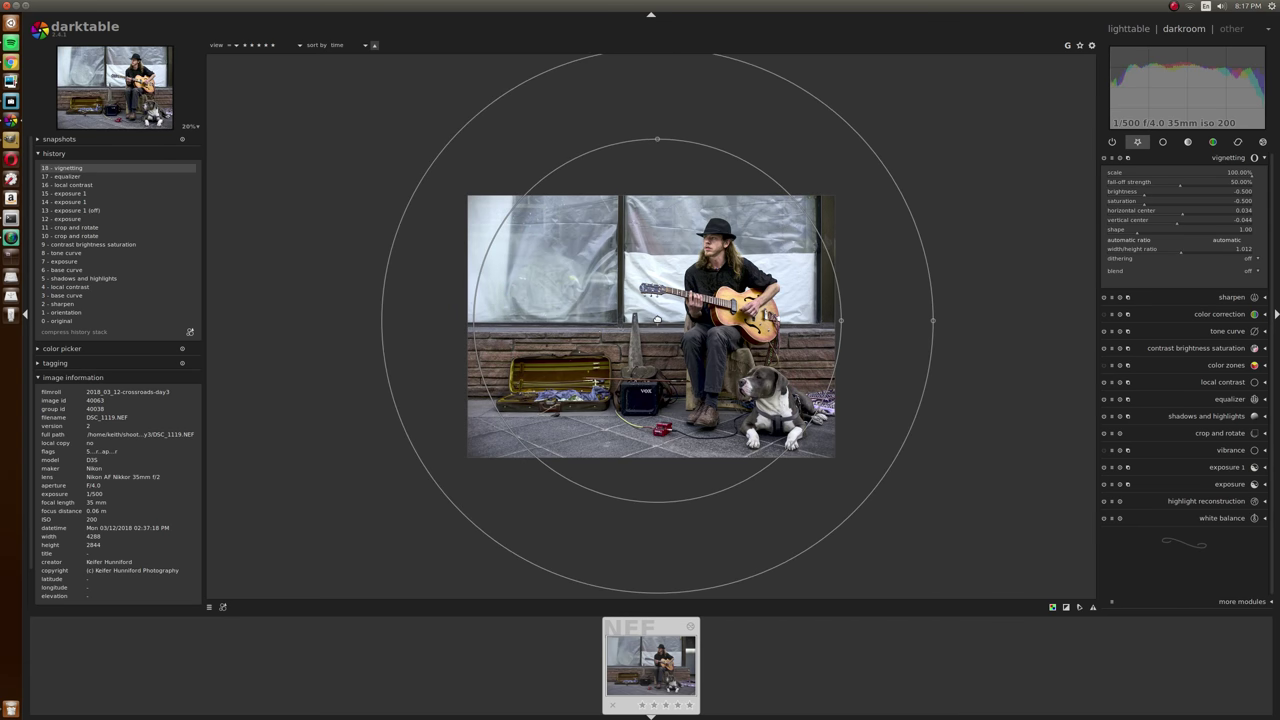
pyautogui.moveTo(657, 319); pyautogui.dragTo(709, 296)
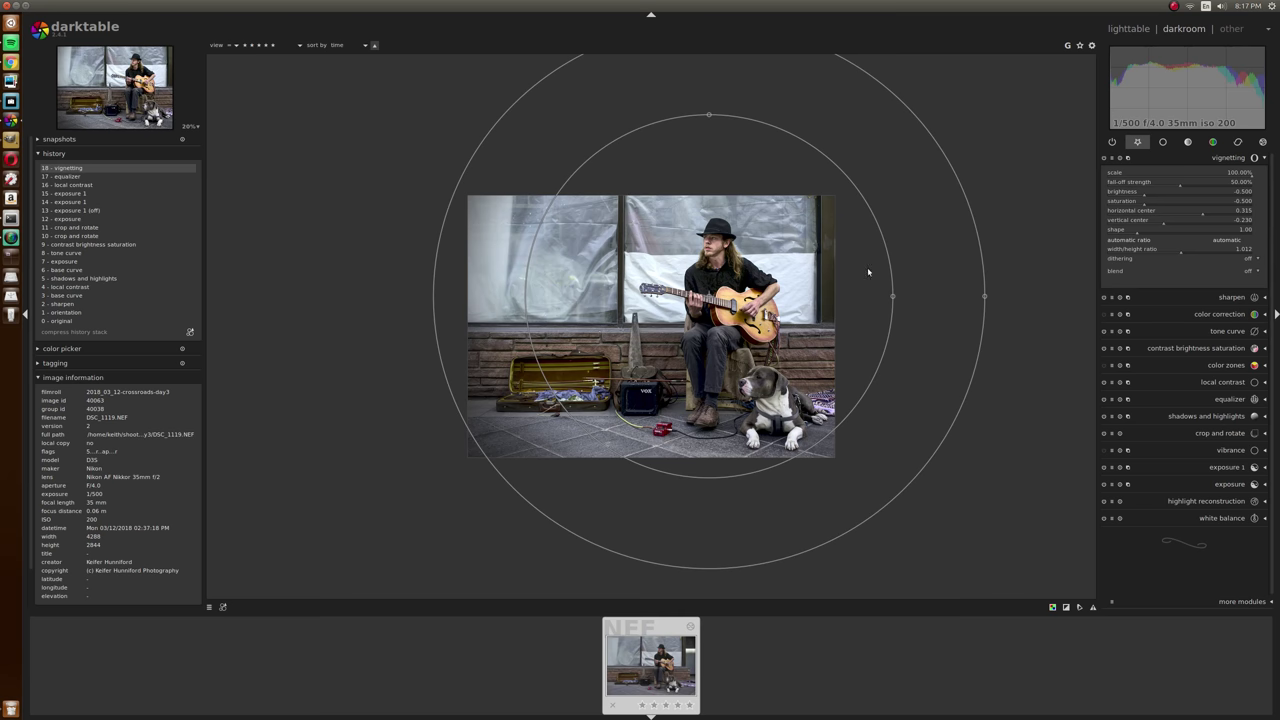
pyautogui.moveTo(710, 298); pyautogui.dragTo(642, 300)
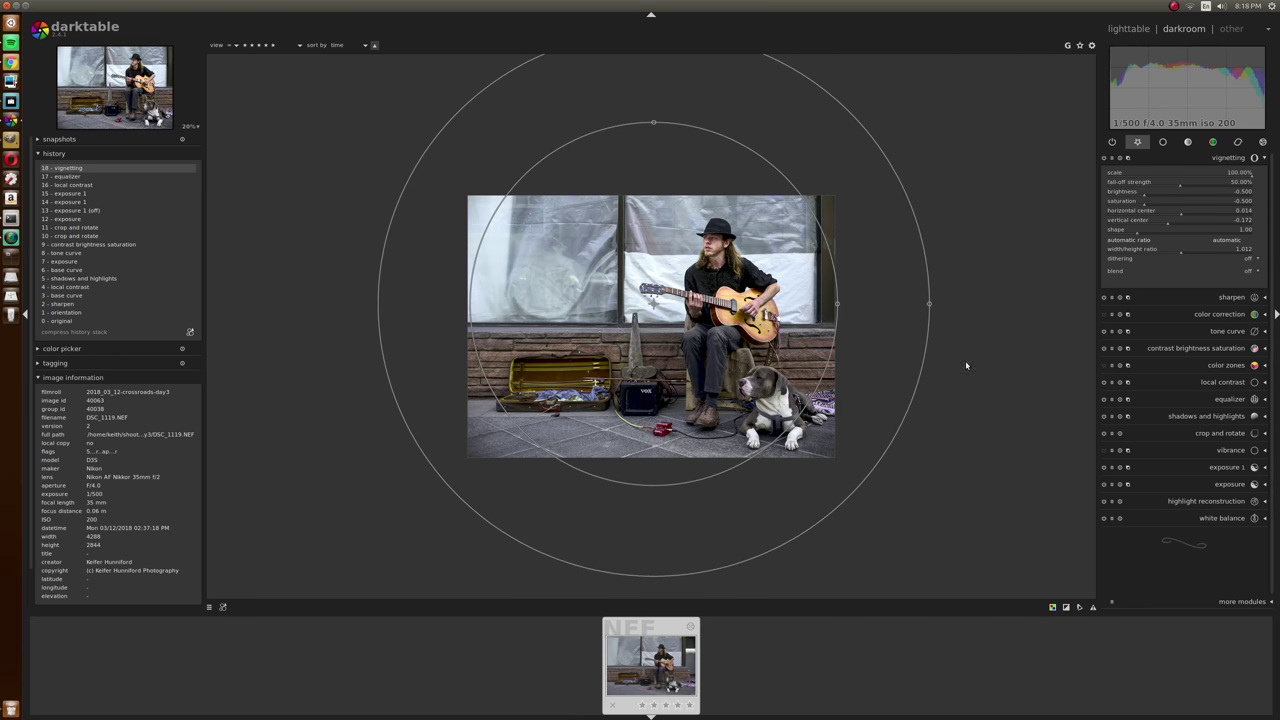
pyautogui.click(1104, 158)
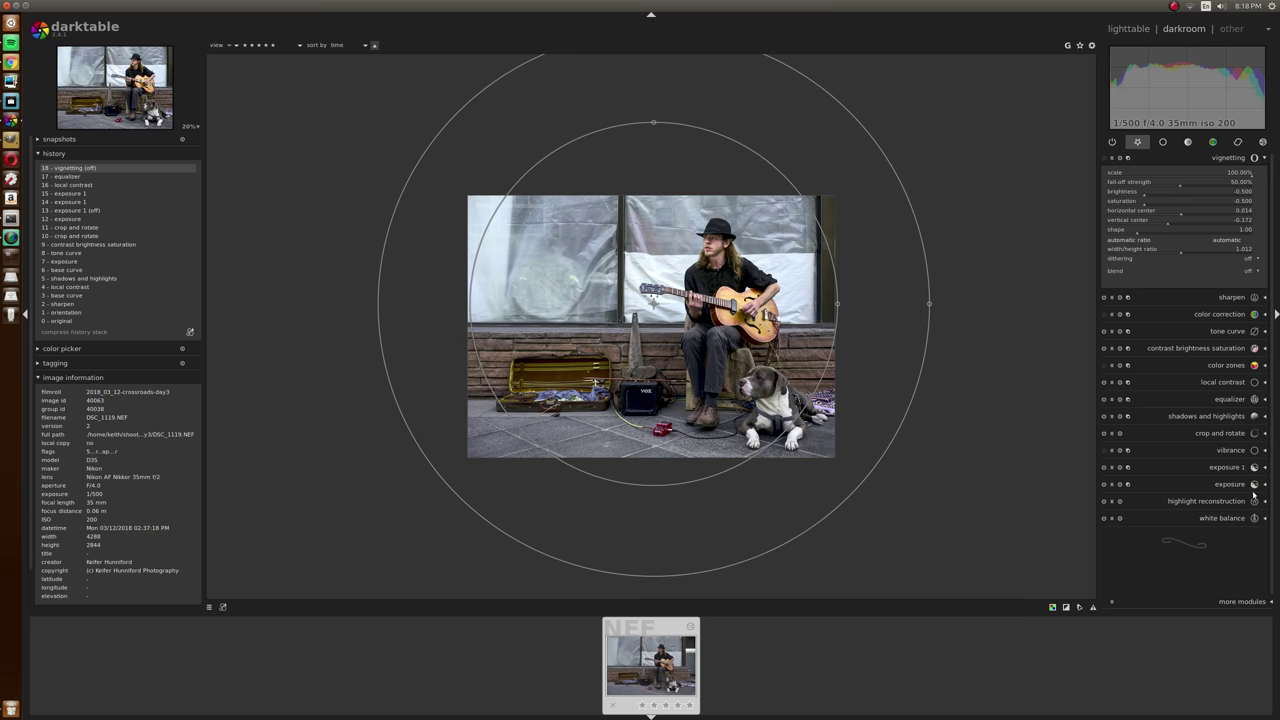
# Add a new exposure instance set to -1.15 EV with black level about 0.024
pyautogui.click(1128, 467)
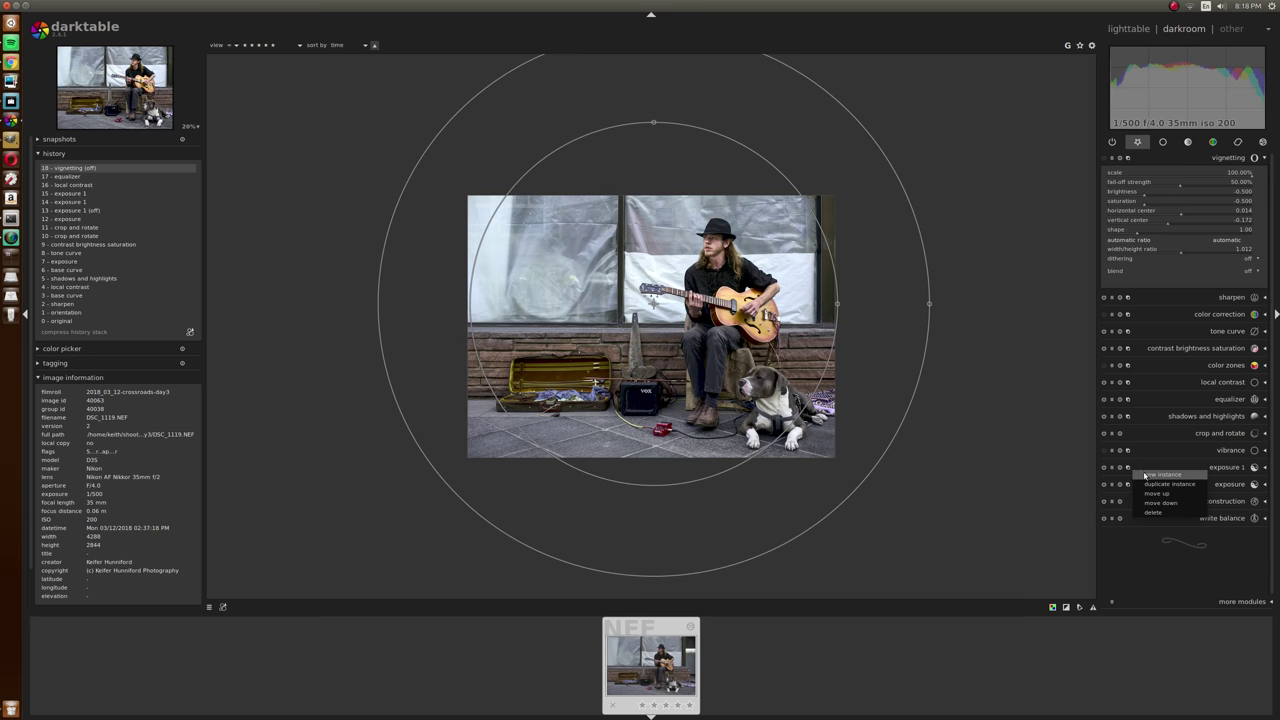
pyautogui.click(1145, 476)
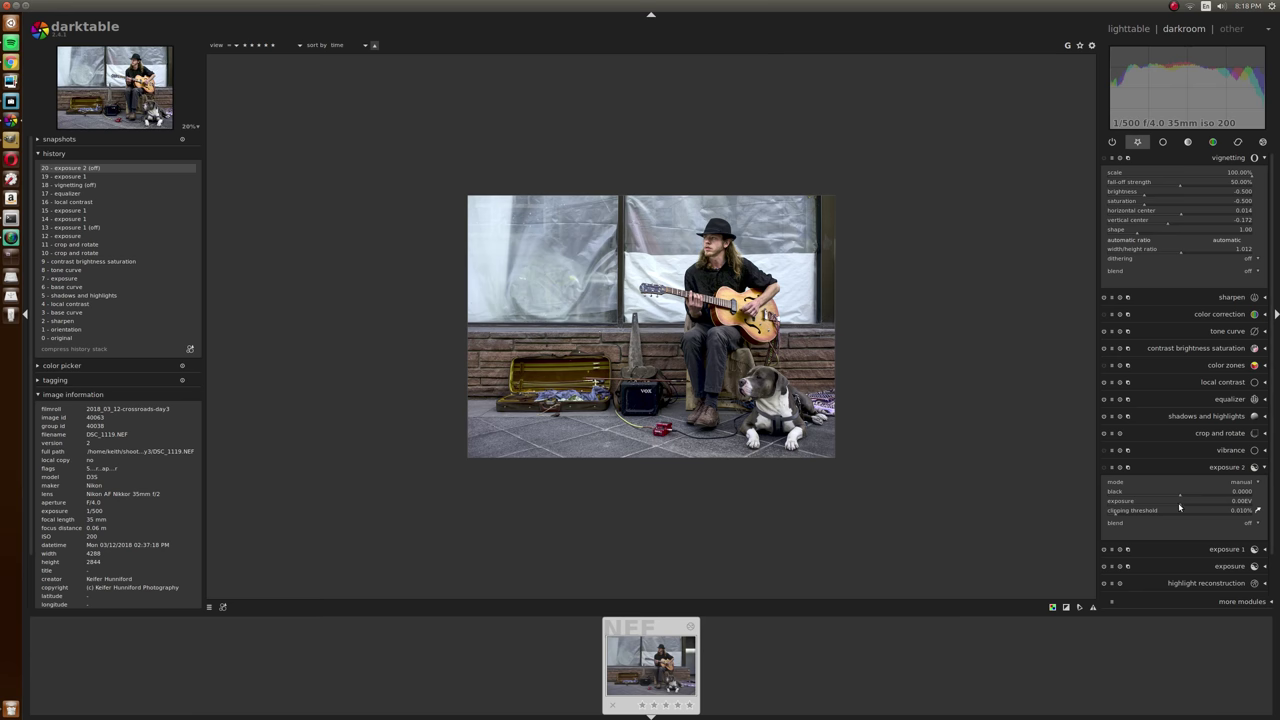
pyautogui.moveTo(1179, 507); pyautogui.dragTo(1153, 509)
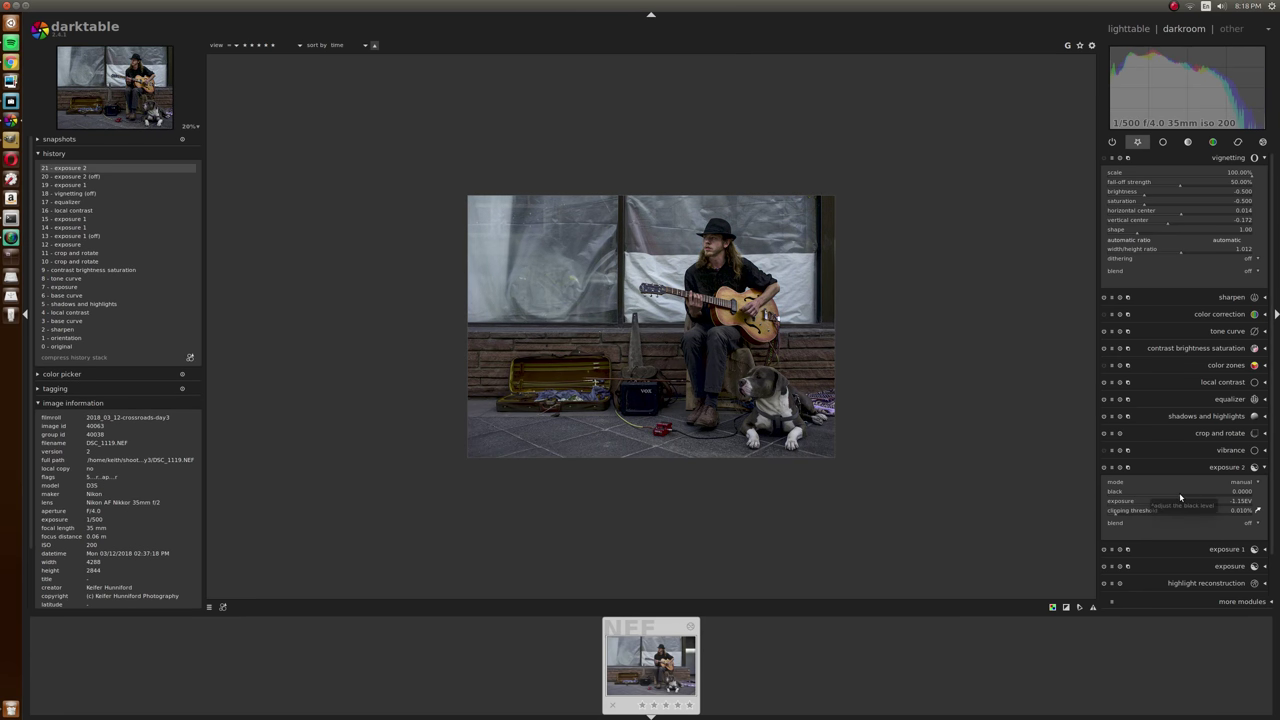
pyautogui.moveTo(1186, 497); pyautogui.dragTo(1198, 497)
pyautogui.scroll(2, 657, 461)
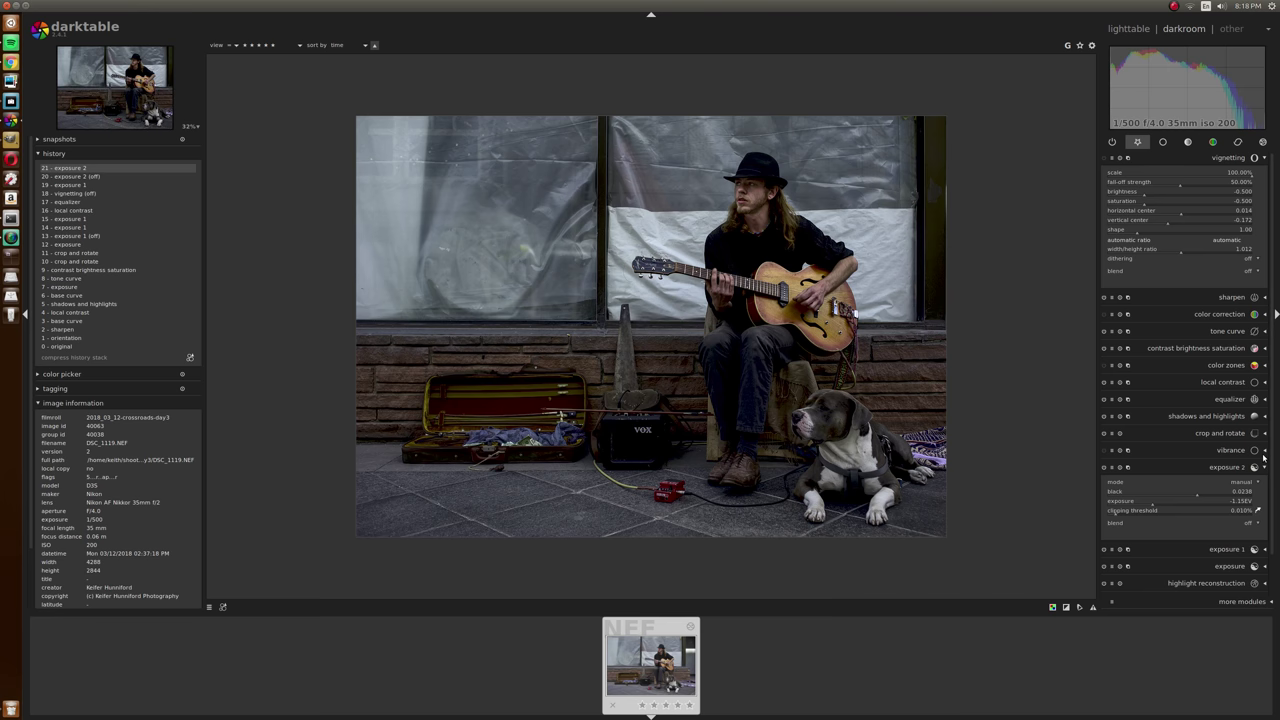
# Set exposure 2 blending to a drawn mask and adjust the brush size and hardness
pyautogui.click(1250, 523)
pyautogui.click(1238, 544)
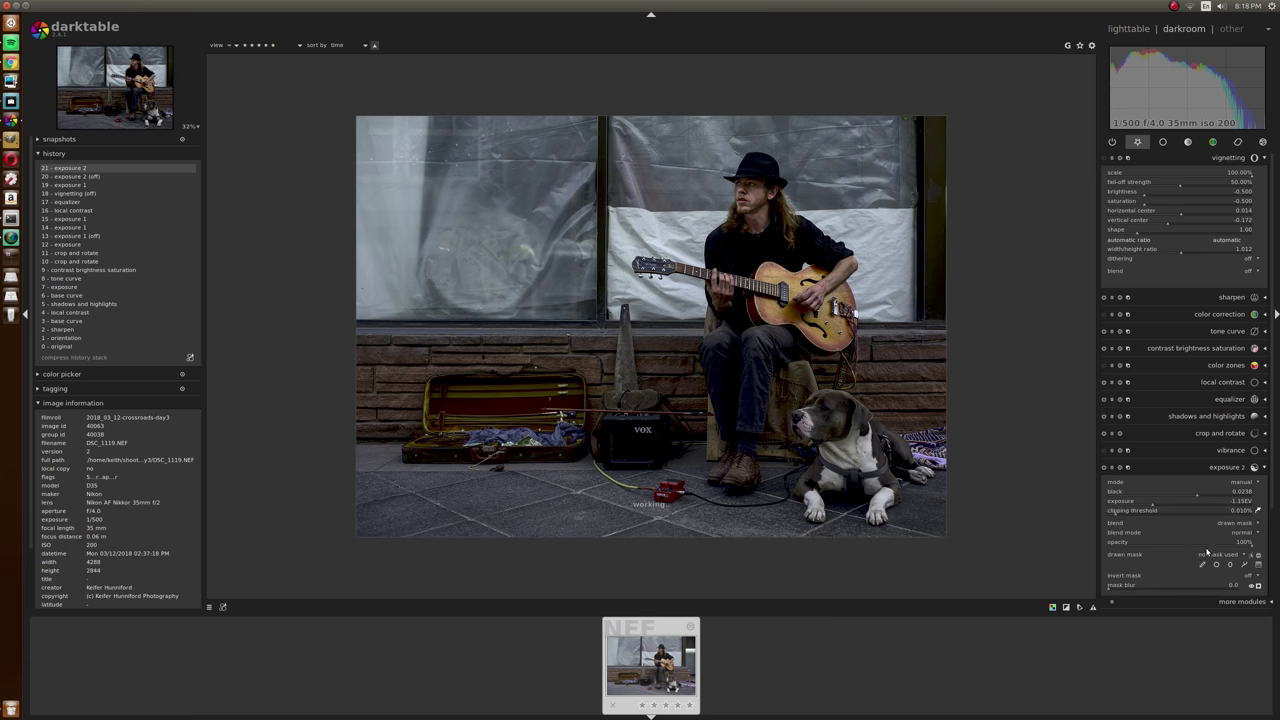
pyautogui.click(1202, 564)
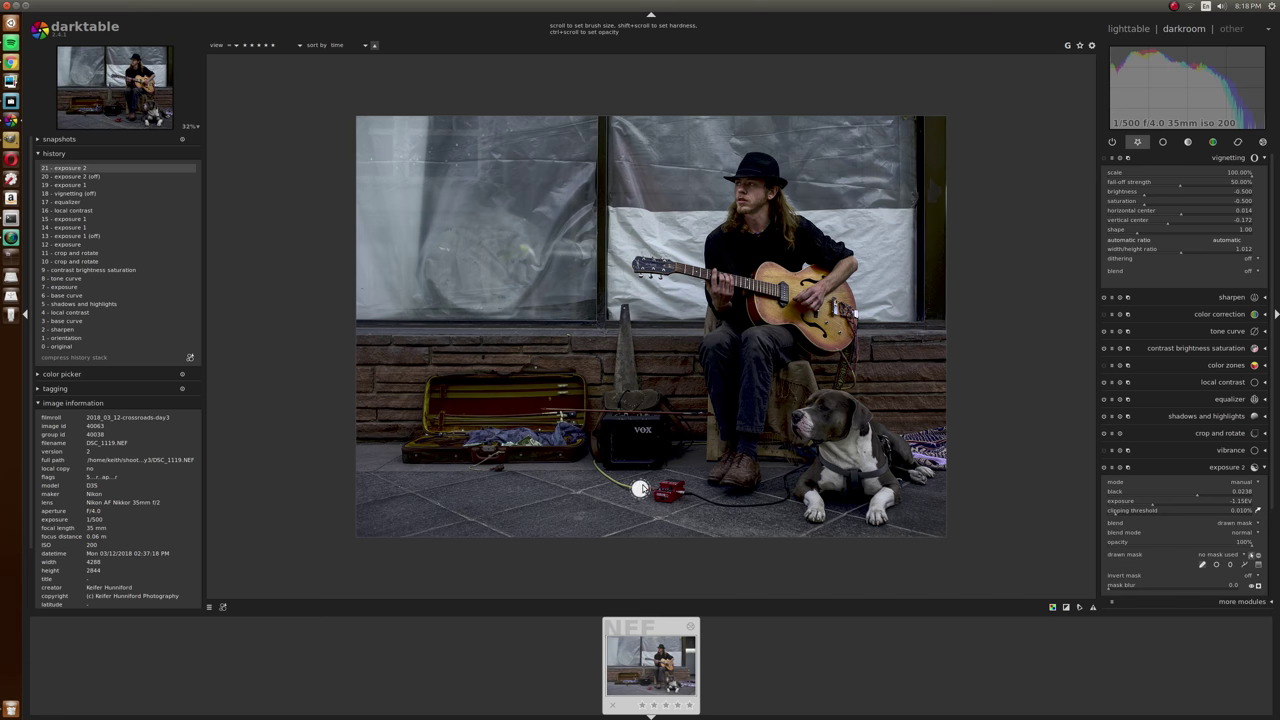
pyautogui.scroll(10, 640, 488)
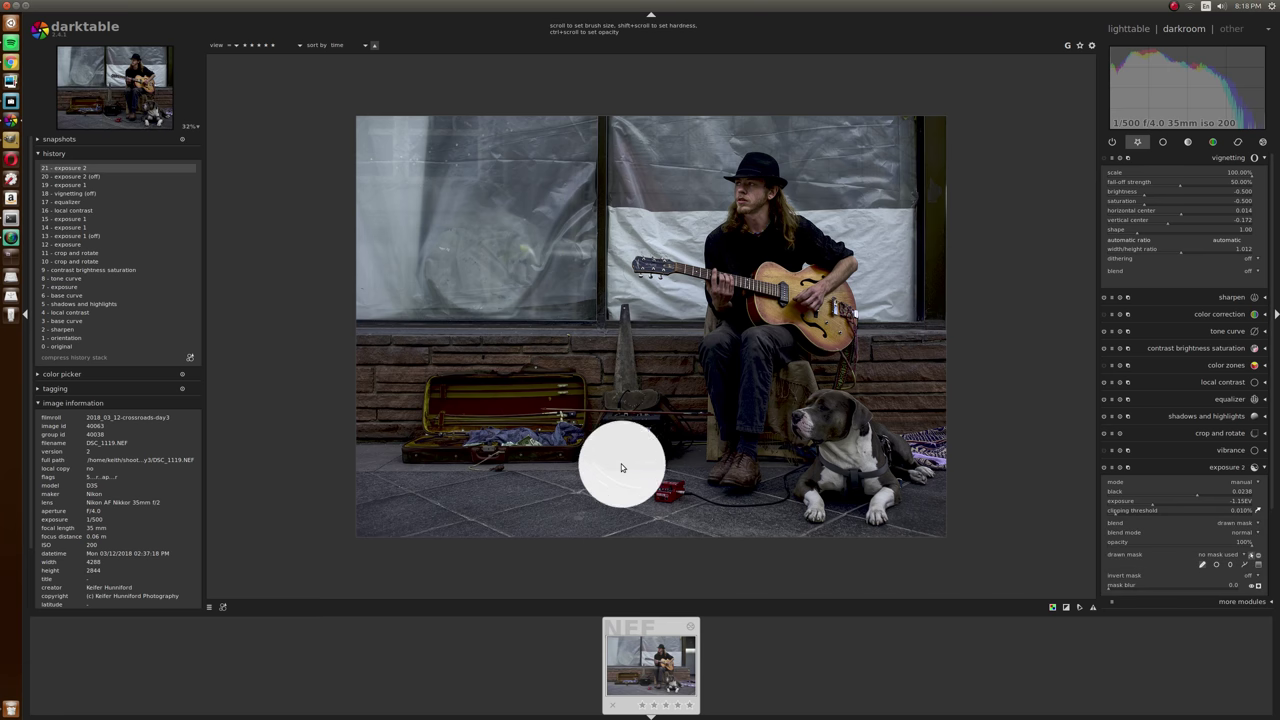
pyautogui.keyDown('shift'); pyautogui.scroll(-5, 621, 467); pyautogui.keyUp('shift')
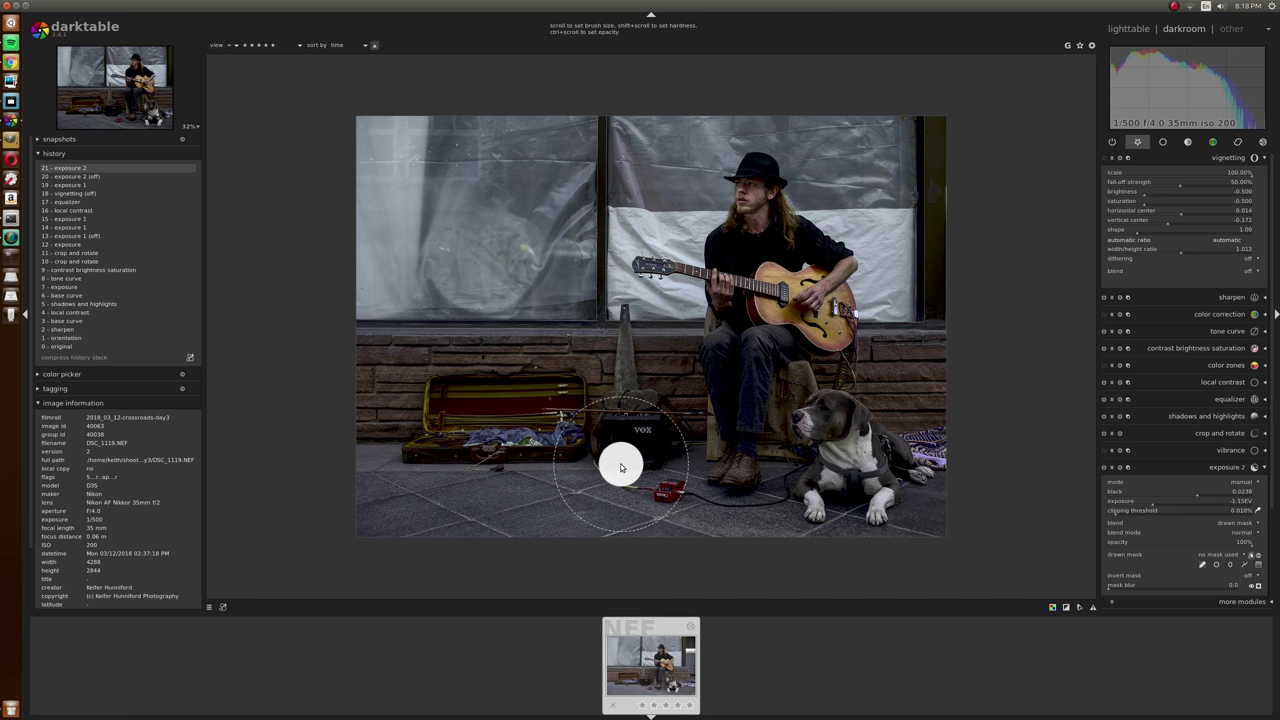
pyautogui.keyDown('shift'); pyautogui.scroll(4, 620, 467); pyautogui.keyUp('shift')
pyautogui.scroll(4, 620, 467)
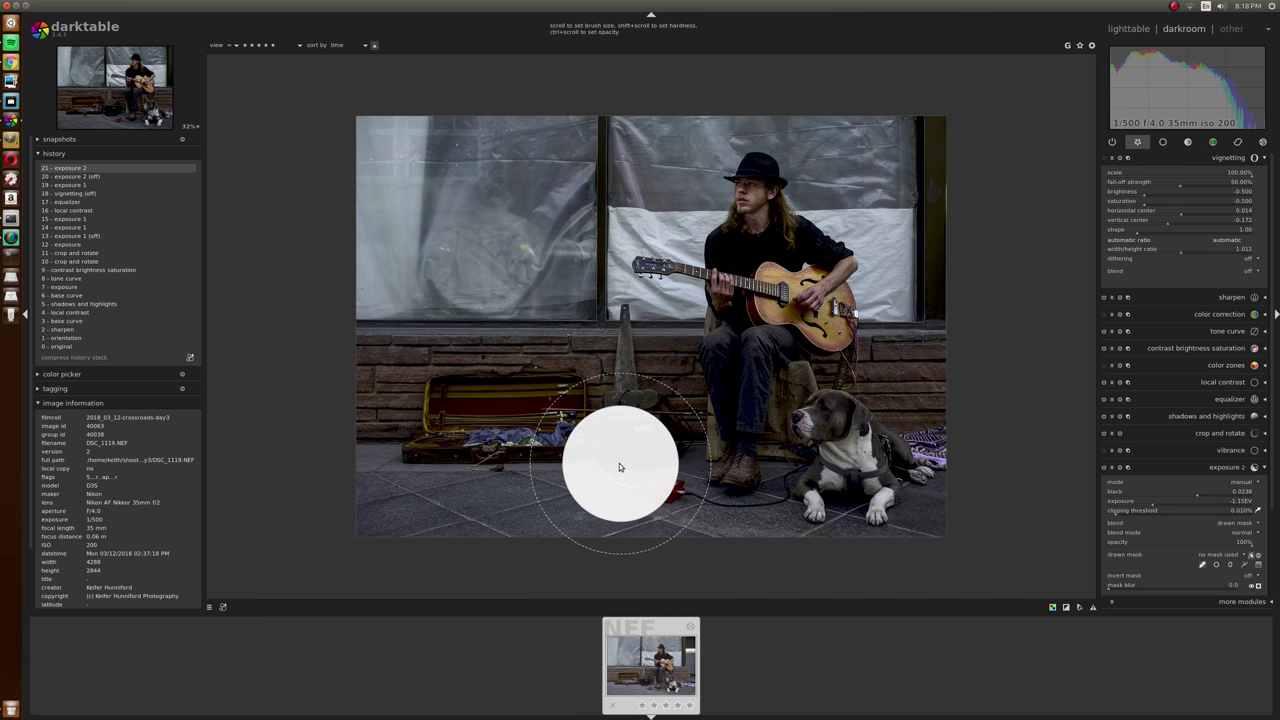
pyautogui.scroll(1, 349, 558)
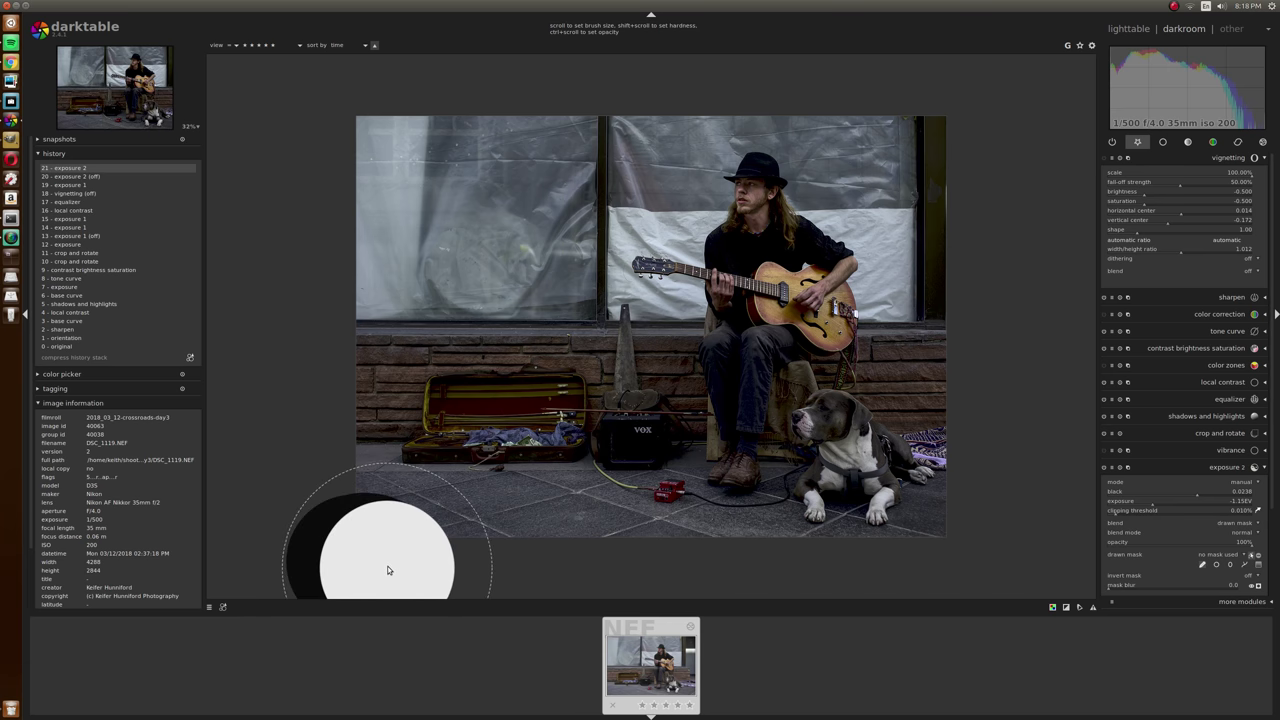
# Paint two brush strokes along the bottom of the photo, then collapse vignetting and exposure 2
pyautogui.moveTo(390, 569)
pyautogui.mouseDown()
pyautogui.moveTo(509, 581)
pyautogui.moveTo(574, 571)
pyautogui.moveTo(577, 590)
pyautogui.moveTo(535, 589)
pyautogui.moveTo(446, 546)
pyautogui.moveTo(385, 543)
pyautogui.moveTo(561, 589)
pyautogui.moveTo(669, 583)
pyautogui.mouseUp()
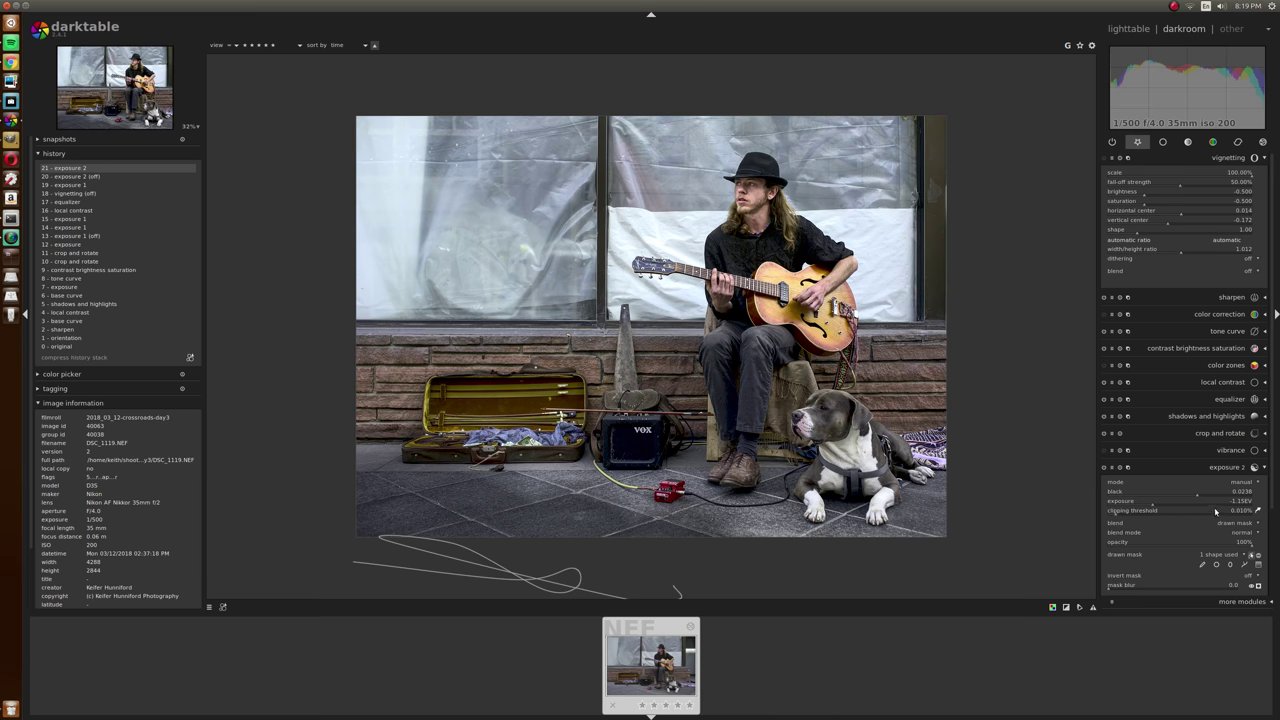
pyautogui.click(1203, 564)
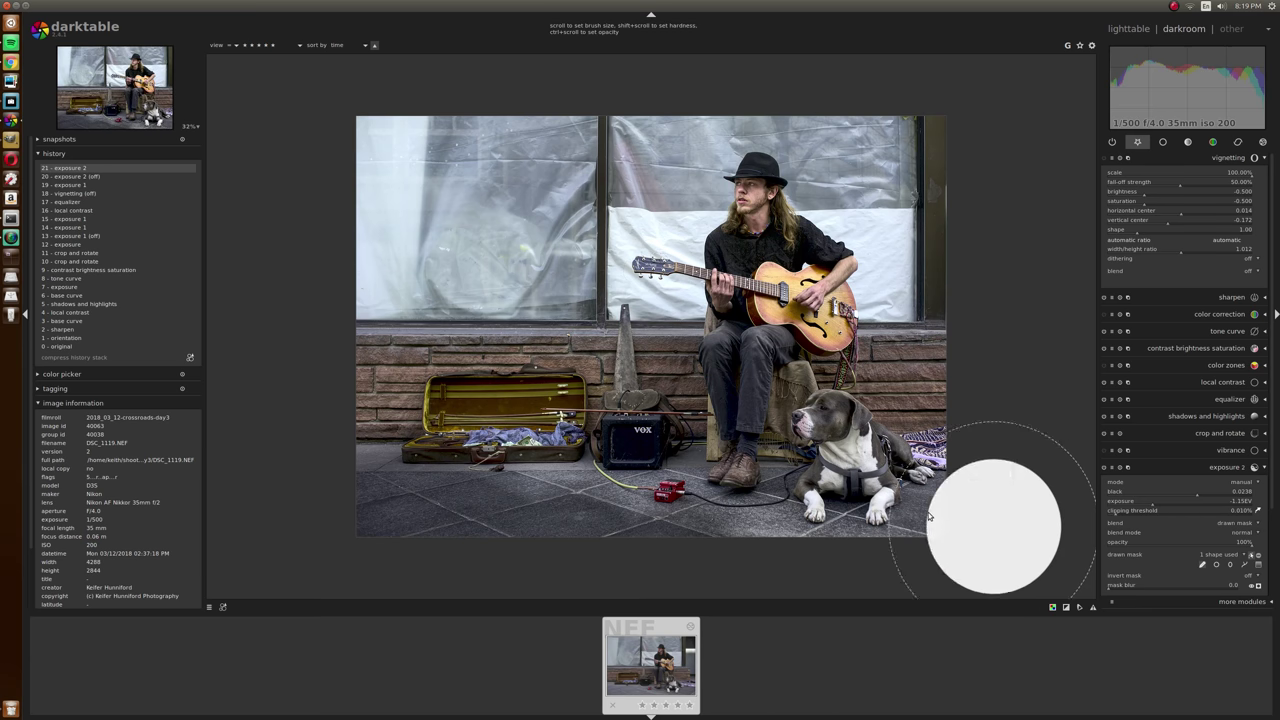
pyautogui.moveTo(978, 563)
pyautogui.mouseDown()
pyautogui.moveTo(791, 580)
pyautogui.moveTo(634, 537)
pyautogui.moveTo(458, 540)
pyautogui.mouseUp()
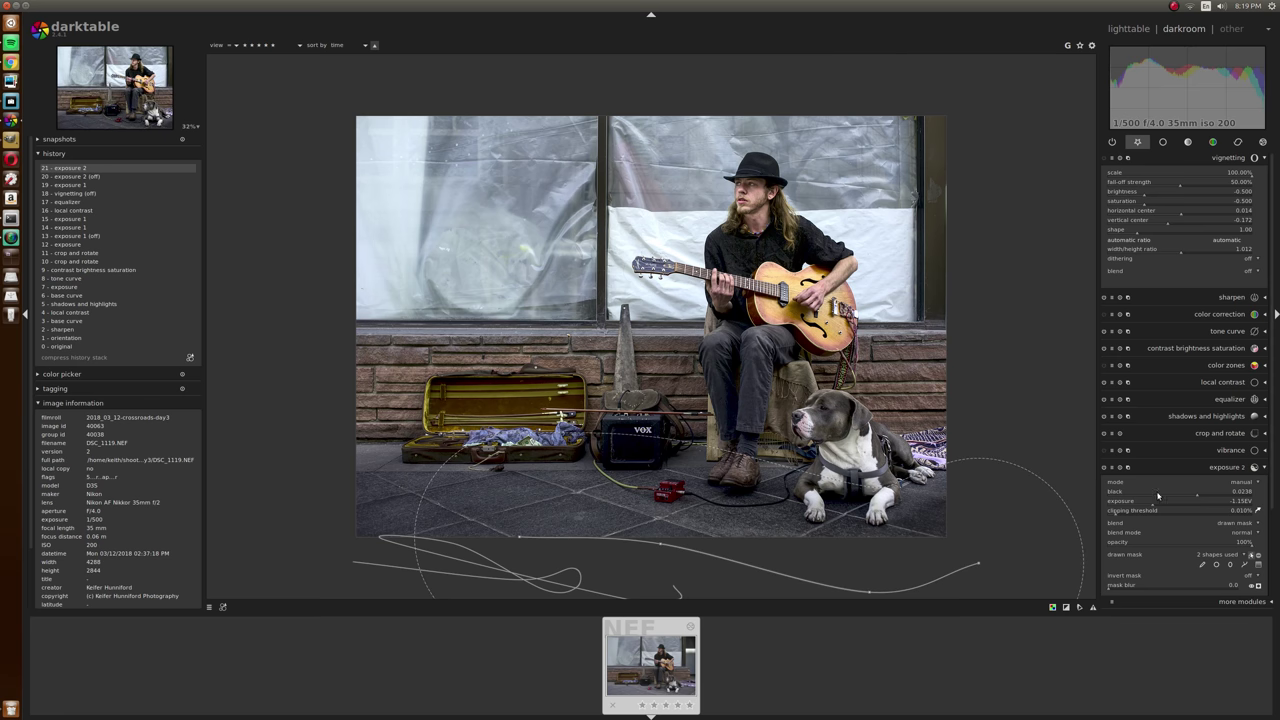
pyautogui.click(1210, 470)
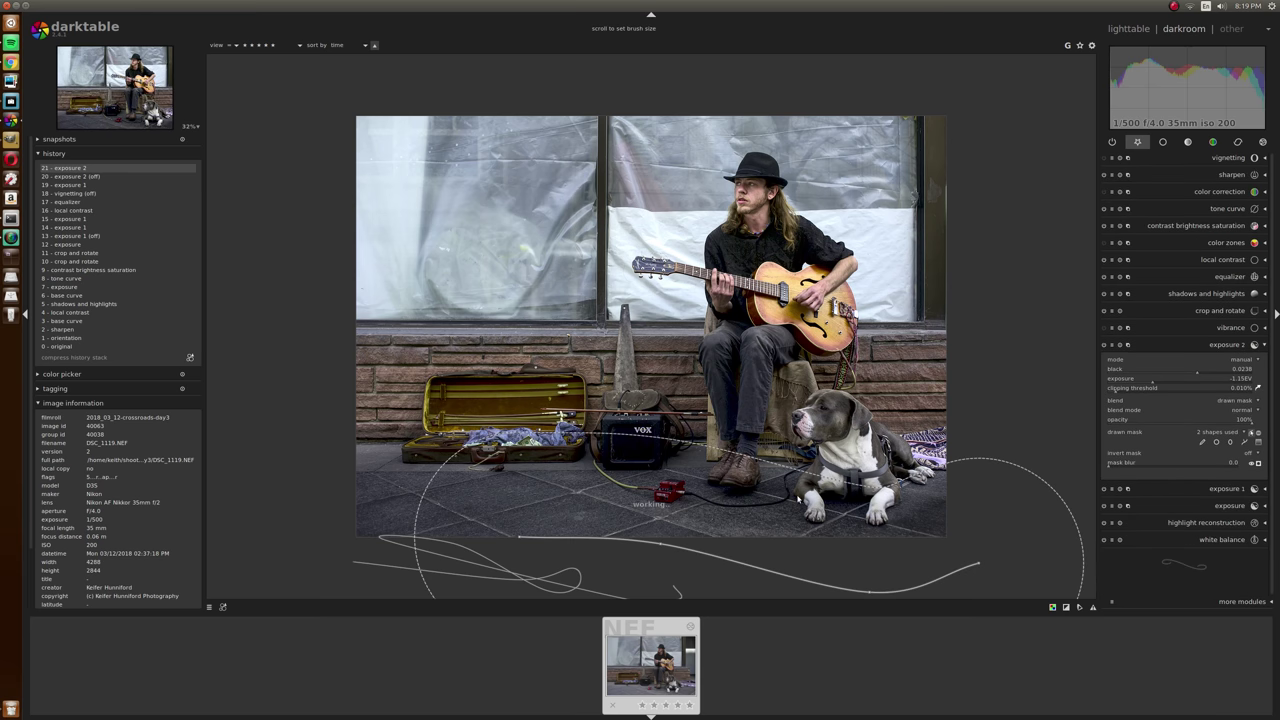
pyautogui.click(1226, 344)
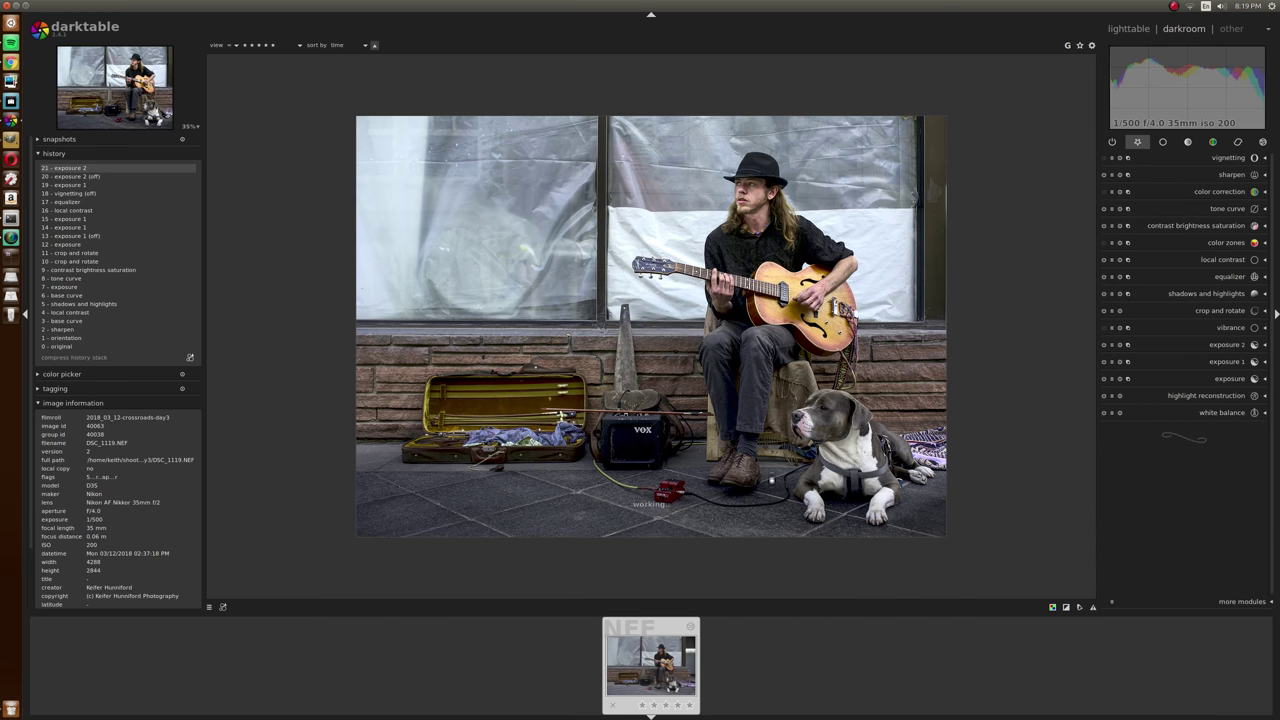
pyautogui.scroll(1, 792, 481)
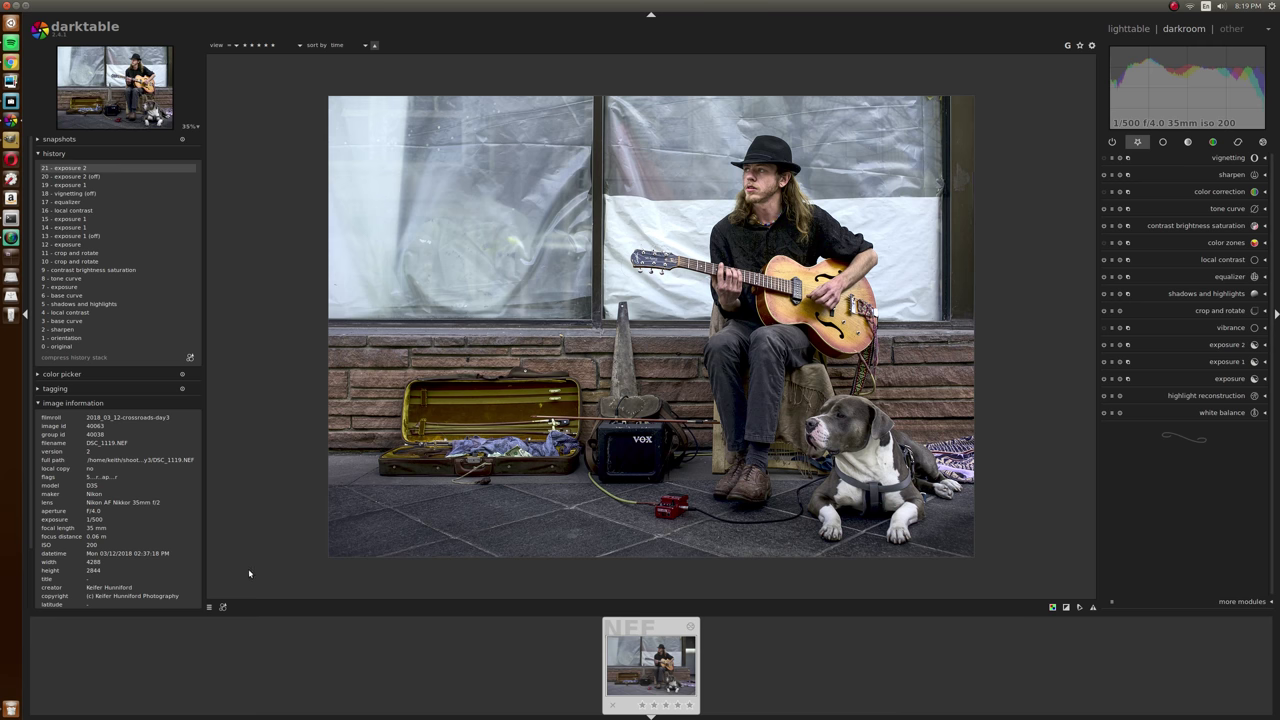
pyautogui.click(1228, 362)
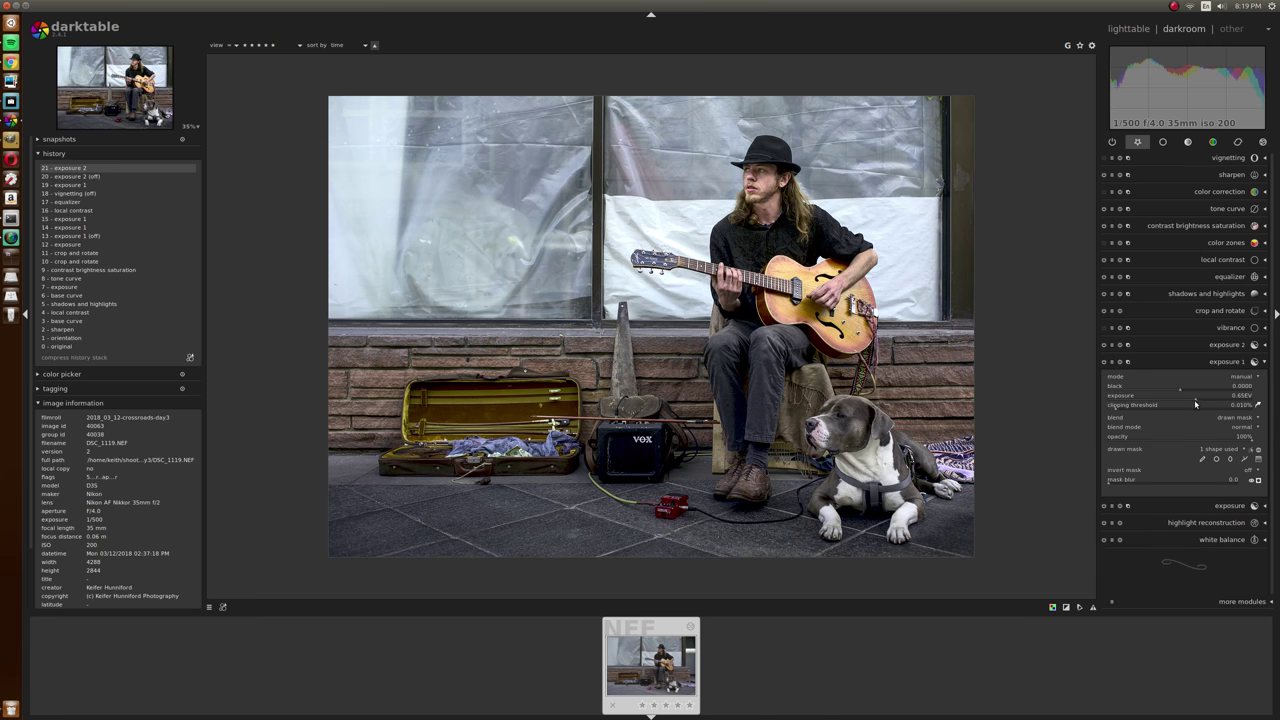
pyautogui.click(1228, 345)
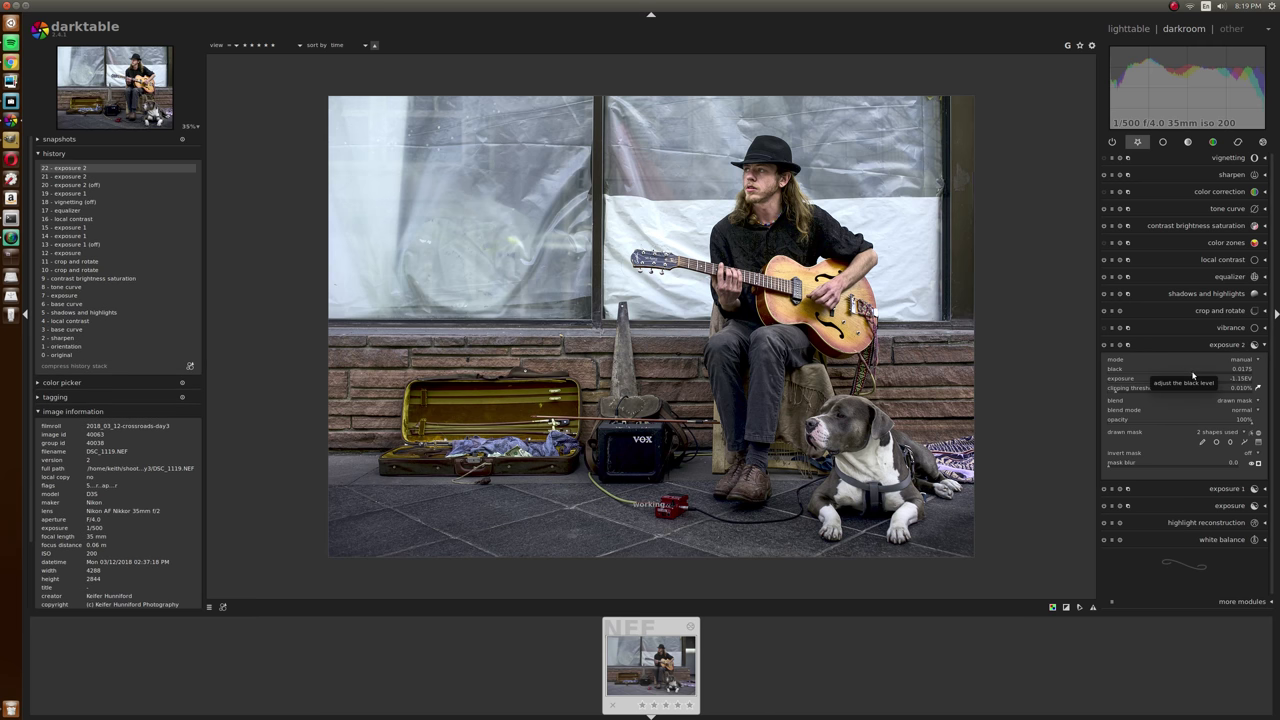
pyautogui.click(1192, 375)
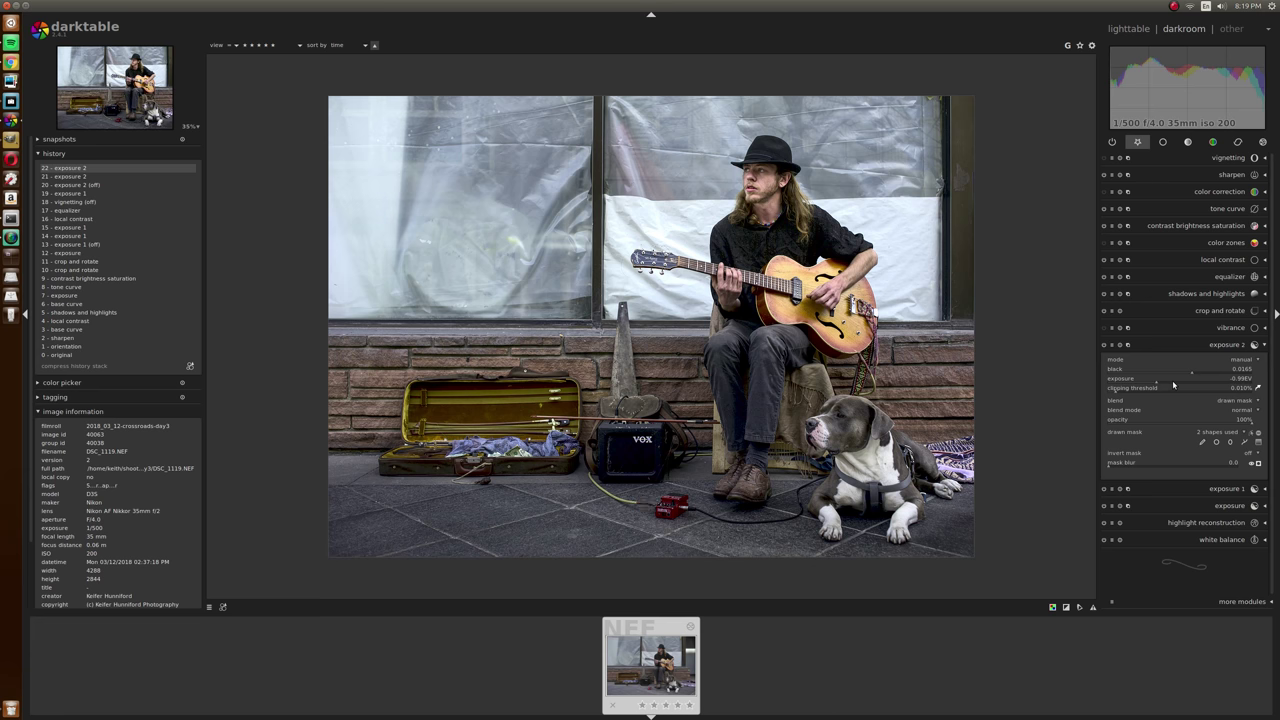
pyautogui.click(1104, 158)
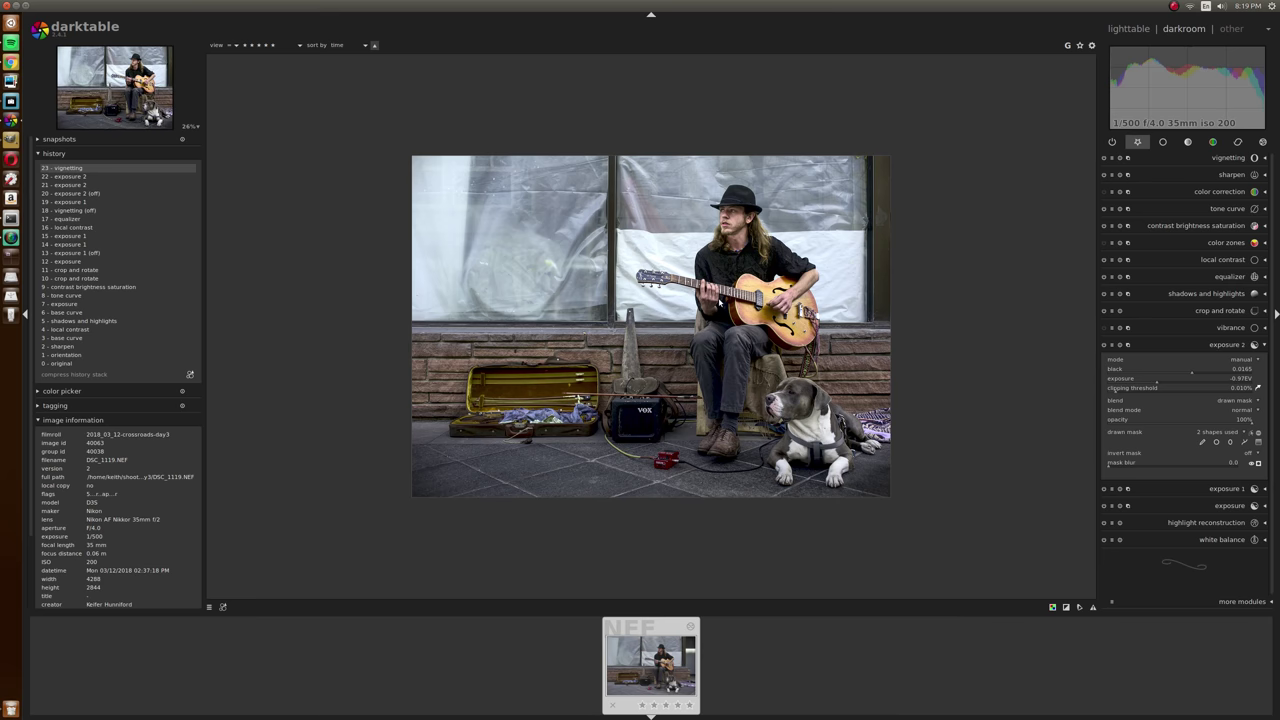
# Zoom in on the guitar headstock, then zoom back out to fit
pyautogui.scroll(8, 719, 299)
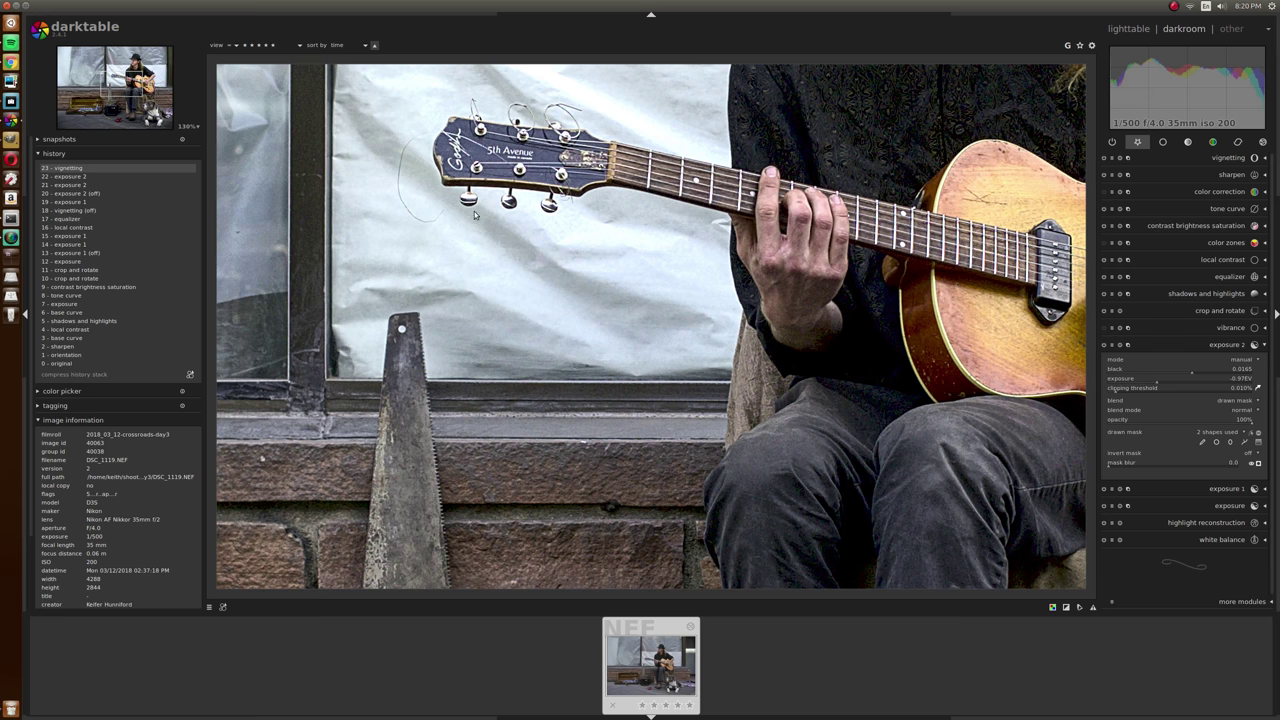
pyautogui.scroll(-4, 741, 393)
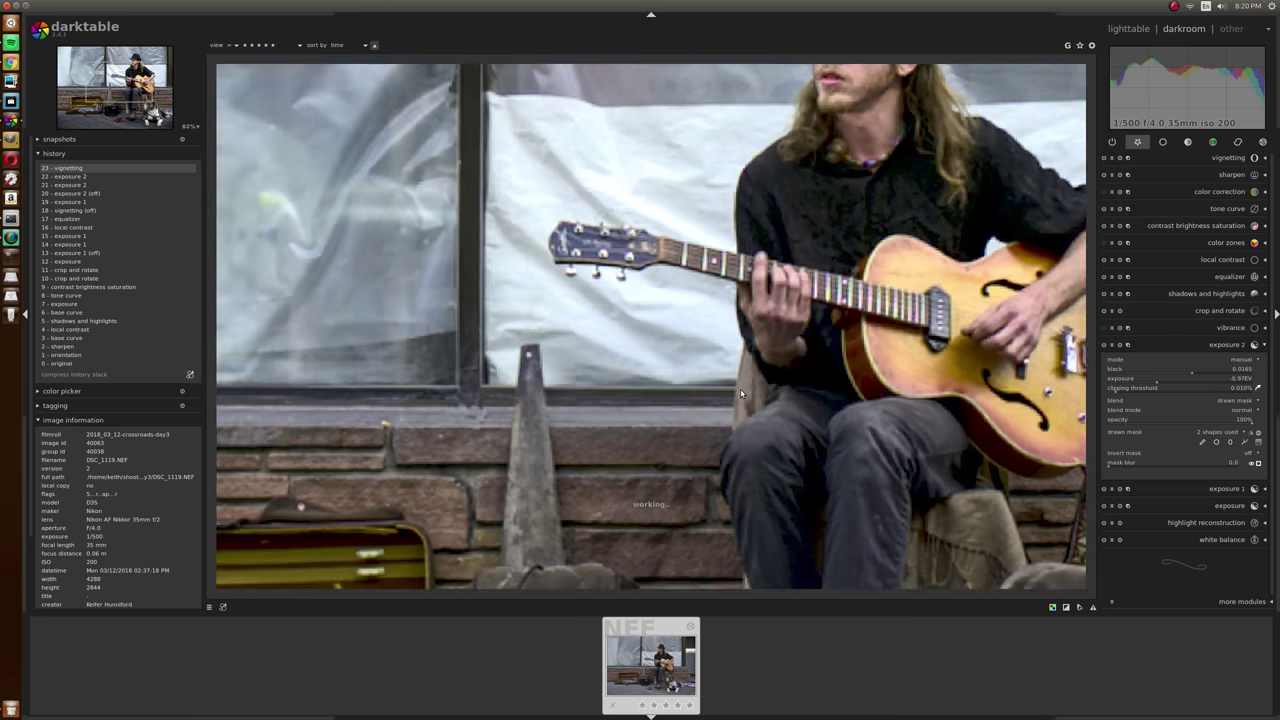
pyautogui.scroll(-1, 741, 393)
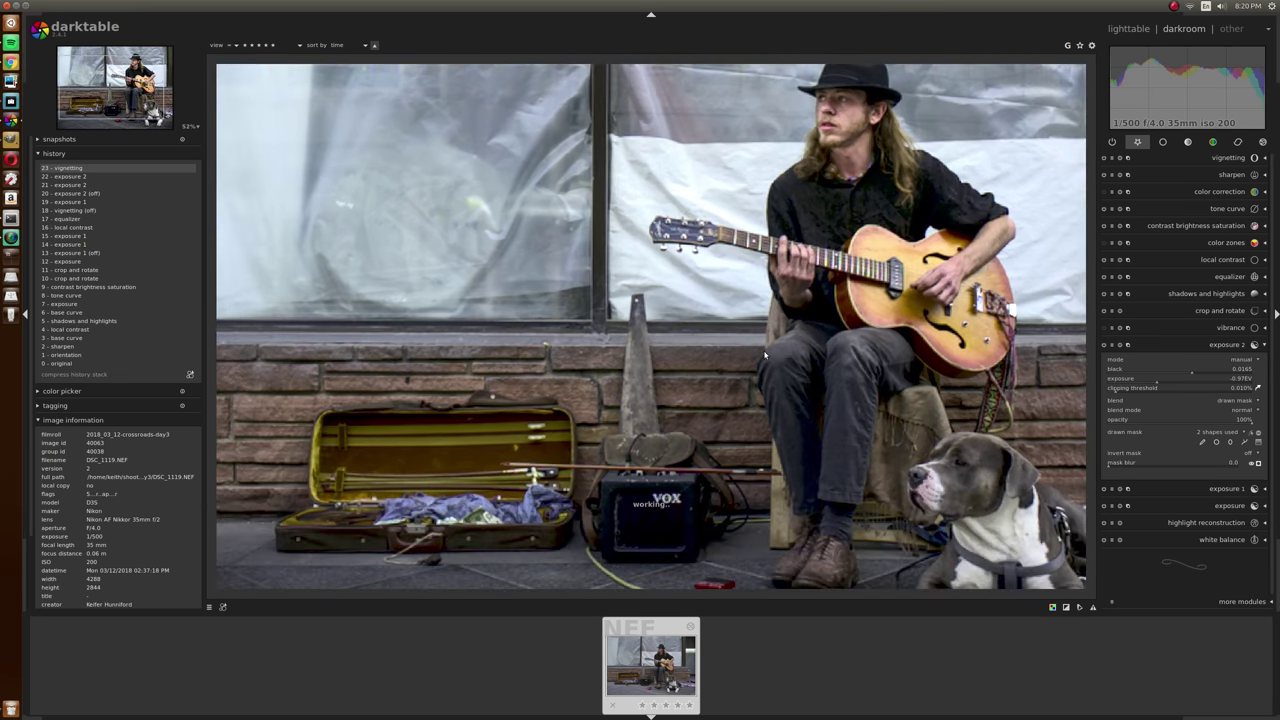
pyautogui.scroll(-1, 779, 400)
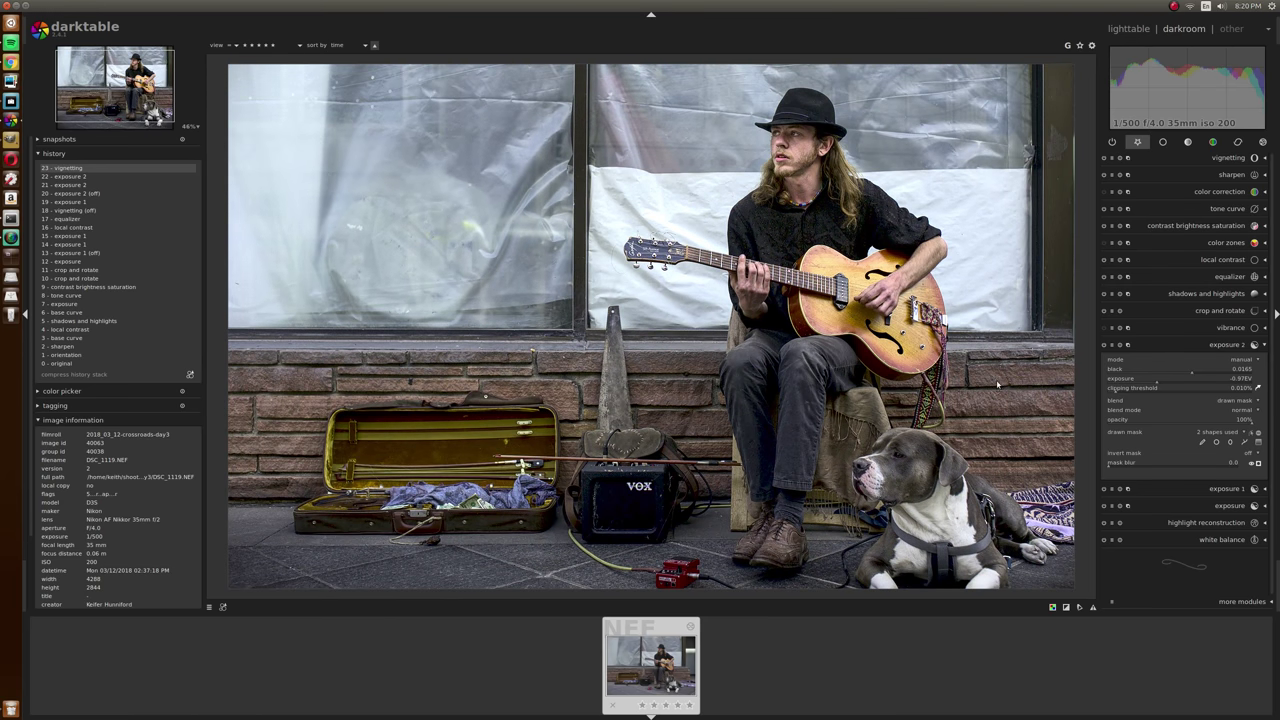
# Raise the color zones saturation curve at the red-orange zone and slightly at magenta
pyautogui.click(1220, 242)
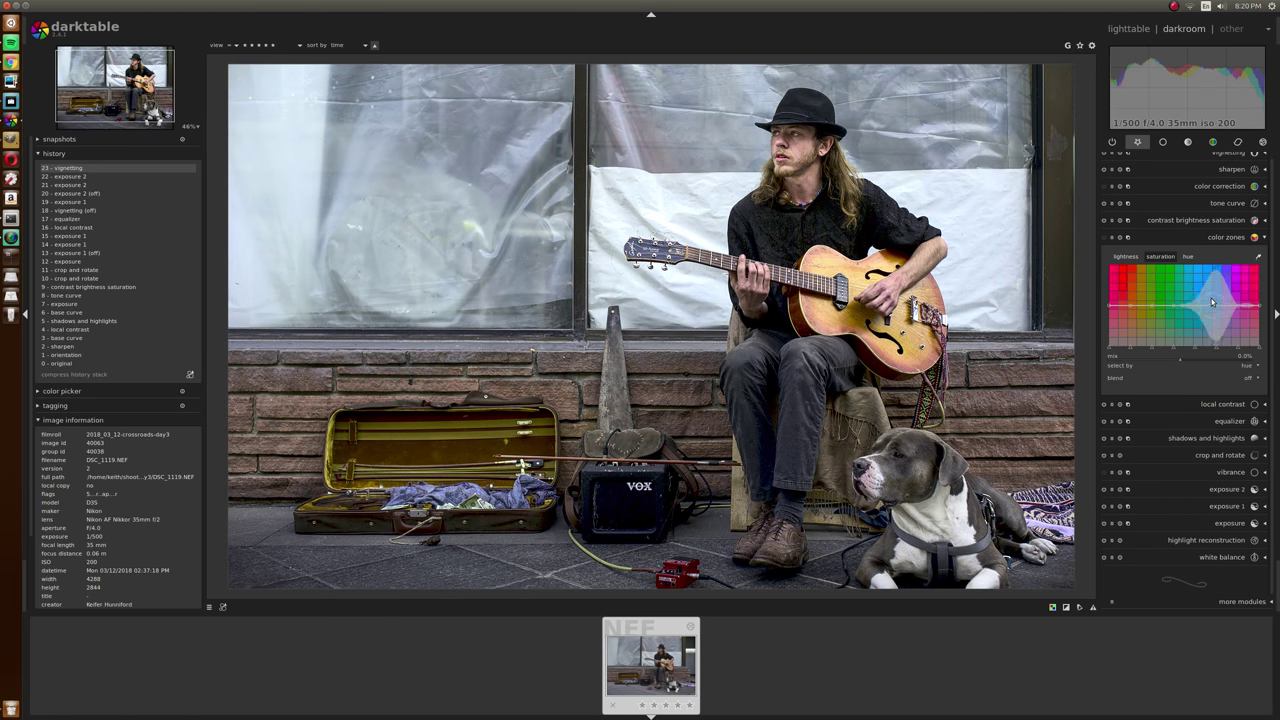
pyautogui.moveTo(1247, 307); pyautogui.dragTo(1241, 289)
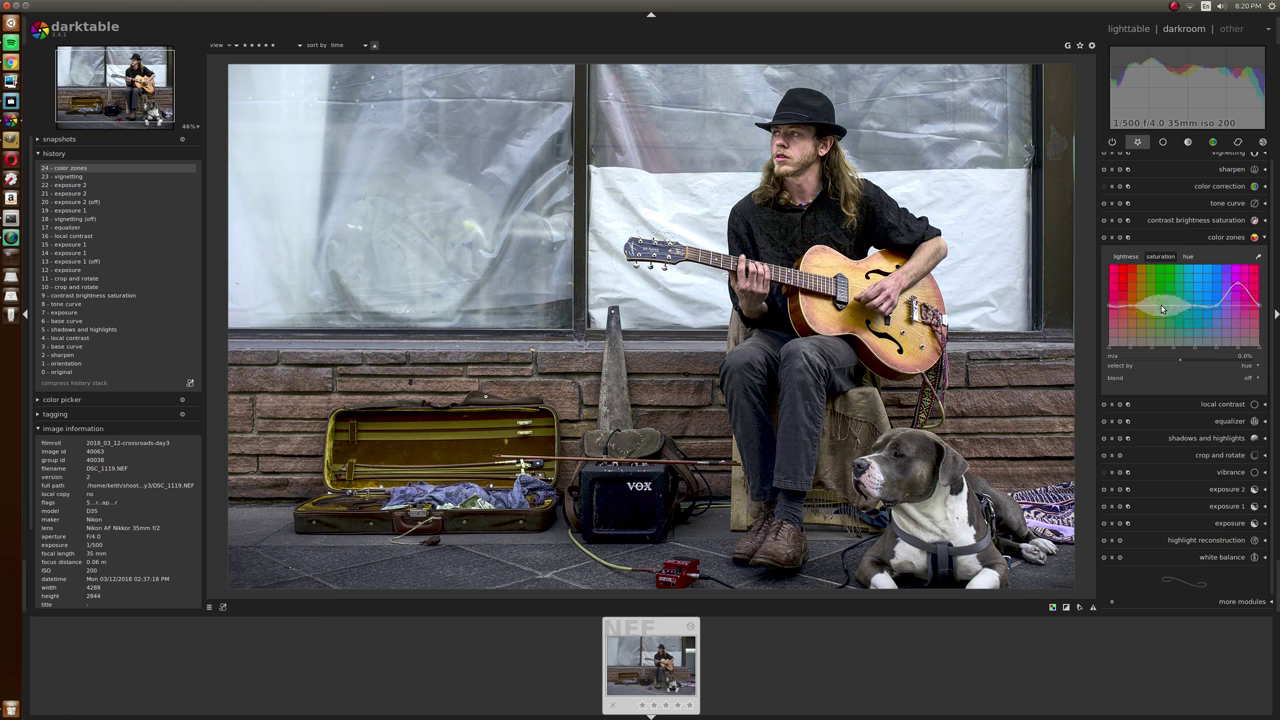
pyautogui.moveTo(1128, 304); pyautogui.dragTo(1126, 283)
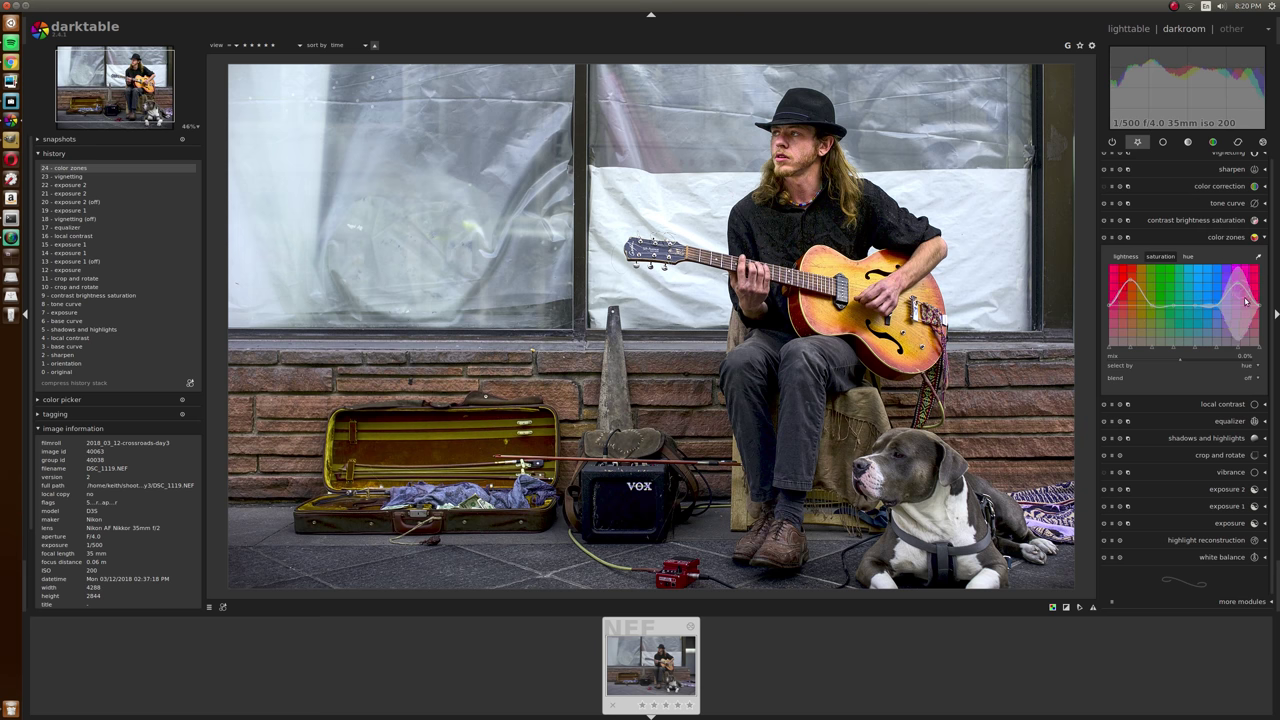
pyautogui.moveTo(1240, 290); pyautogui.dragTo(1237, 302)
pyautogui.moveTo(1141, 294)
pyautogui.mouseDown()
pyautogui.moveTo(1138, 284)
pyautogui.moveTo(1152, 300)
pyautogui.mouseUp()
pyautogui.scroll(3, 1143, 302)
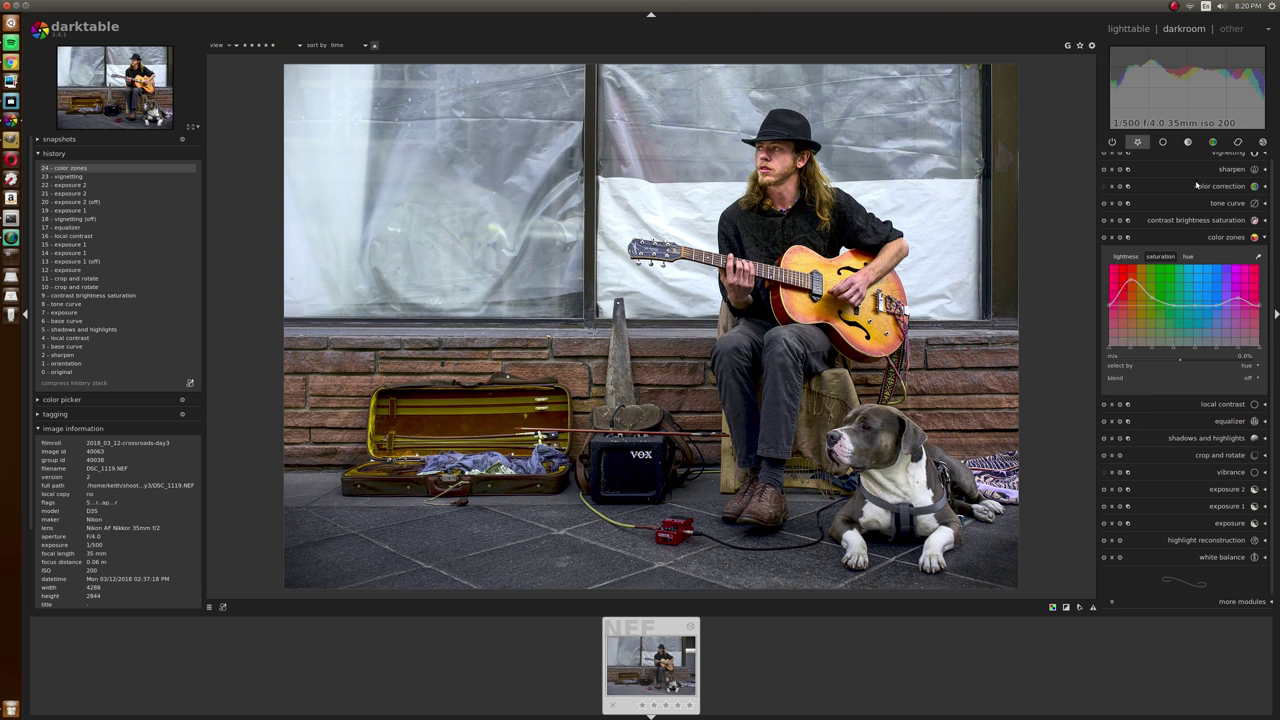
# Stretch the vignette into a wide ellipse, move it down-right, and set saturation to 0.212
pyautogui.click(1224, 157)
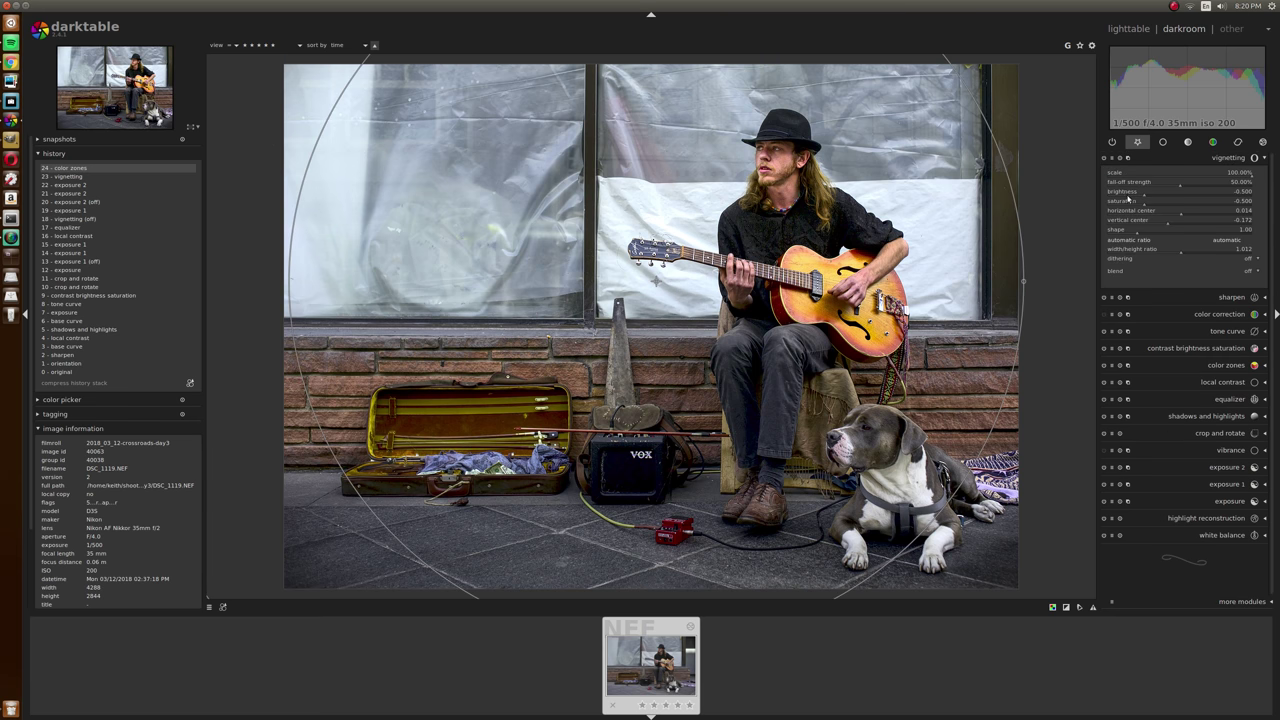
pyautogui.scroll(-1, 668, 316)
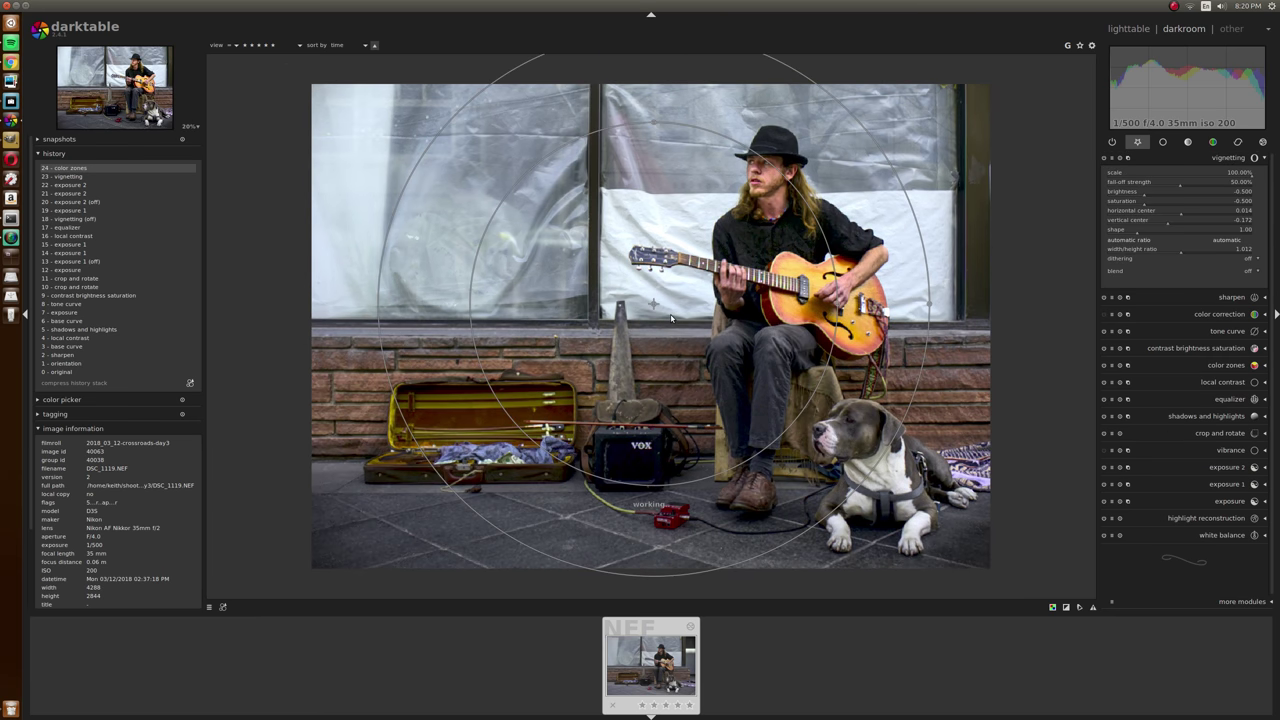
pyautogui.scroll(-1, 672, 290)
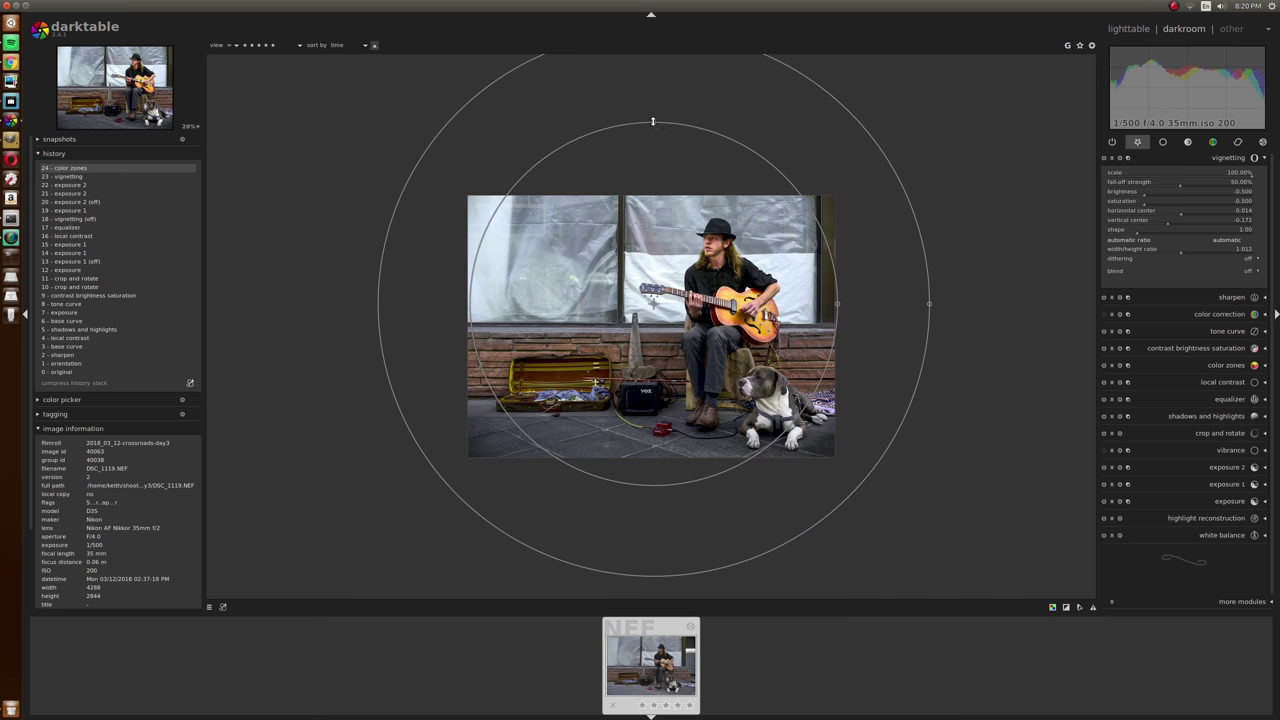
pyautogui.moveTo(652, 122); pyautogui.dragTo(652, 153)
pyautogui.moveTo(652, 302); pyautogui.dragTo(675, 337)
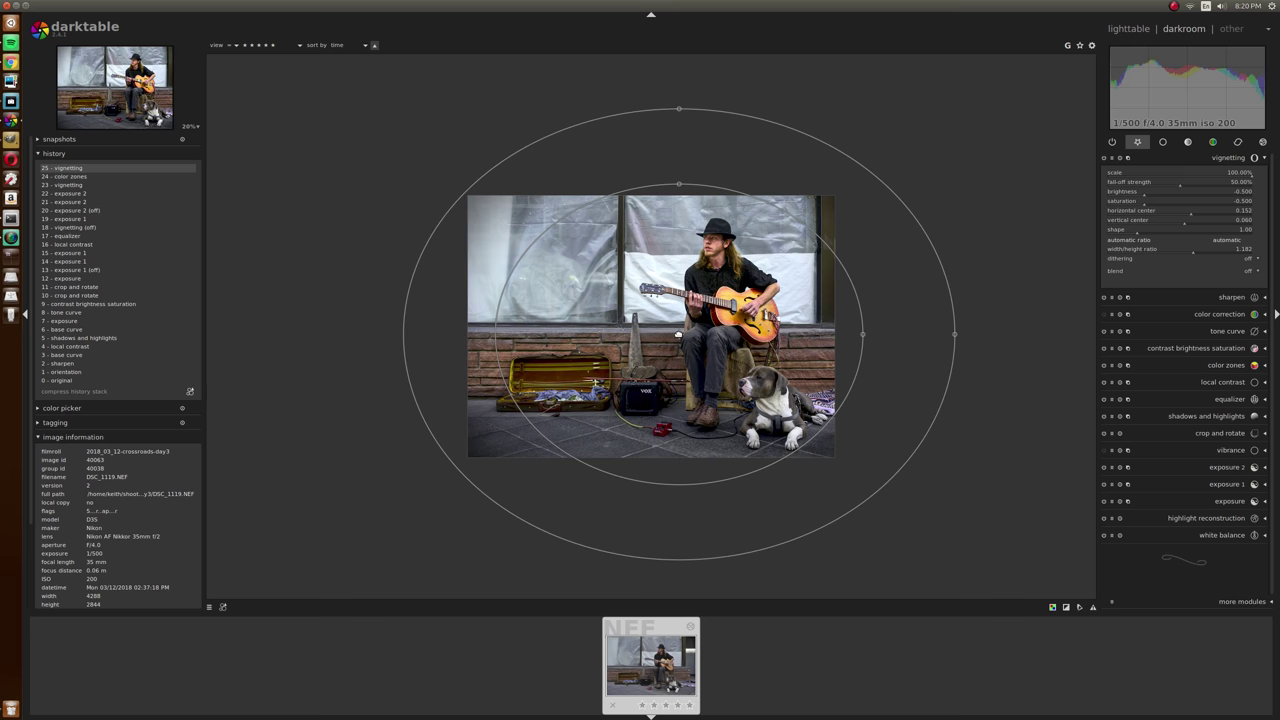
pyautogui.click(1189, 204)
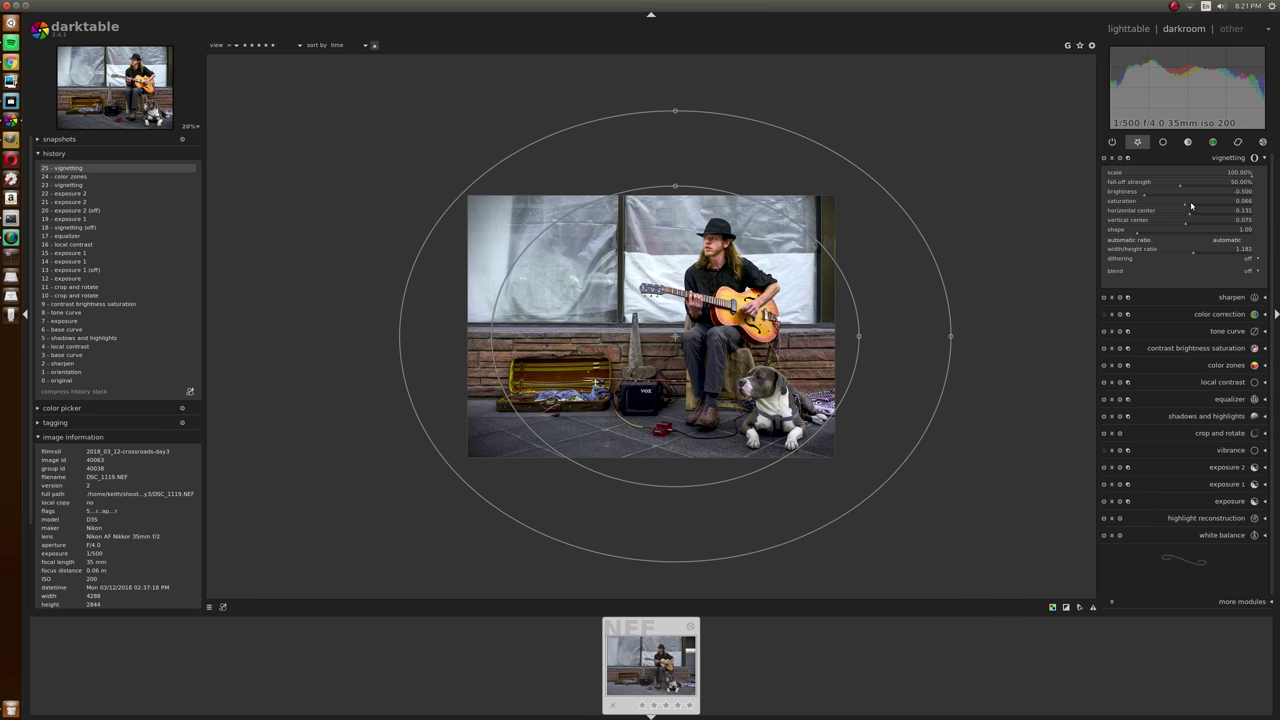
pyautogui.click(1192, 207)
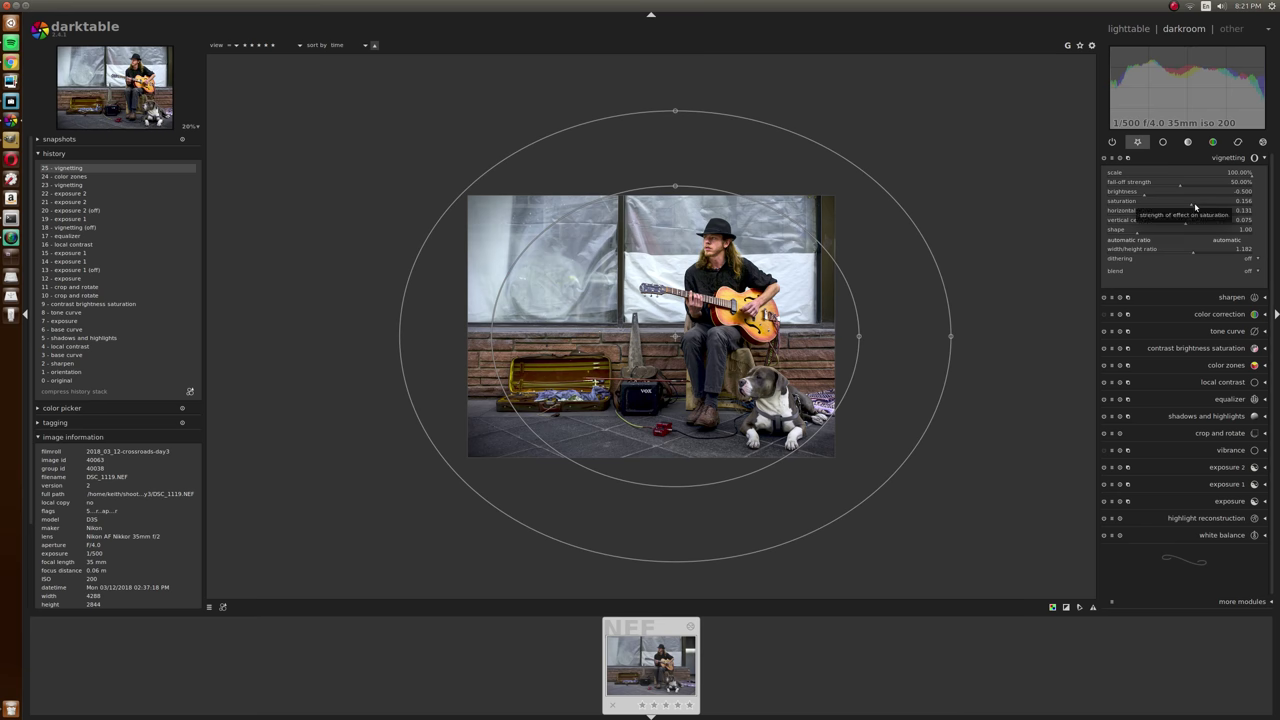
pyautogui.click(1194, 207)
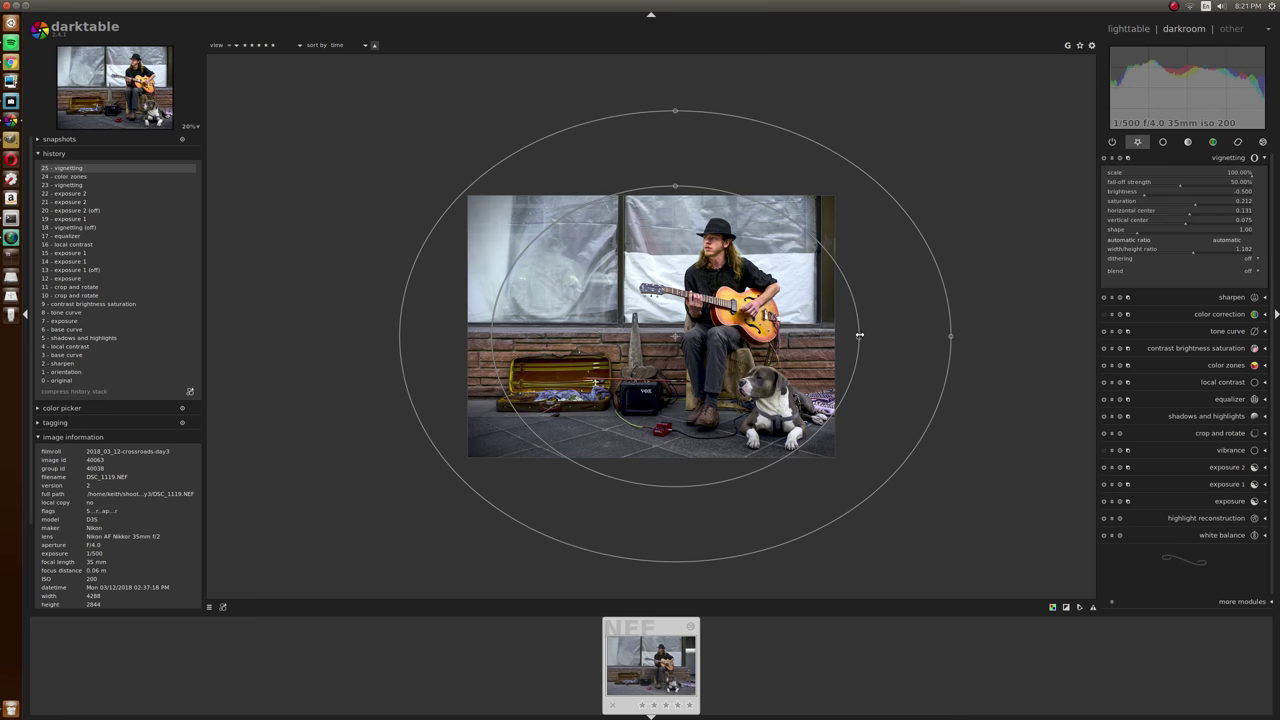
# Refine the vignette: narrow the right side, make it taller, strengthen fall-off, lower the centre
pyautogui.moveTo(857, 334); pyautogui.dragTo(831, 334)
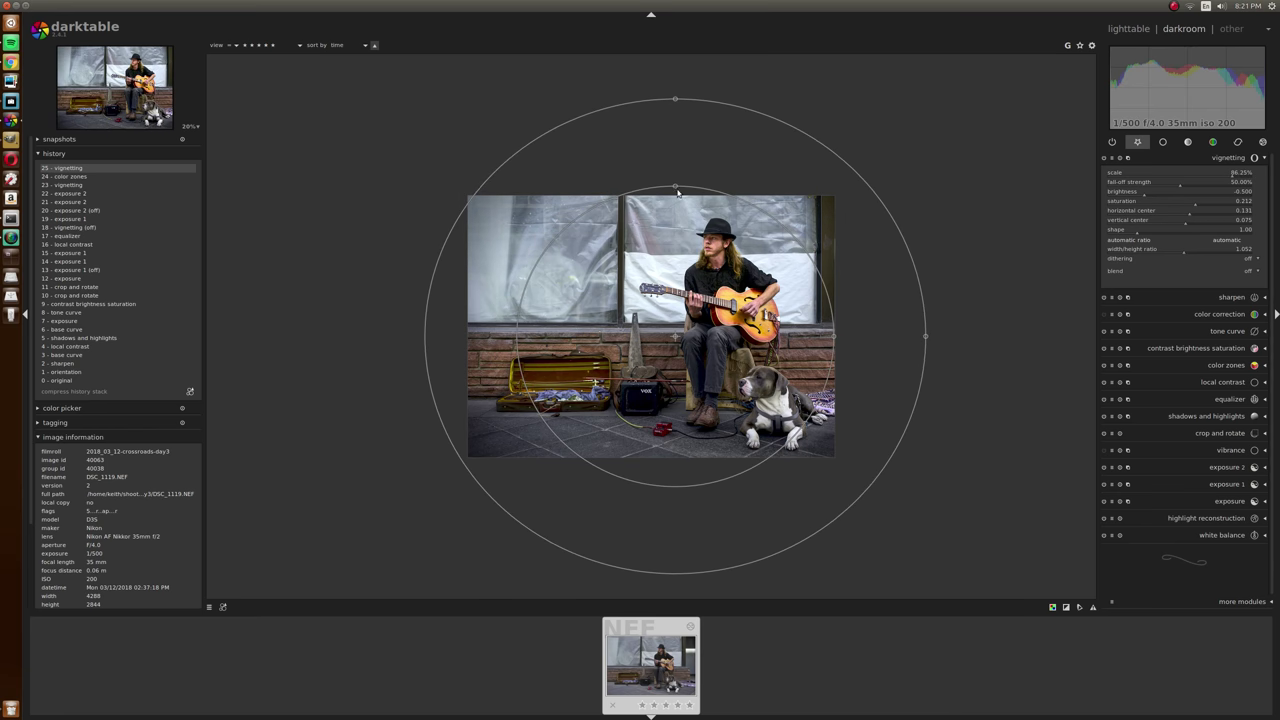
pyautogui.moveTo(675, 186); pyautogui.dragTo(675, 170)
pyautogui.moveTo(921, 336); pyautogui.dragTo(930, 336)
pyautogui.moveTo(680, 342); pyautogui.dragTo(678, 348)
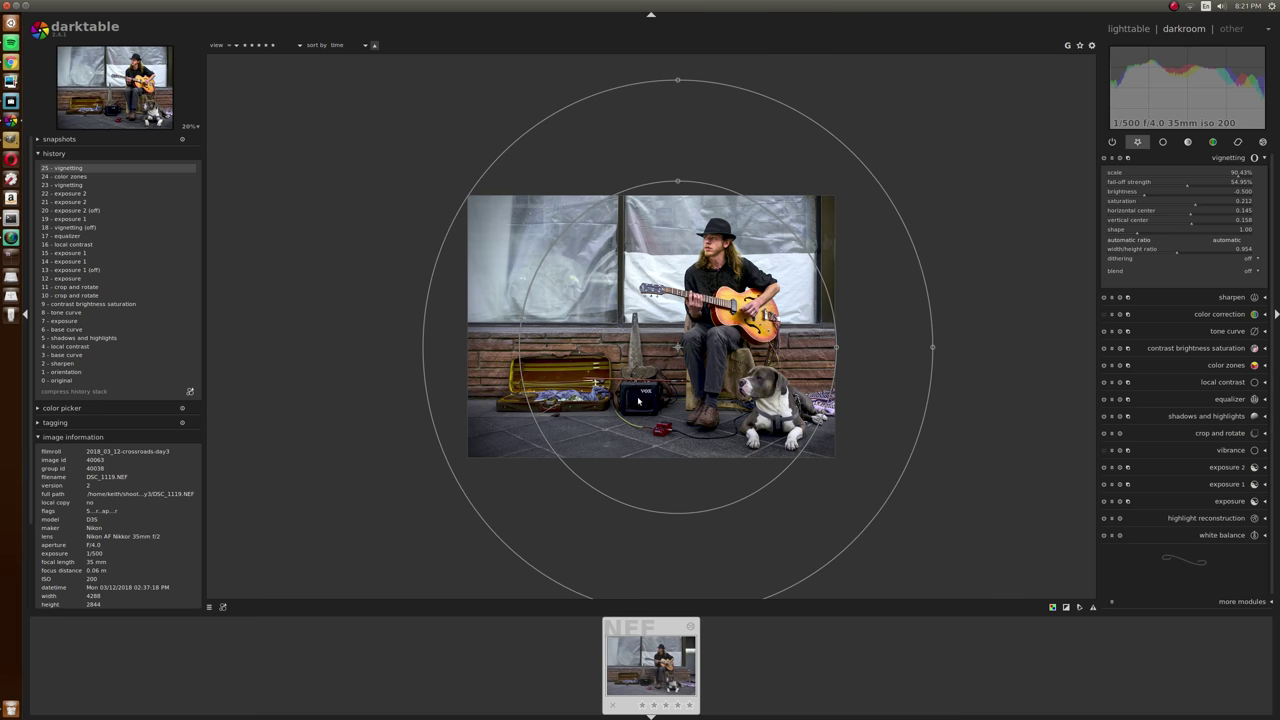
pyautogui.click(1232, 160)
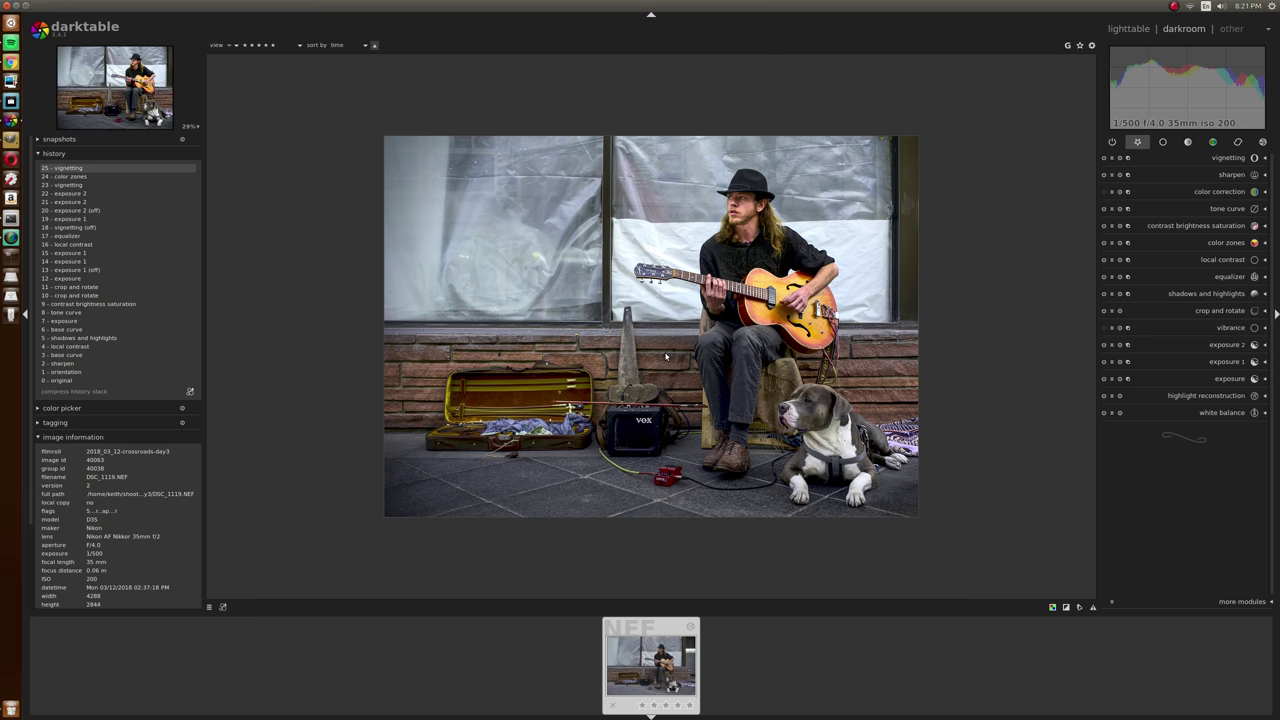
# Set shadows and highlights to shadows 40.63 and highlights -29.75
pyautogui.click(1204, 294)
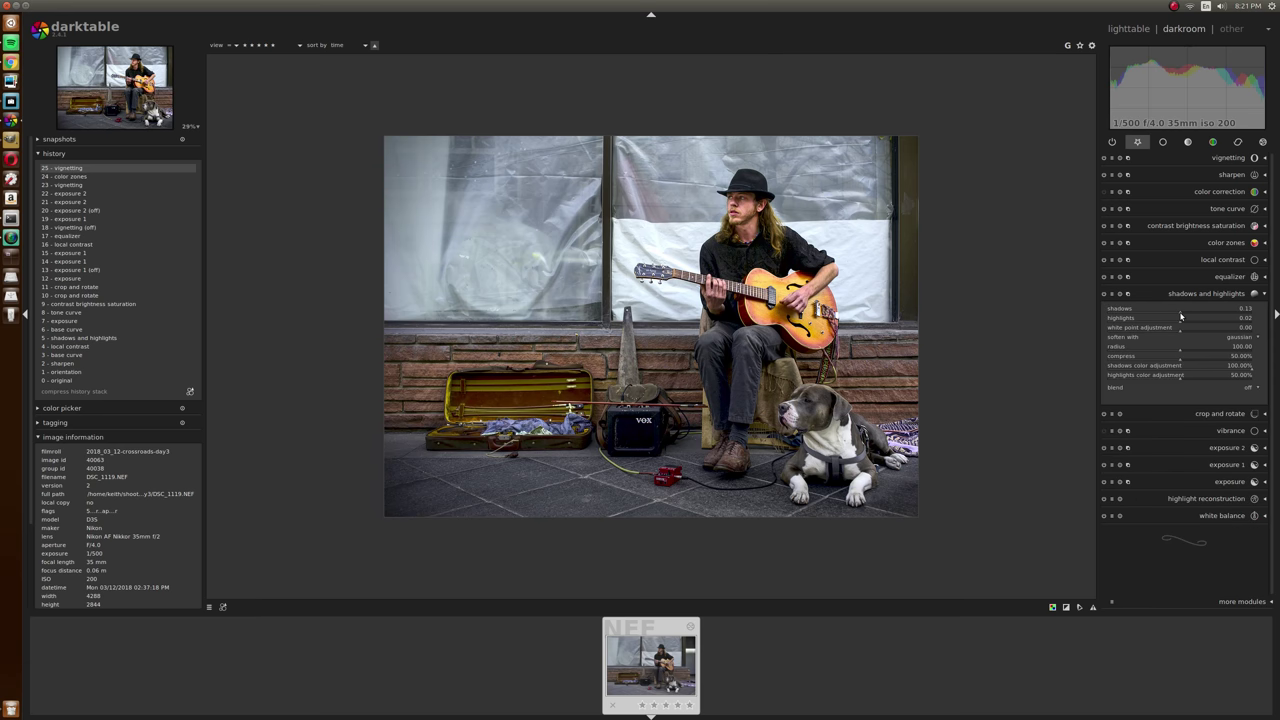
pyautogui.click(1184, 311)
pyautogui.moveTo(1206, 316); pyautogui.dragTo(1160, 323)
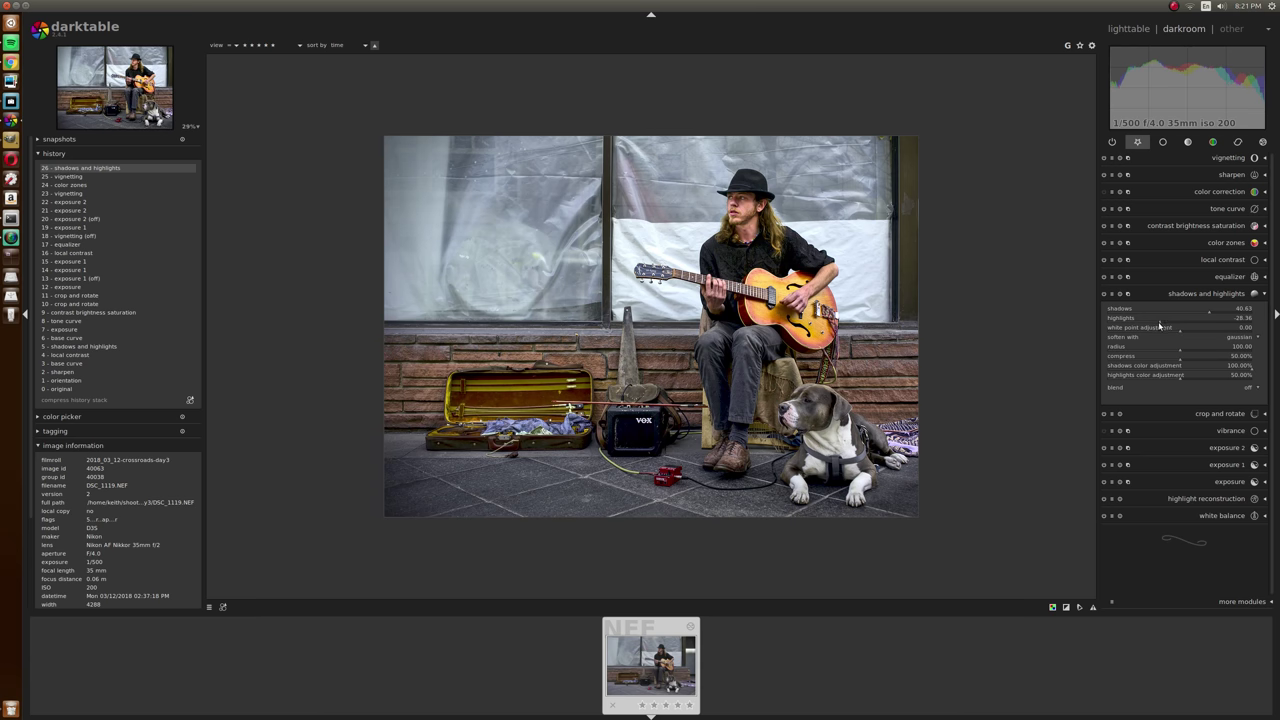
pyautogui.click(1158, 324)
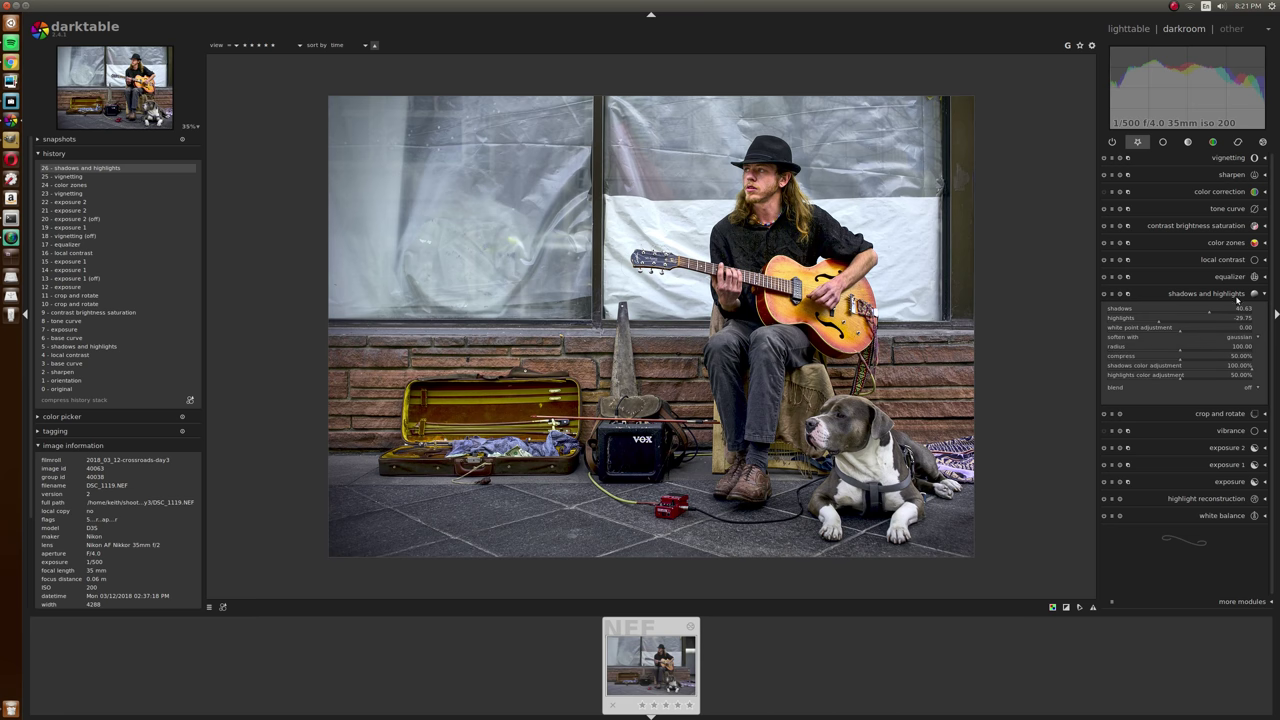
# Turn on the over/under-exposure indicator and zoom in and out to check clipping
pyautogui.click(1066, 607)
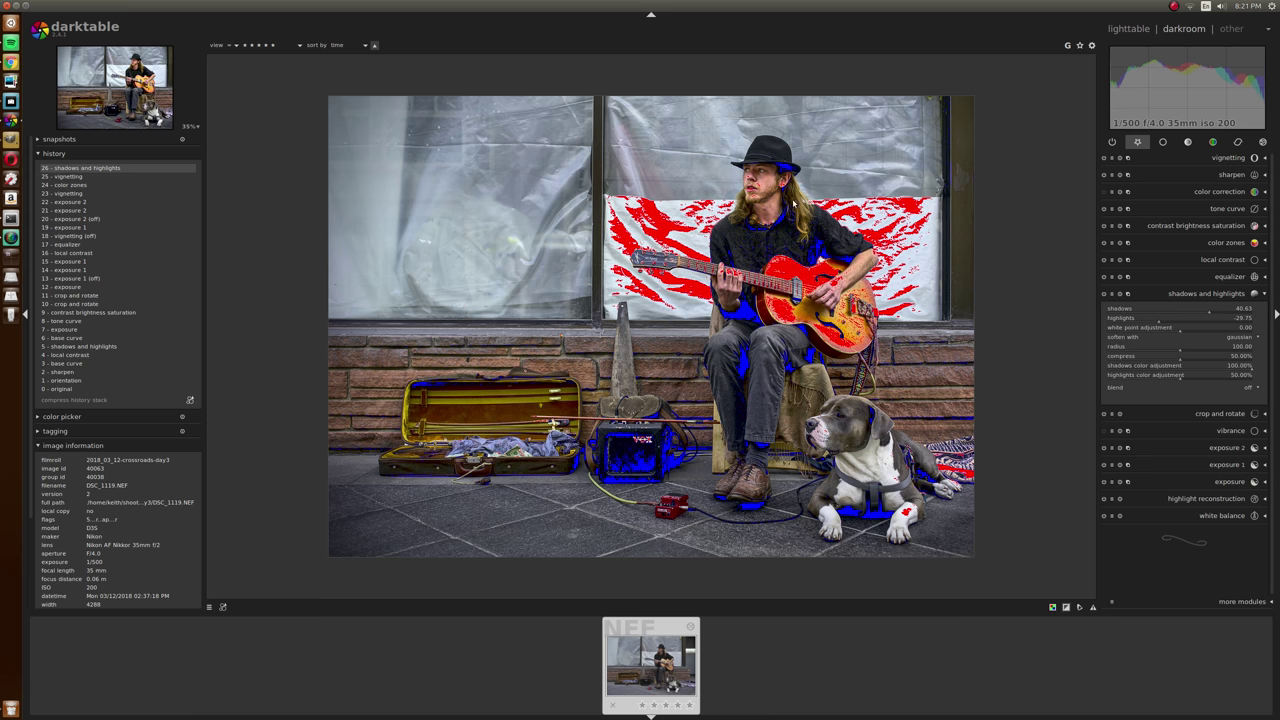
pyautogui.scroll(3, 817, 309)
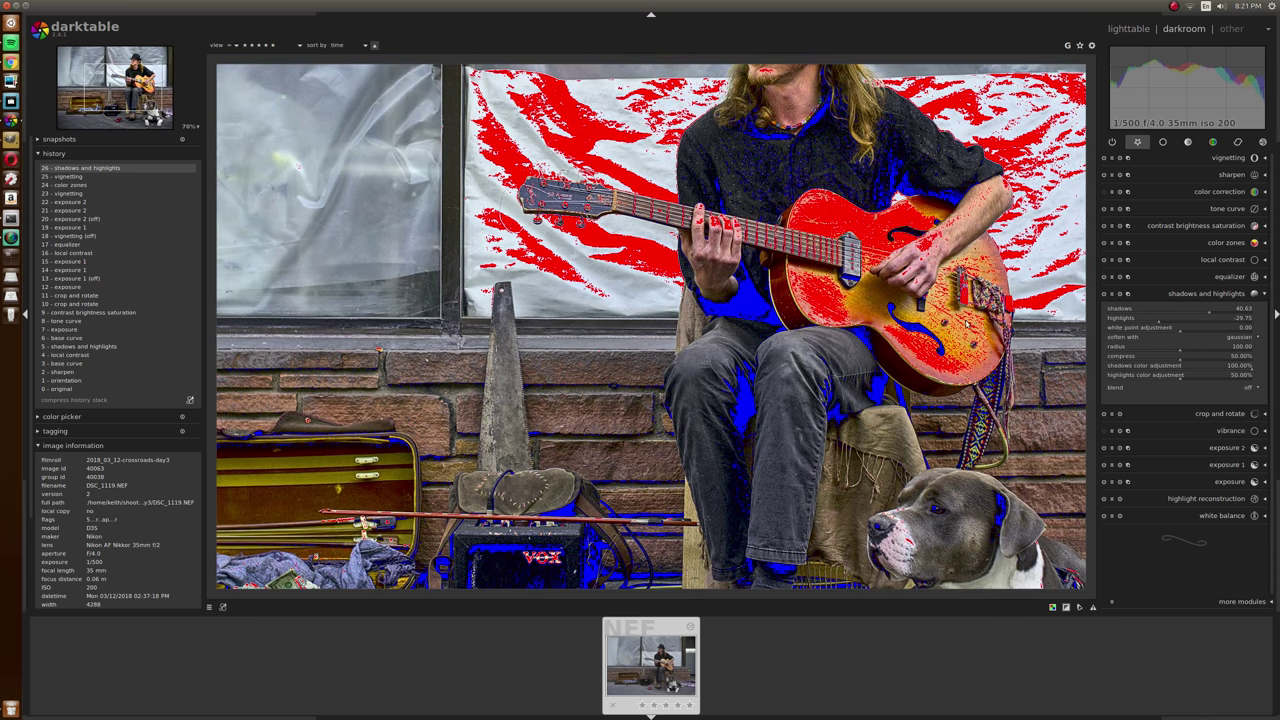
pyautogui.scroll(-2, 887, 288)
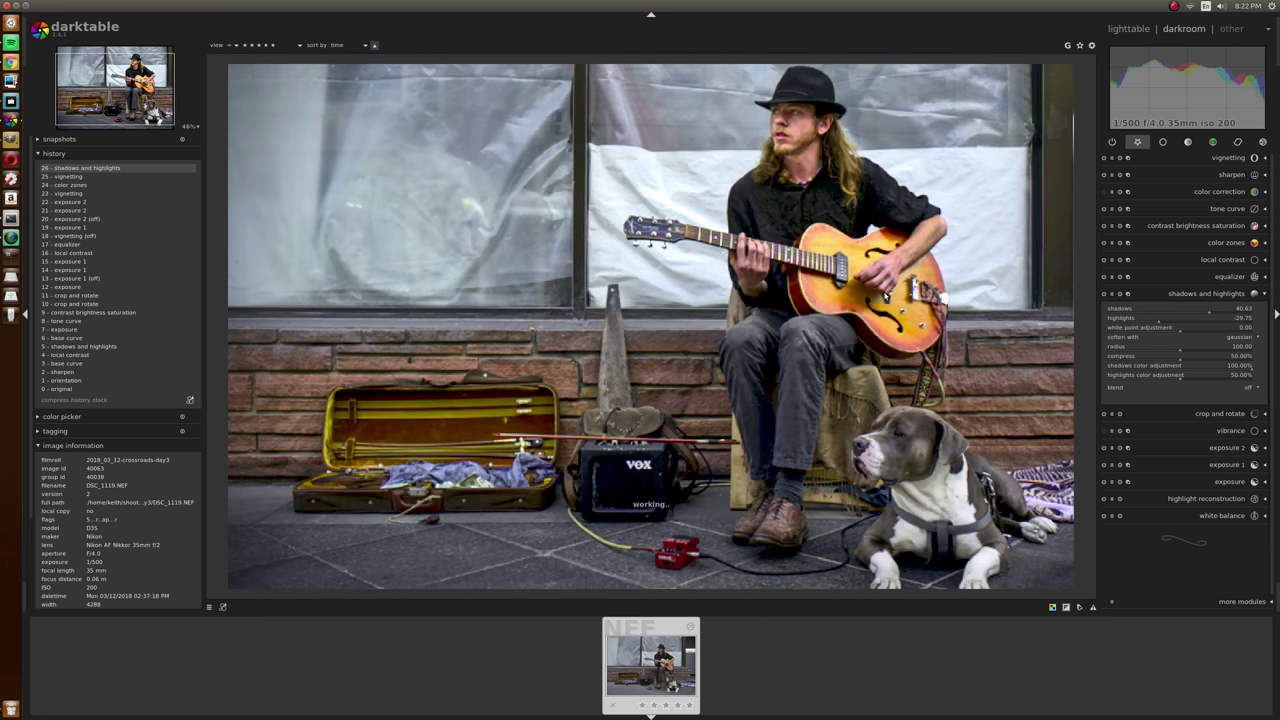
pyautogui.scroll(-1, 884, 296)
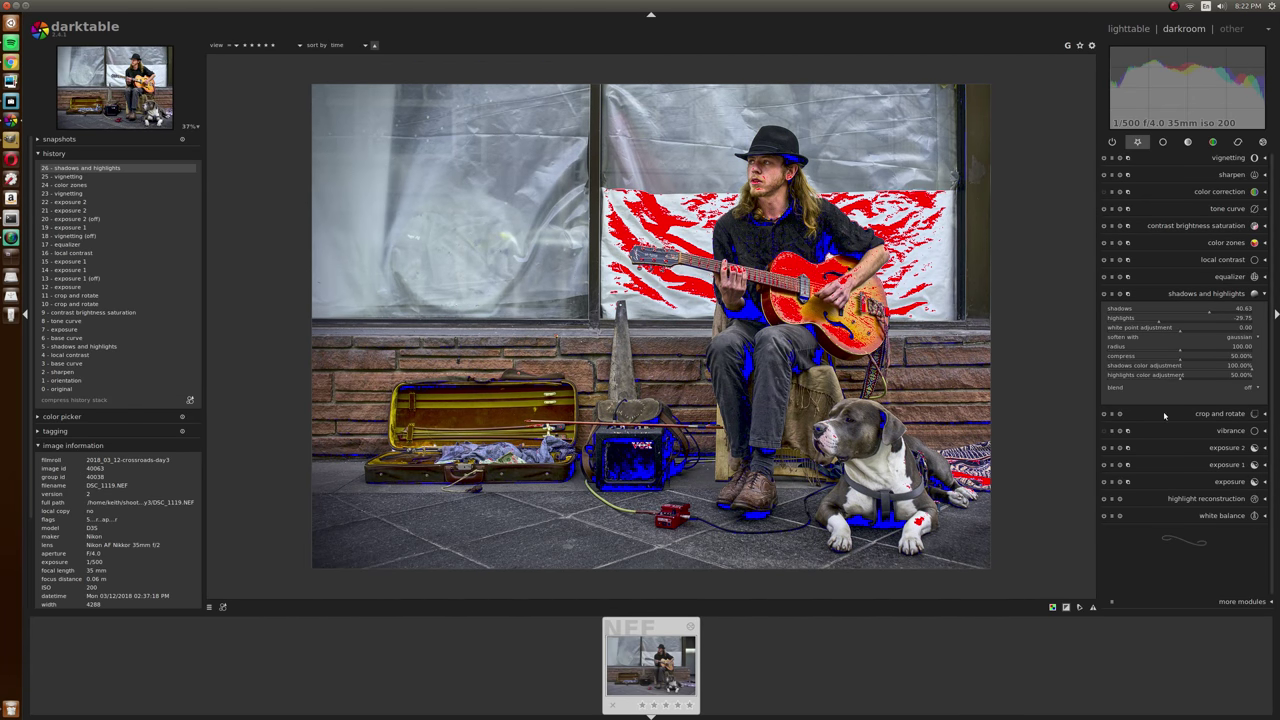
# Hide the exposure warning and try local contrast detail values from 96% up to 347%
pyautogui.click(1055, 607)
pyautogui.click(1206, 262)
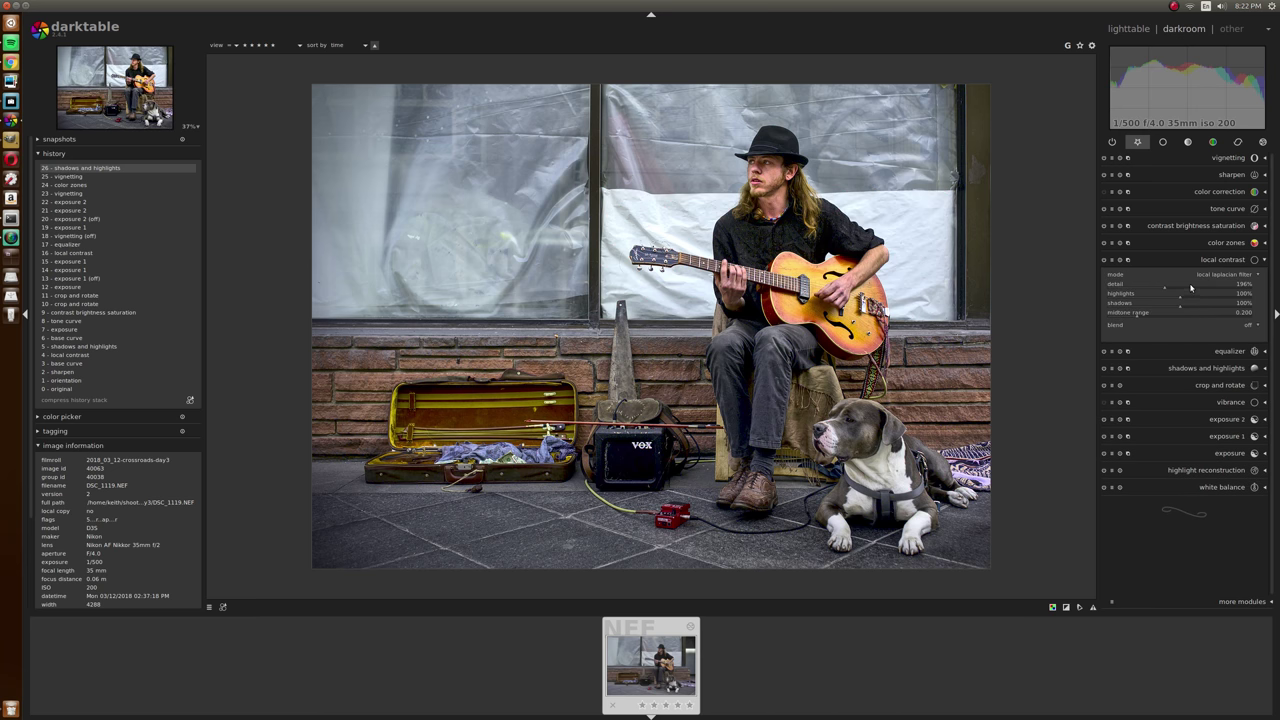
pyautogui.scroll(-2, 1191, 288)
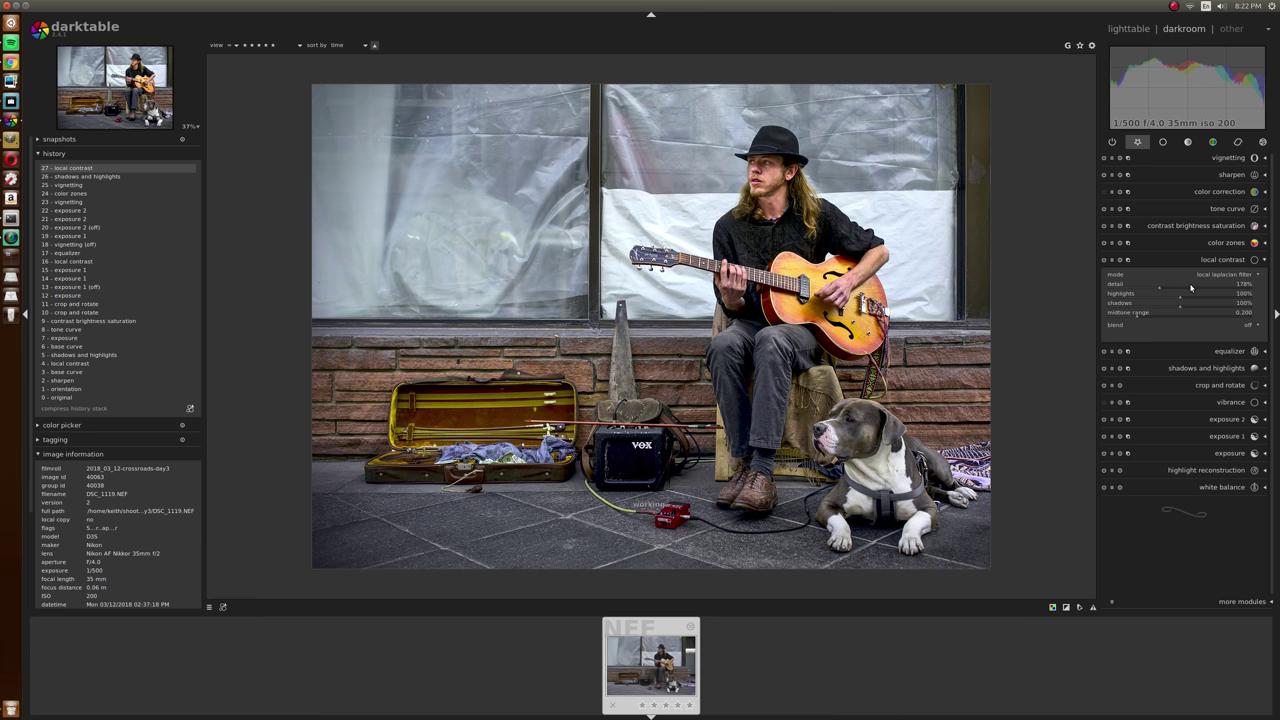
pyautogui.scroll(-5, 1191, 288)
pyautogui.moveTo(1157, 290); pyautogui.dragTo(1136, 290)
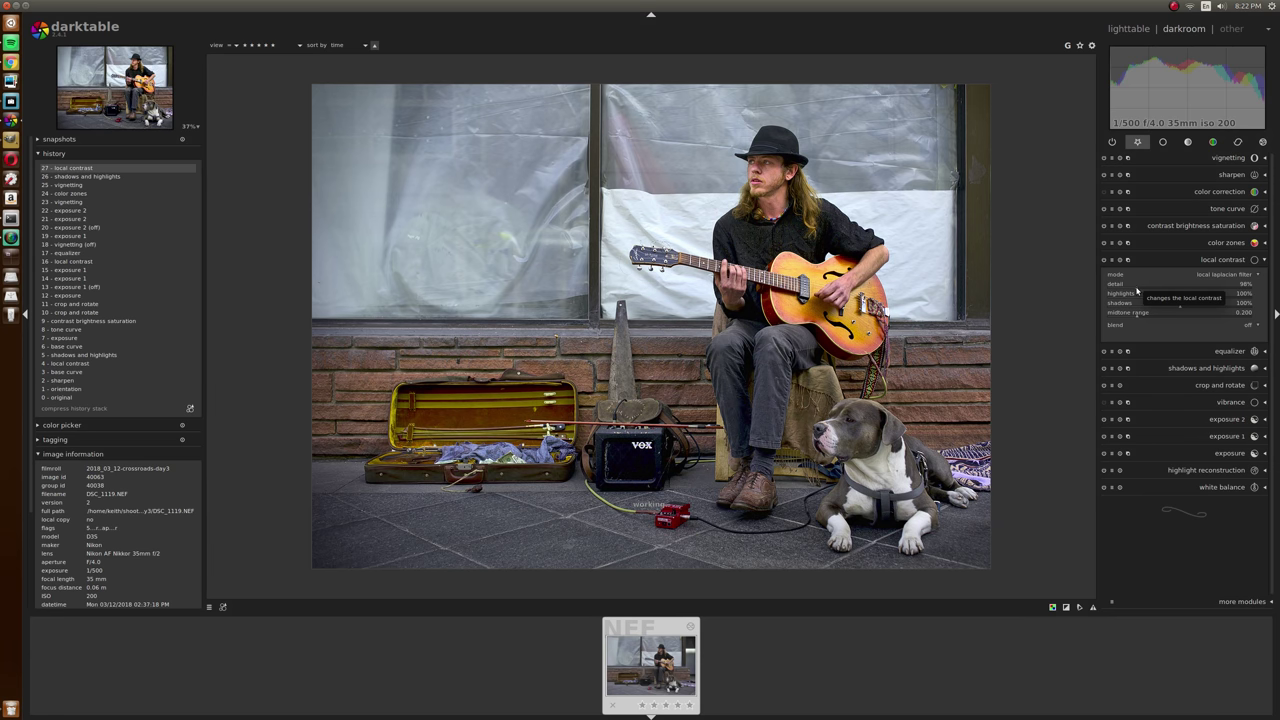
pyautogui.moveTo(1138, 290); pyautogui.dragTo(1156, 291)
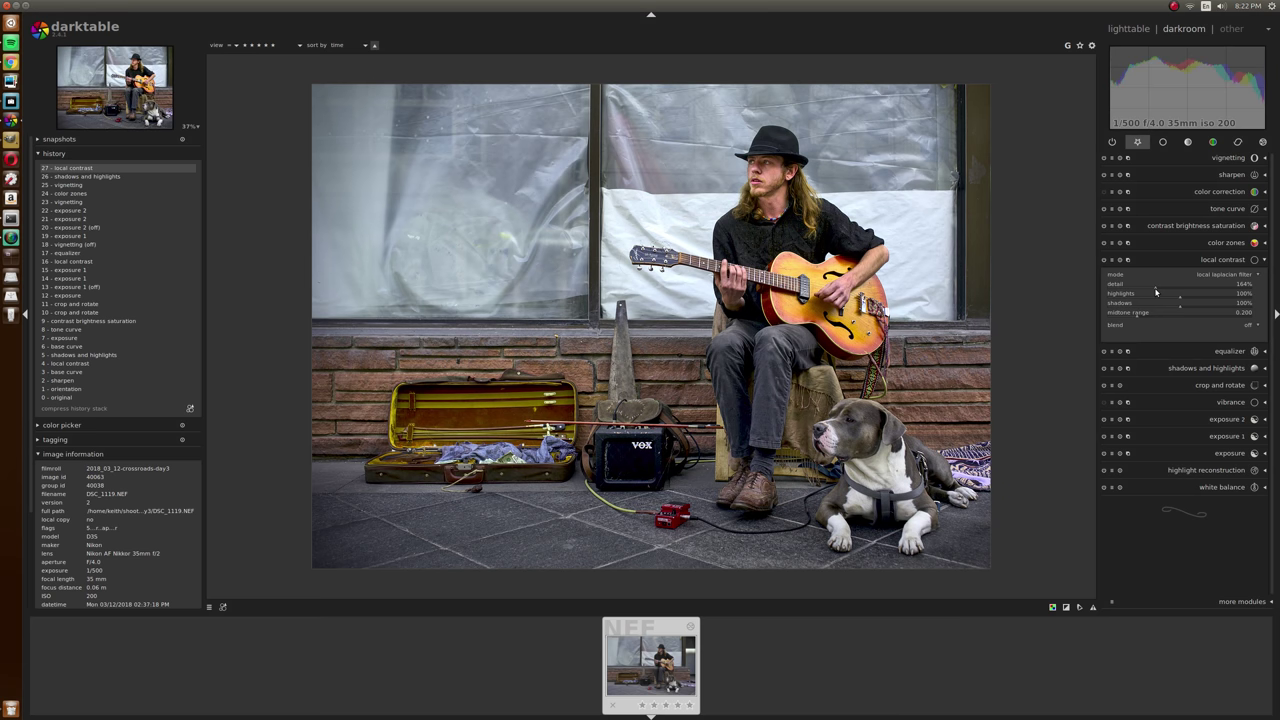
pyautogui.moveTo(1157, 291); pyautogui.dragTo(1162, 290)
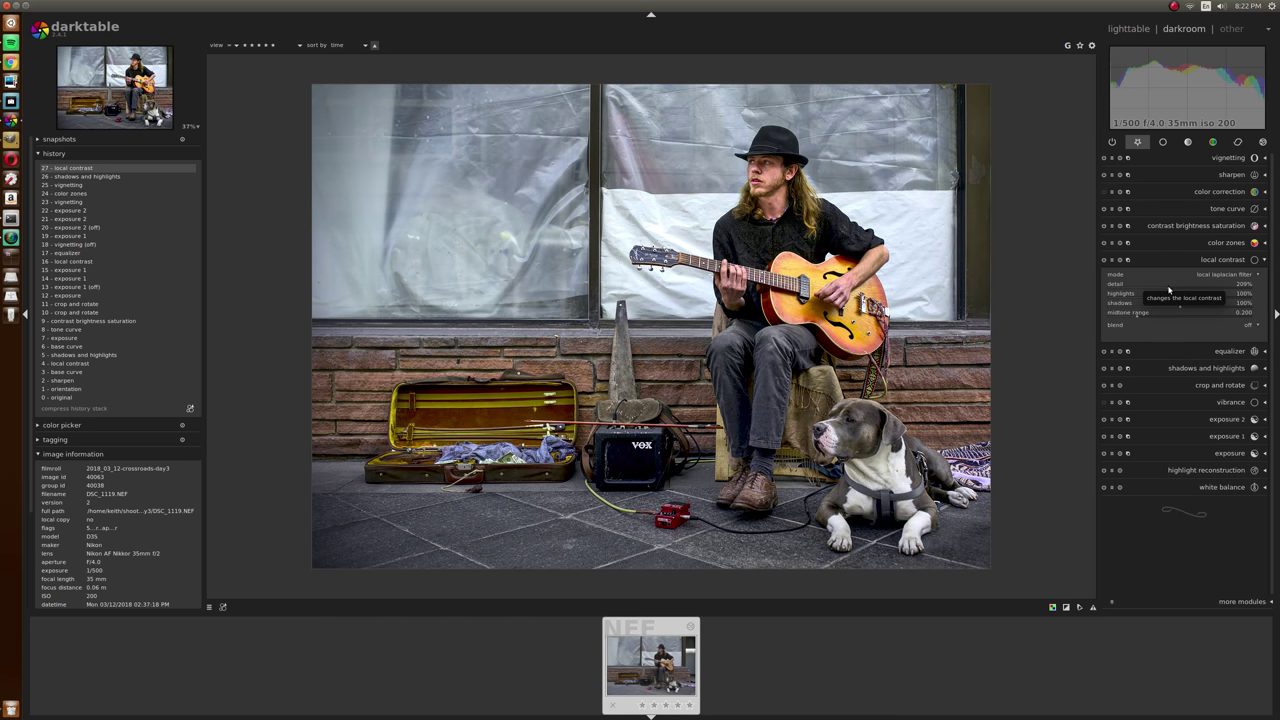
pyautogui.moveTo(1168, 290); pyautogui.dragTo(1208, 288)
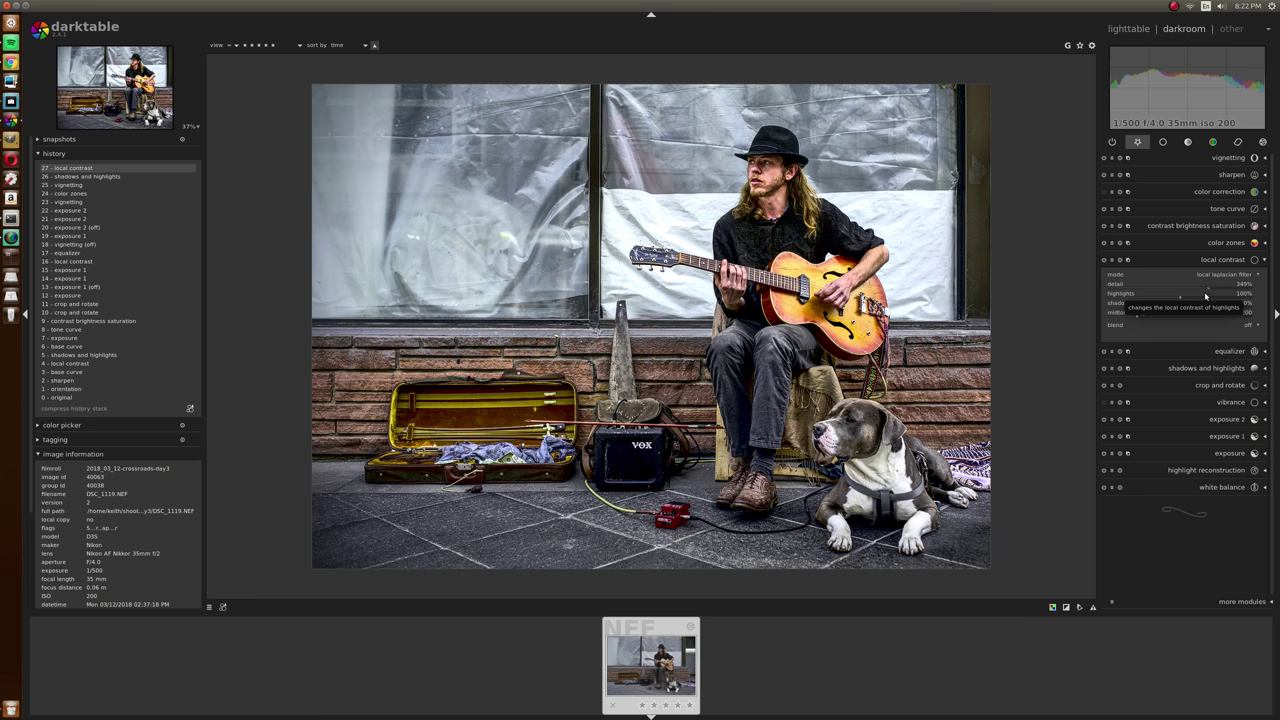
# Settle local contrast detail at about 165%, comparing with the module toggled off and on
pyautogui.moveTo(1208, 288); pyautogui.dragTo(1188, 291)
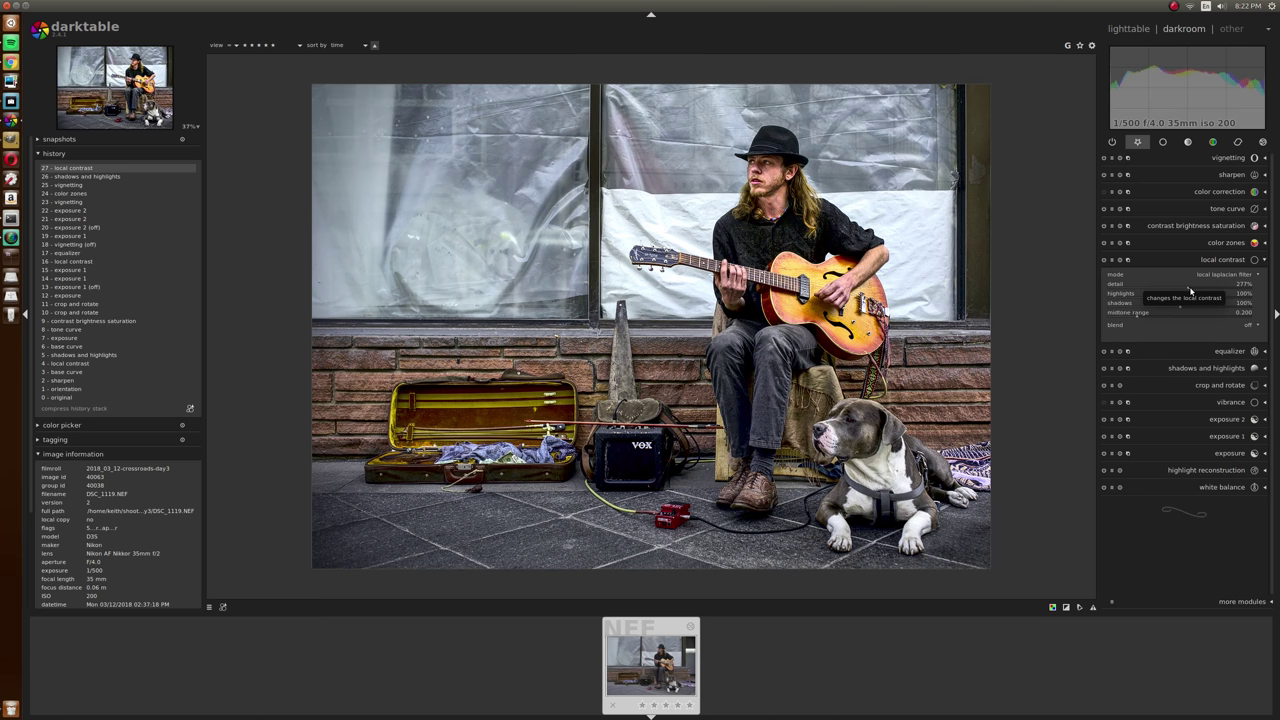
pyautogui.moveTo(1190, 290); pyautogui.dragTo(1181, 294)
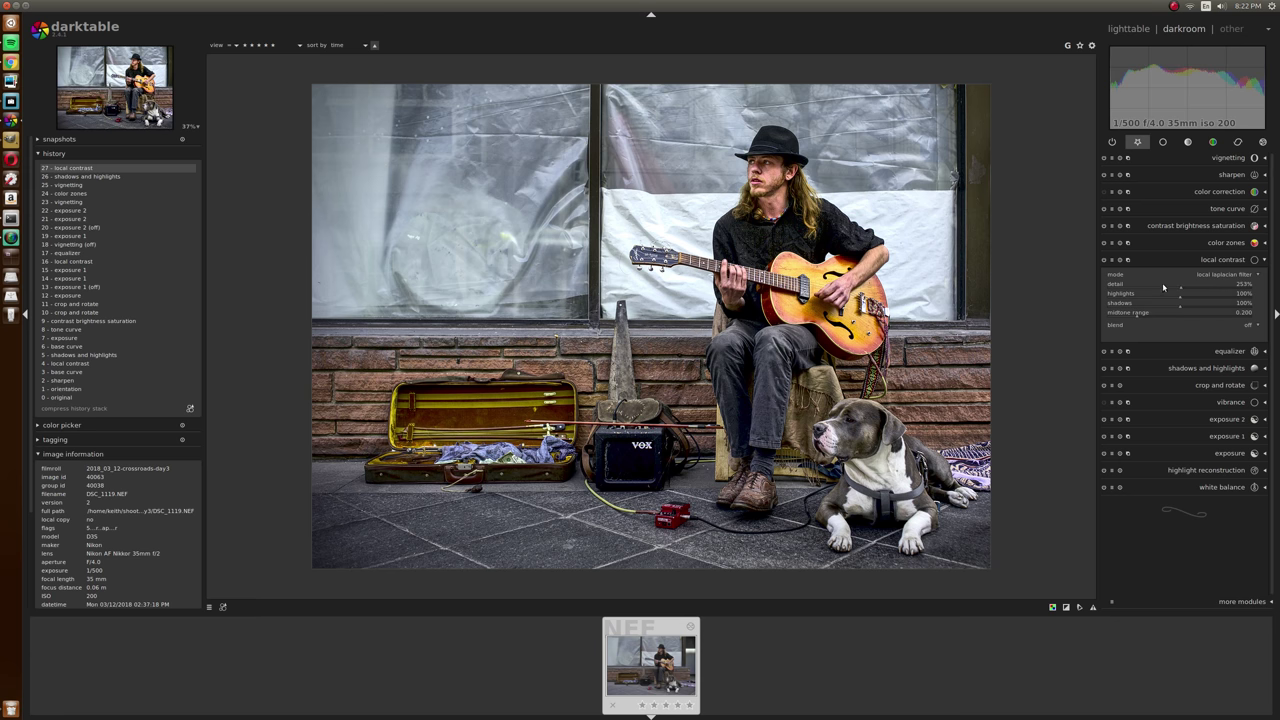
pyautogui.click(1104, 261)
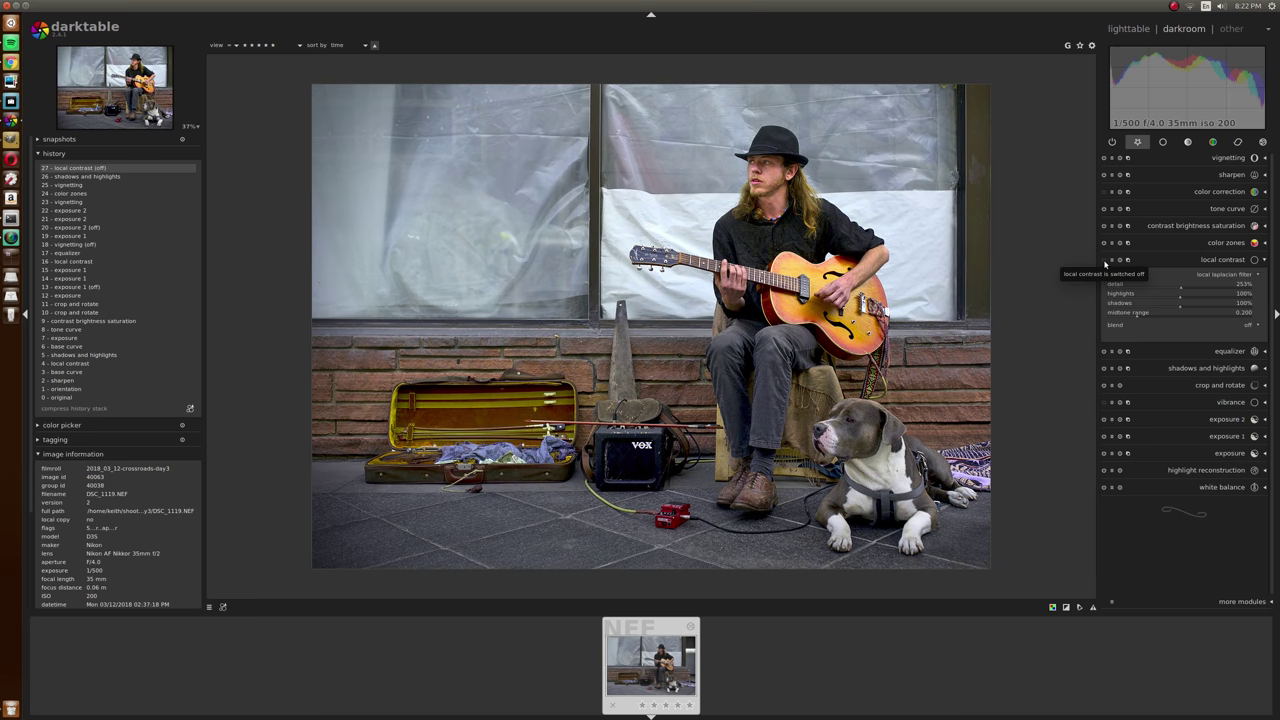
pyautogui.click(1104, 261)
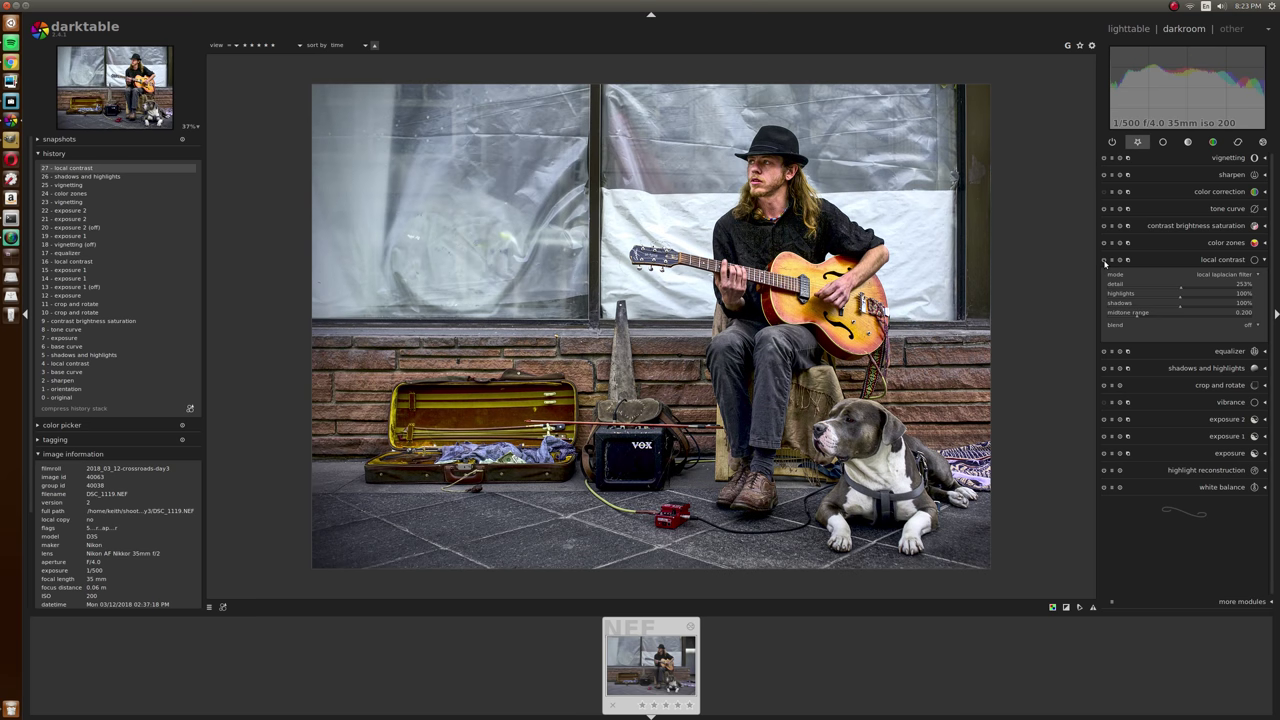
pyautogui.moveTo(1185, 292); pyautogui.dragTo(1152, 291)
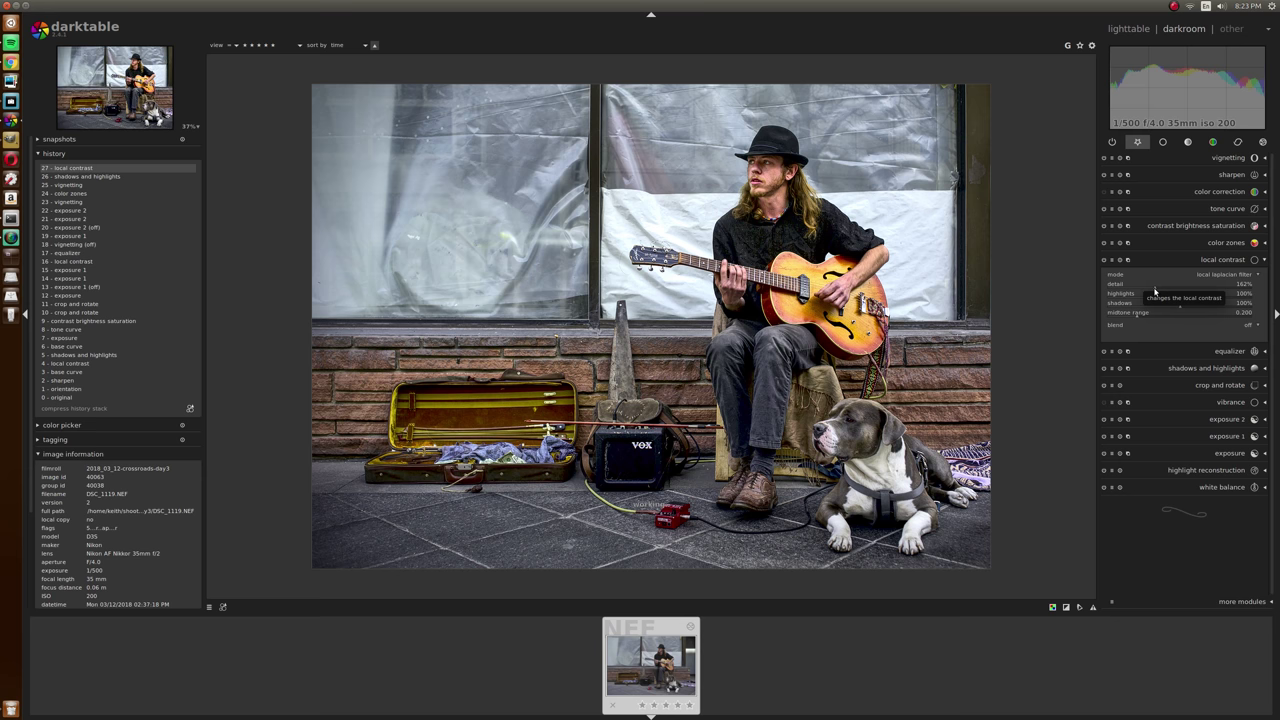
pyautogui.click(1100, 264)
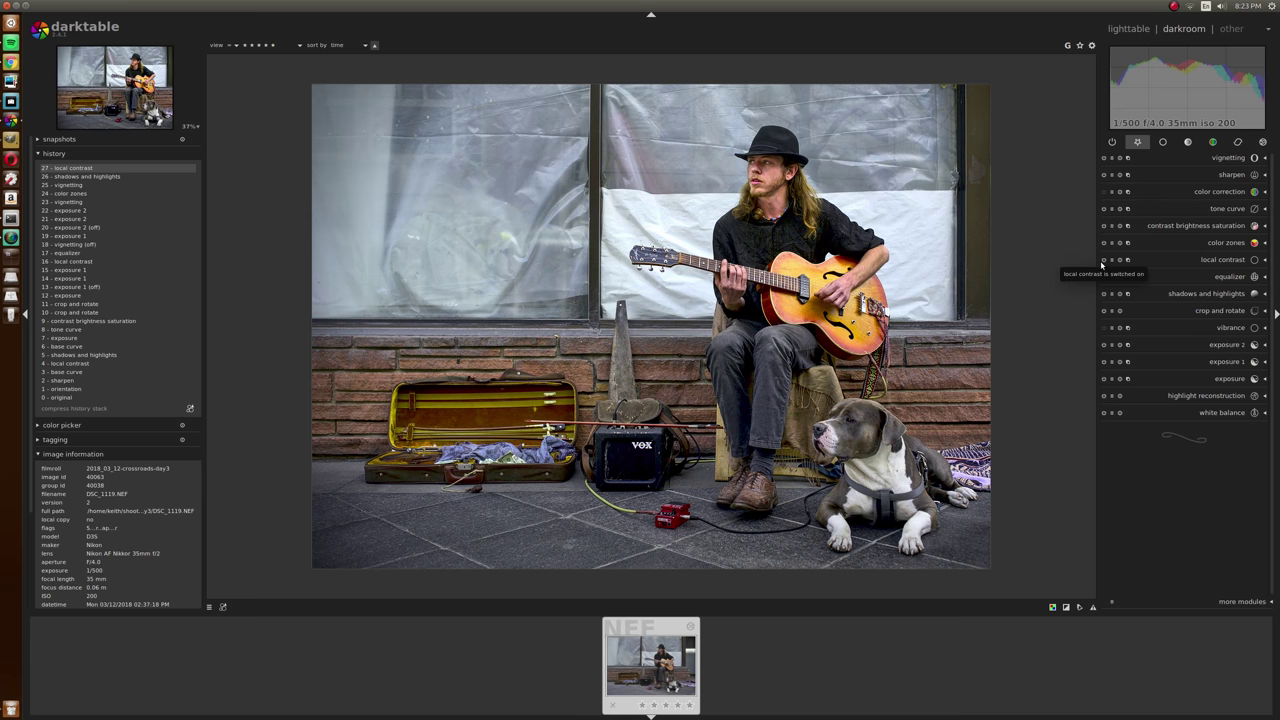
pyautogui.click(1103, 262)
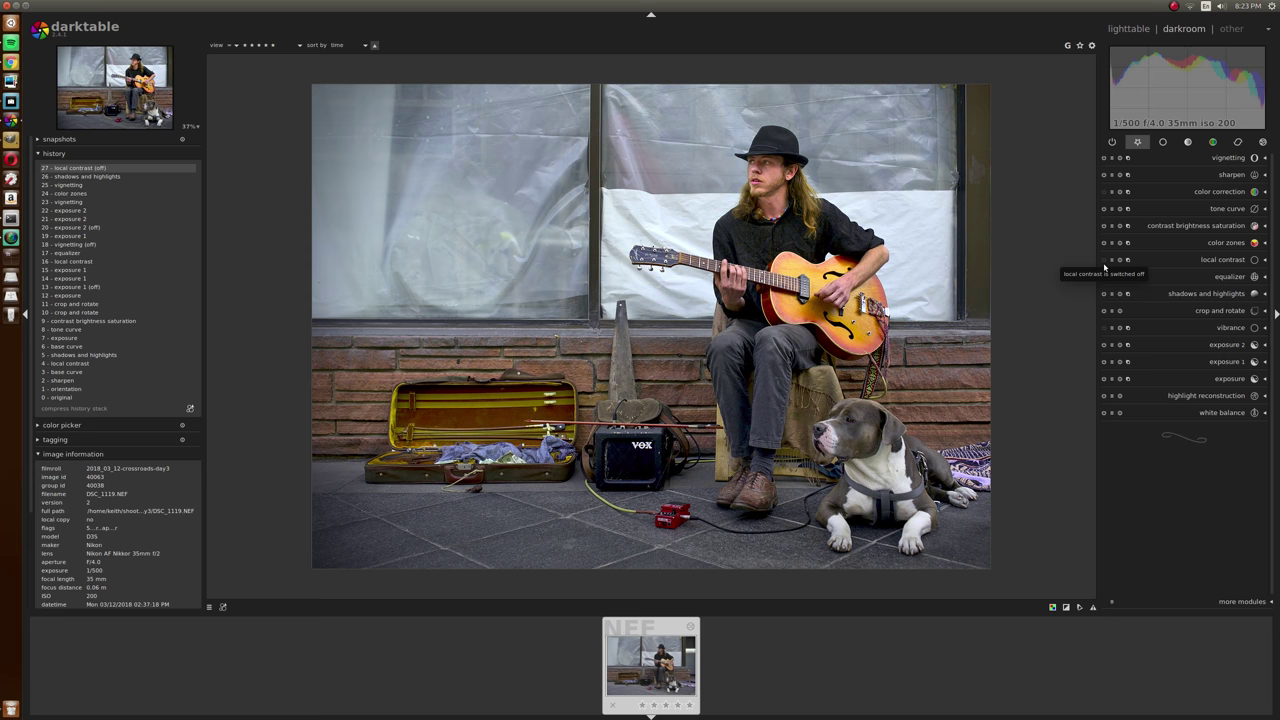
pyautogui.click(1104, 261)
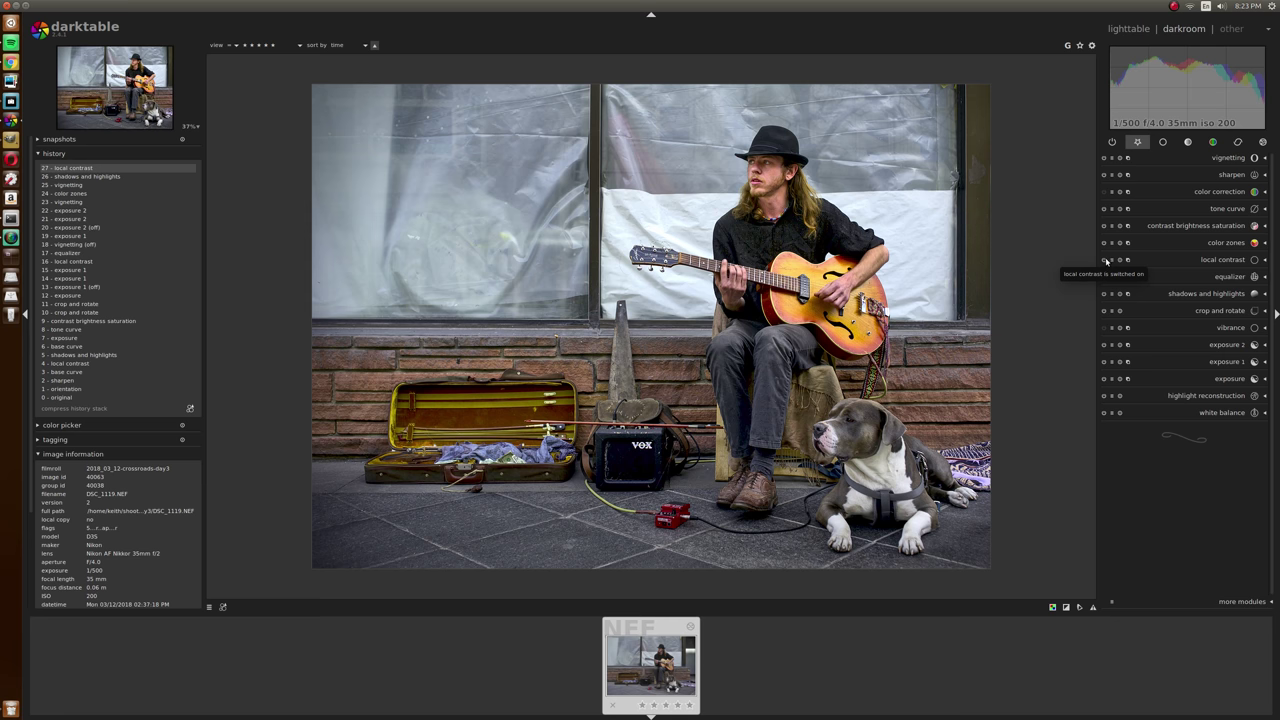
# Enable color correction and shift its grid points for a light split-tone tint
pyautogui.click(1212, 193)
pyautogui.click(1184, 250)
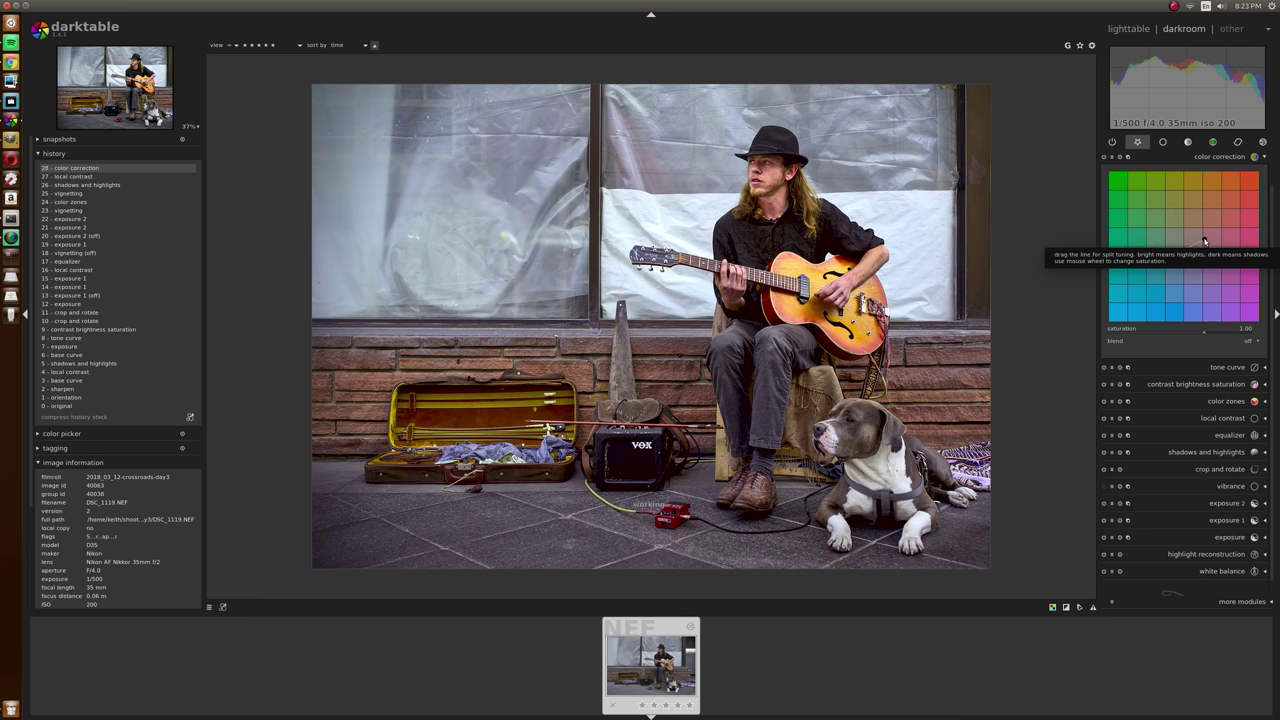
pyautogui.moveTo(1204, 241)
pyautogui.mouseDown()
pyautogui.moveTo(1186, 248)
pyautogui.moveTo(1210, 238)
pyautogui.mouseUp()
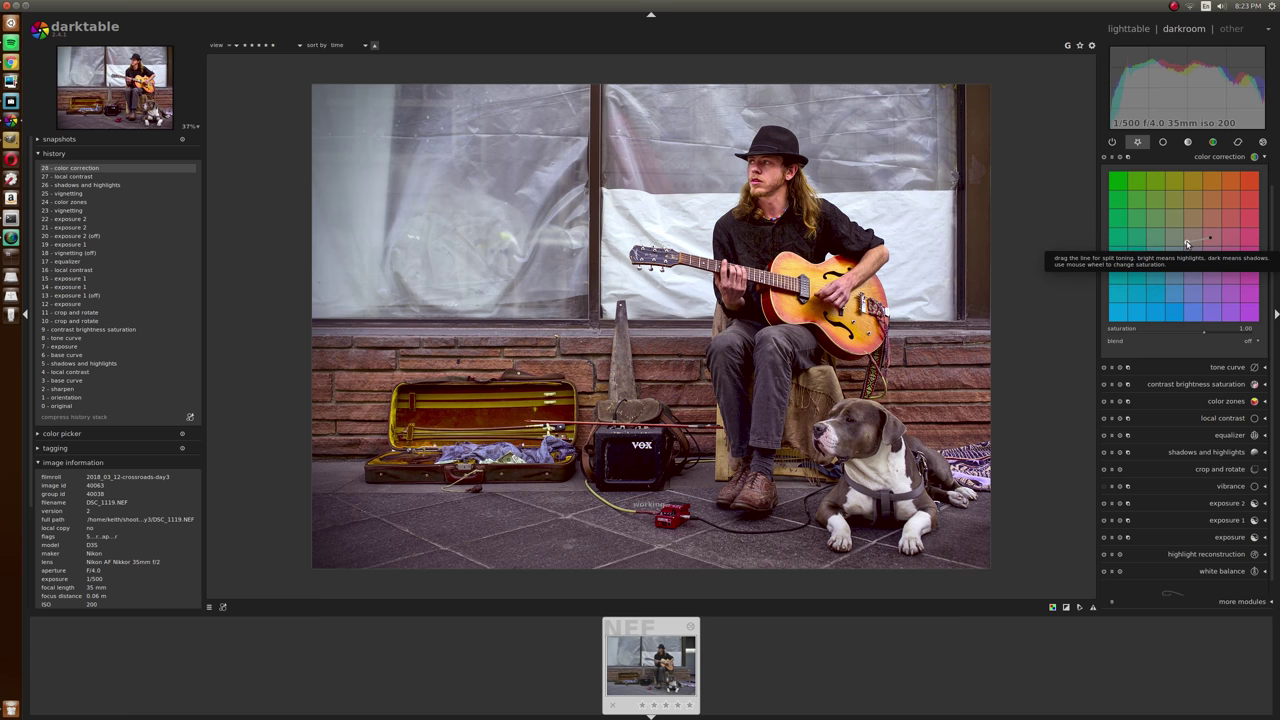
pyautogui.moveTo(1187, 244)
pyautogui.mouseDown()
pyautogui.moveTo(1178, 251)
pyautogui.moveTo(1185, 243)
pyautogui.mouseUp()
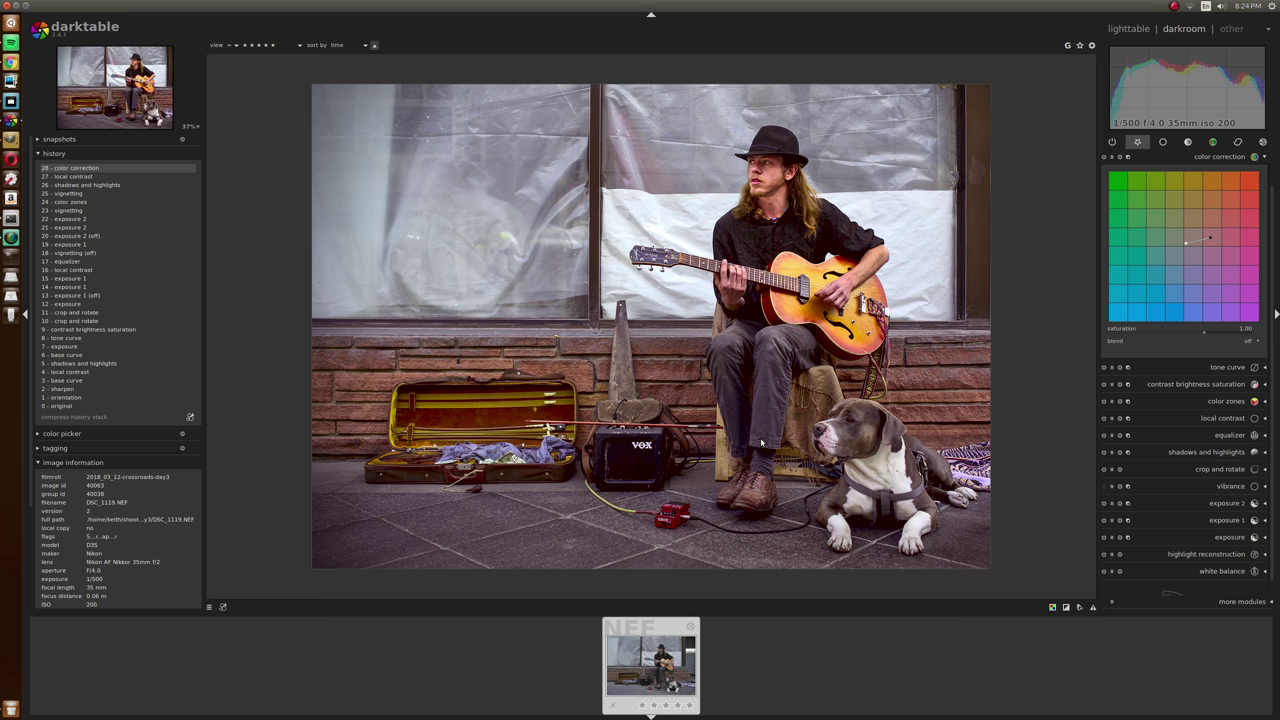
# Duplicate the photo with Ctrl+D, select the copy, and enable monochrome on it
pyautogui.hotkey('ctrl', 'd')
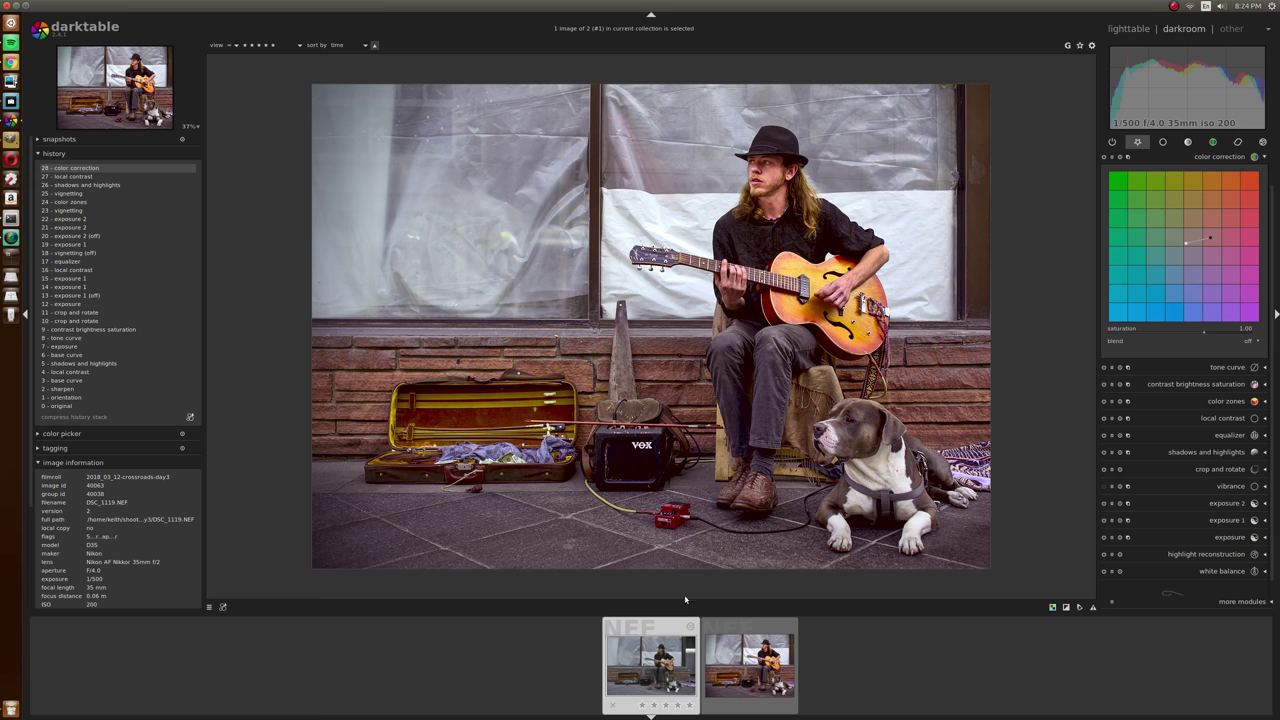
pyautogui.click(765, 655)
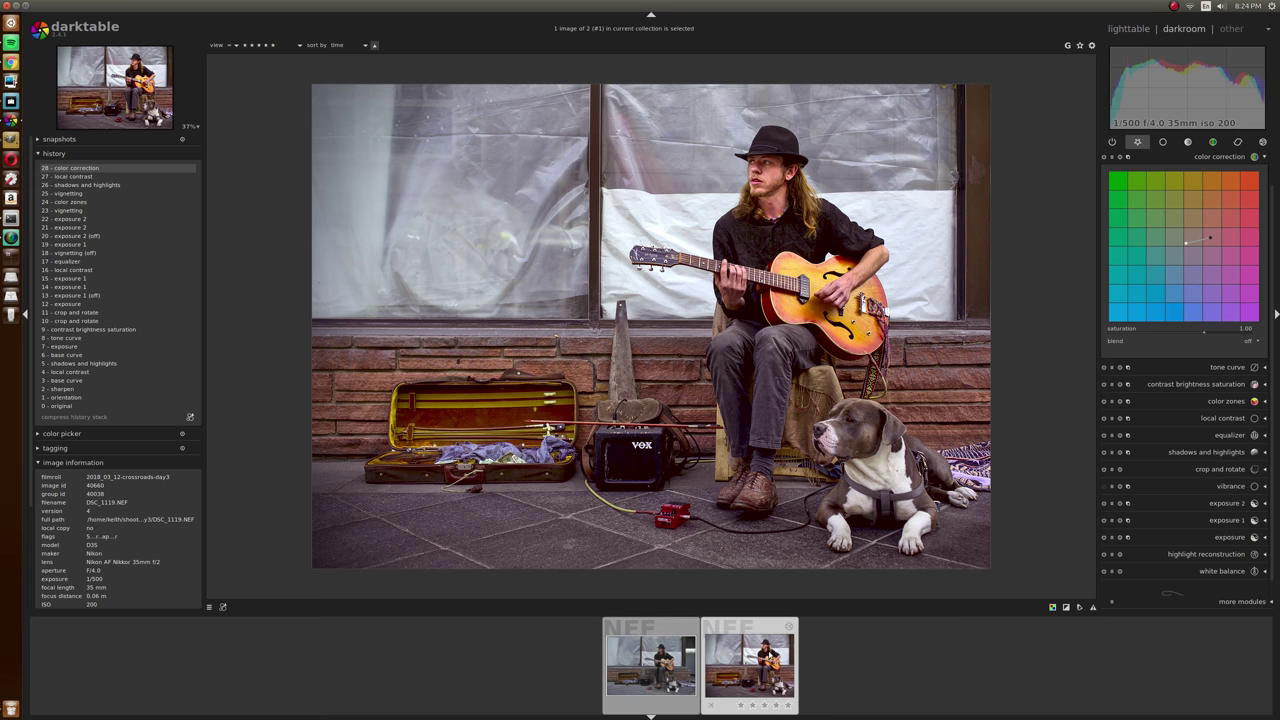
pyautogui.click(1213, 144)
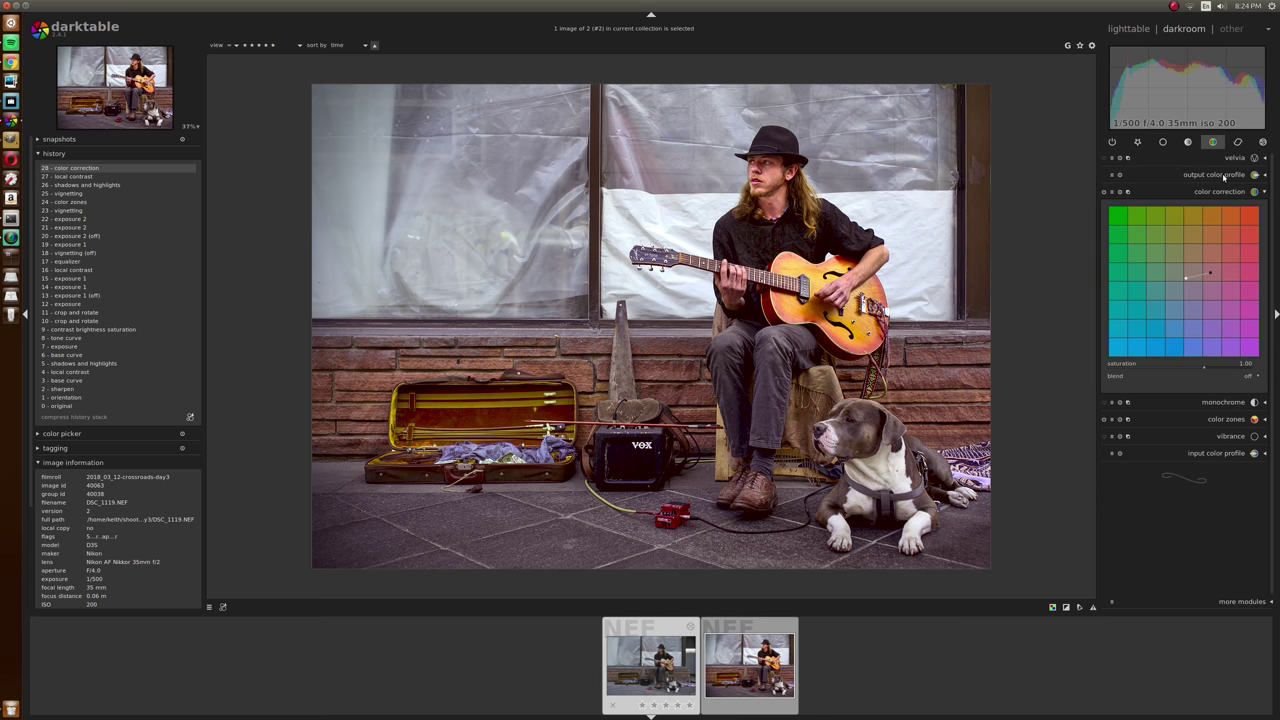
pyautogui.click(1103, 403)
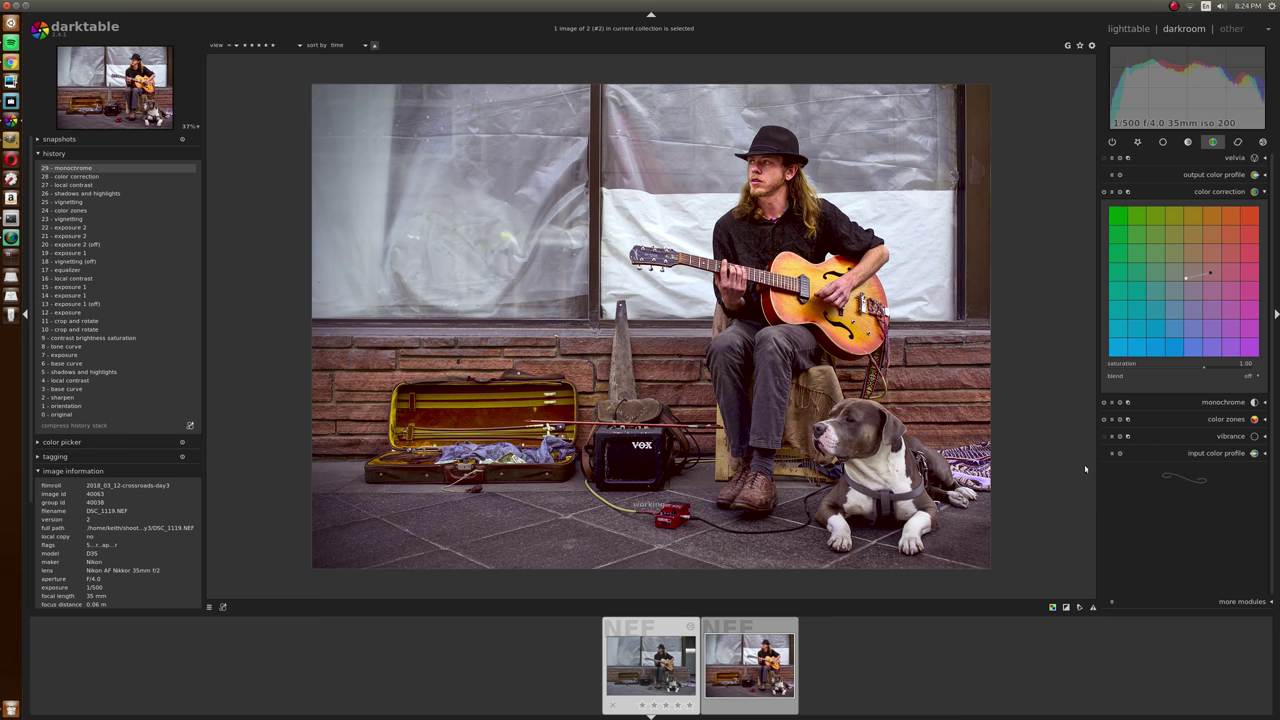
# Try monochrome filter positions toward red, deeper reds, and then greens
pyautogui.click(1212, 403)
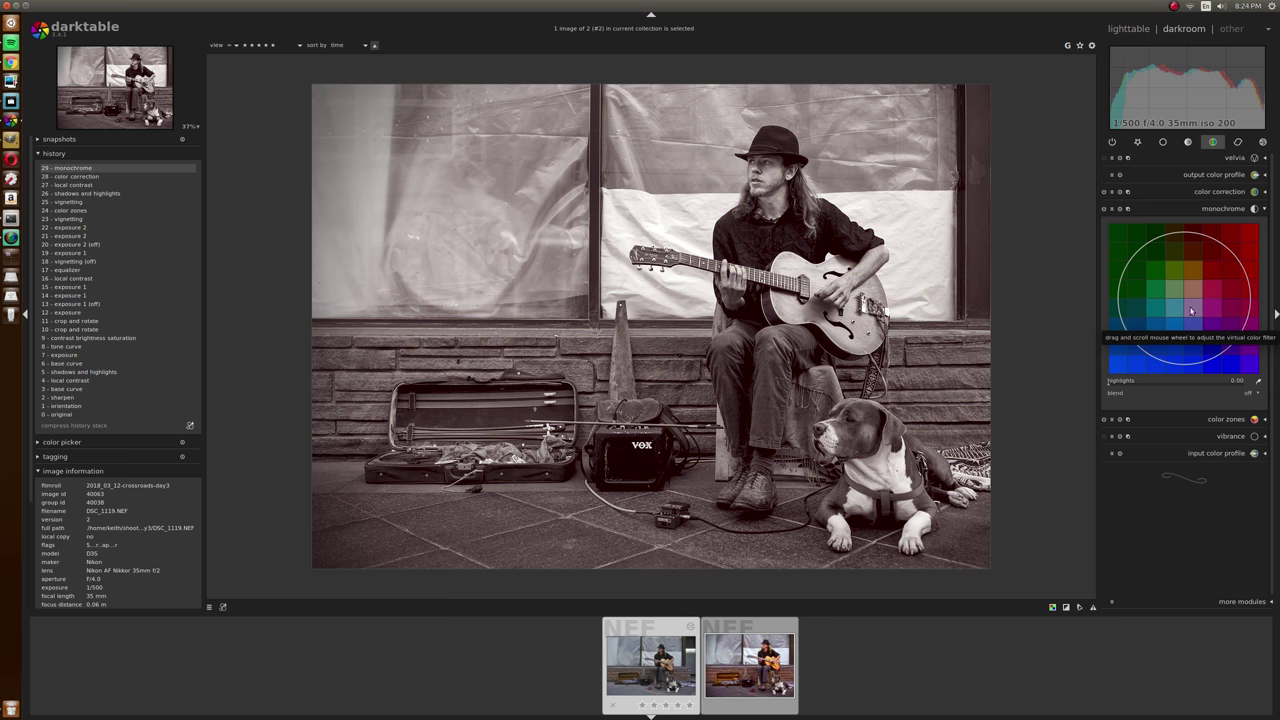
pyautogui.scroll(-5, 1188, 311)
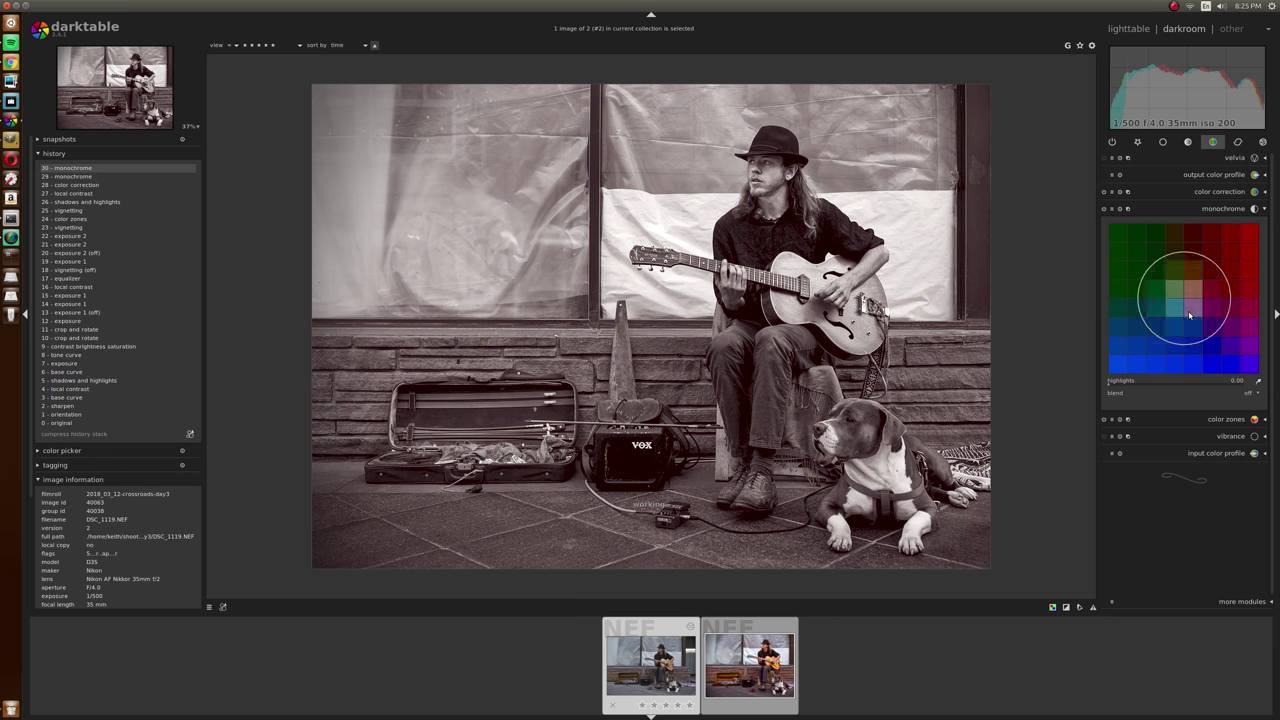
pyautogui.moveTo(1185, 310); pyautogui.dragTo(1222, 299)
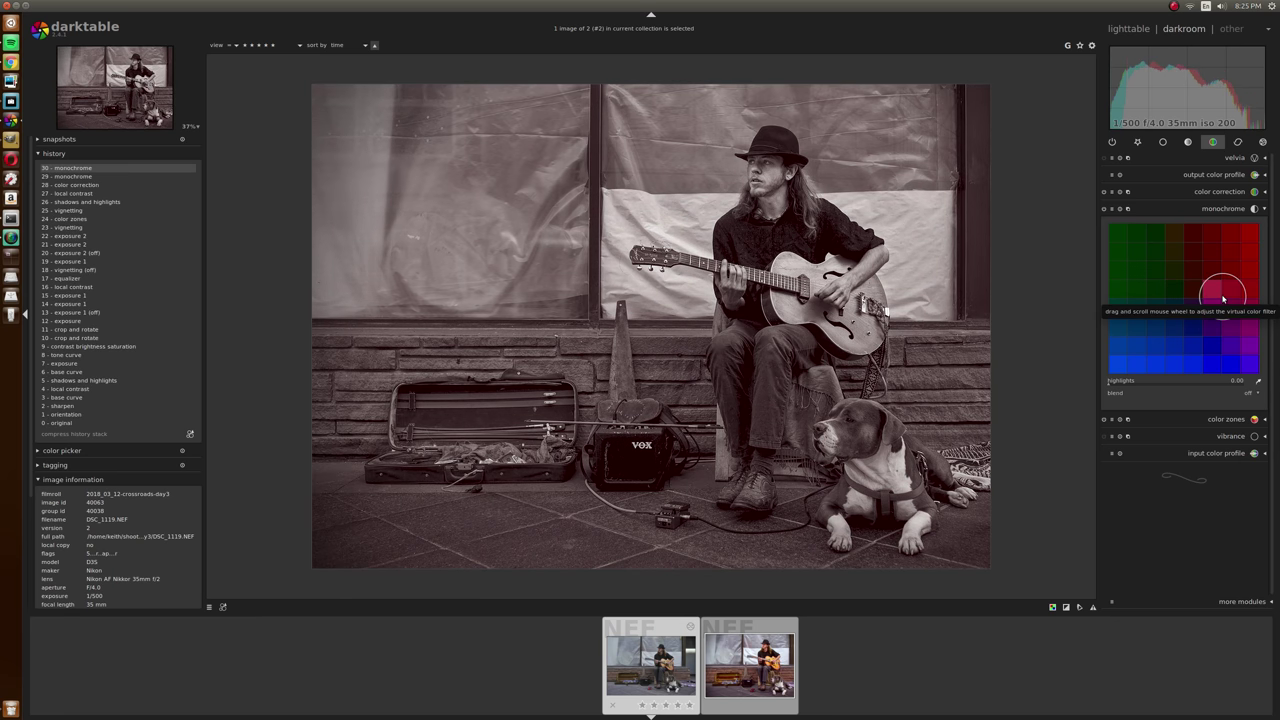
pyautogui.moveTo(1221, 297); pyautogui.dragTo(1219, 271)
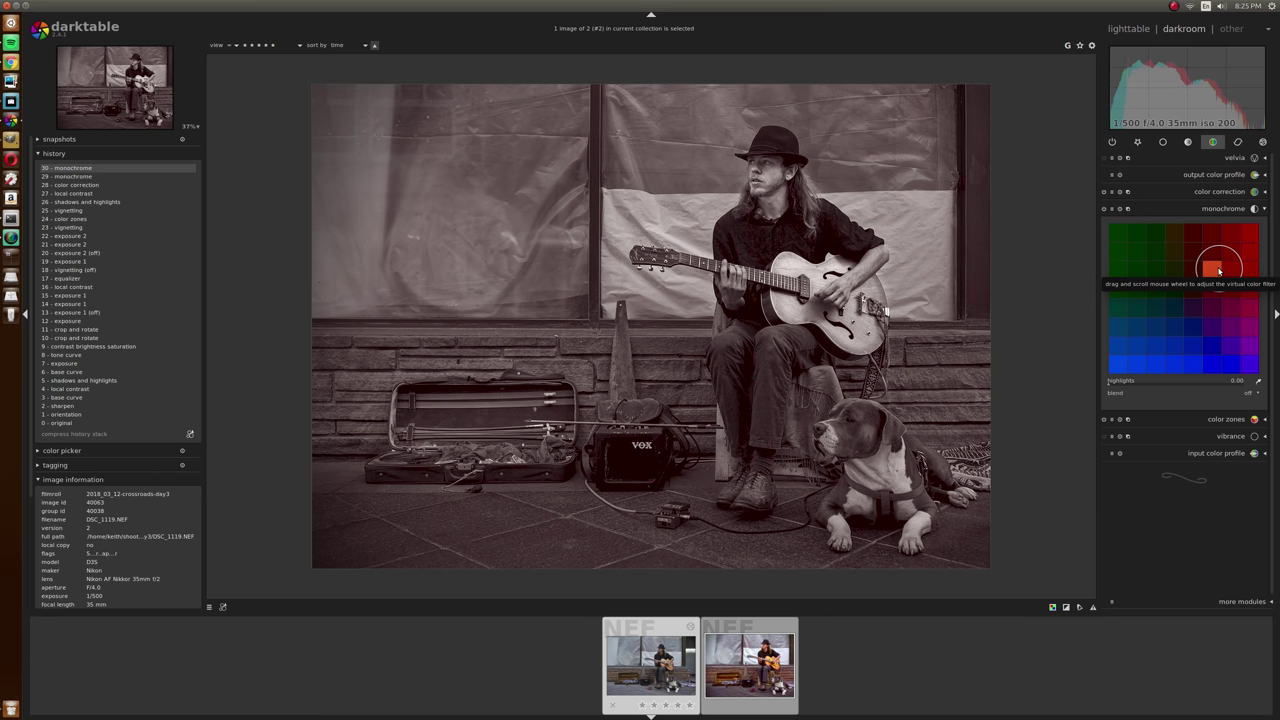
pyautogui.moveTo(1219, 271); pyautogui.dragTo(1158, 340)
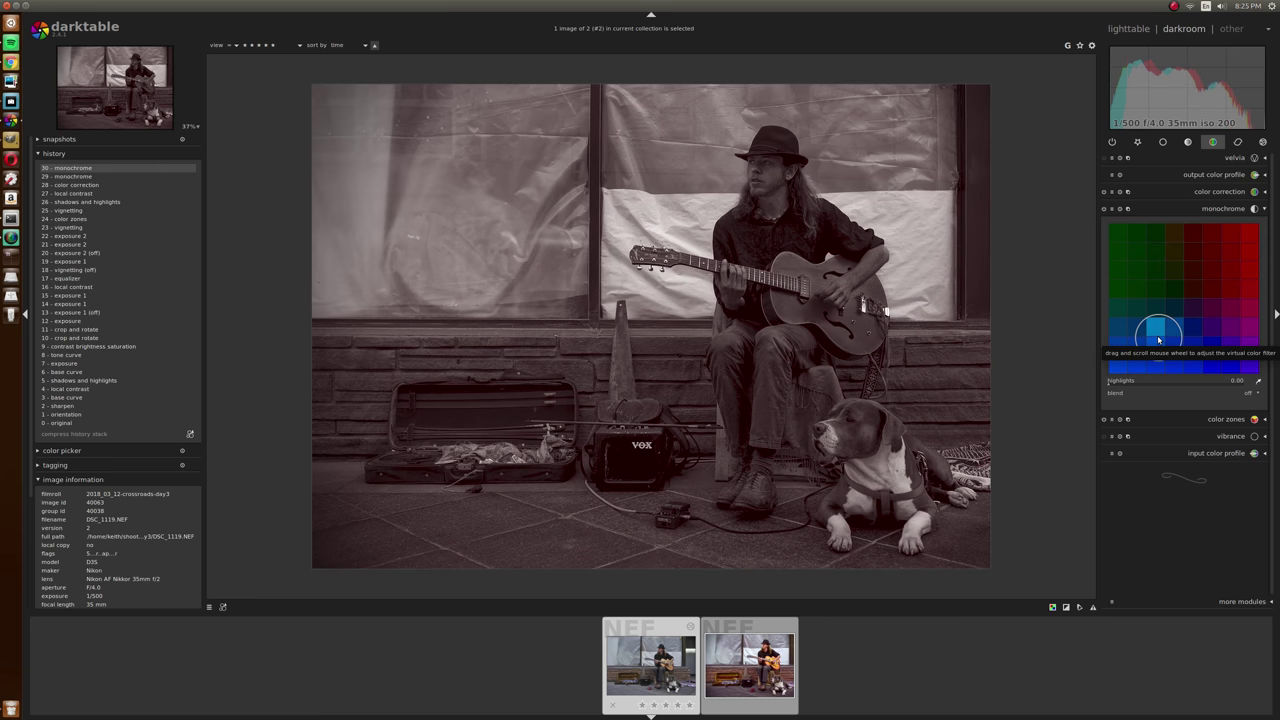
pyautogui.moveTo(1158, 340); pyautogui.dragTo(1144, 281)
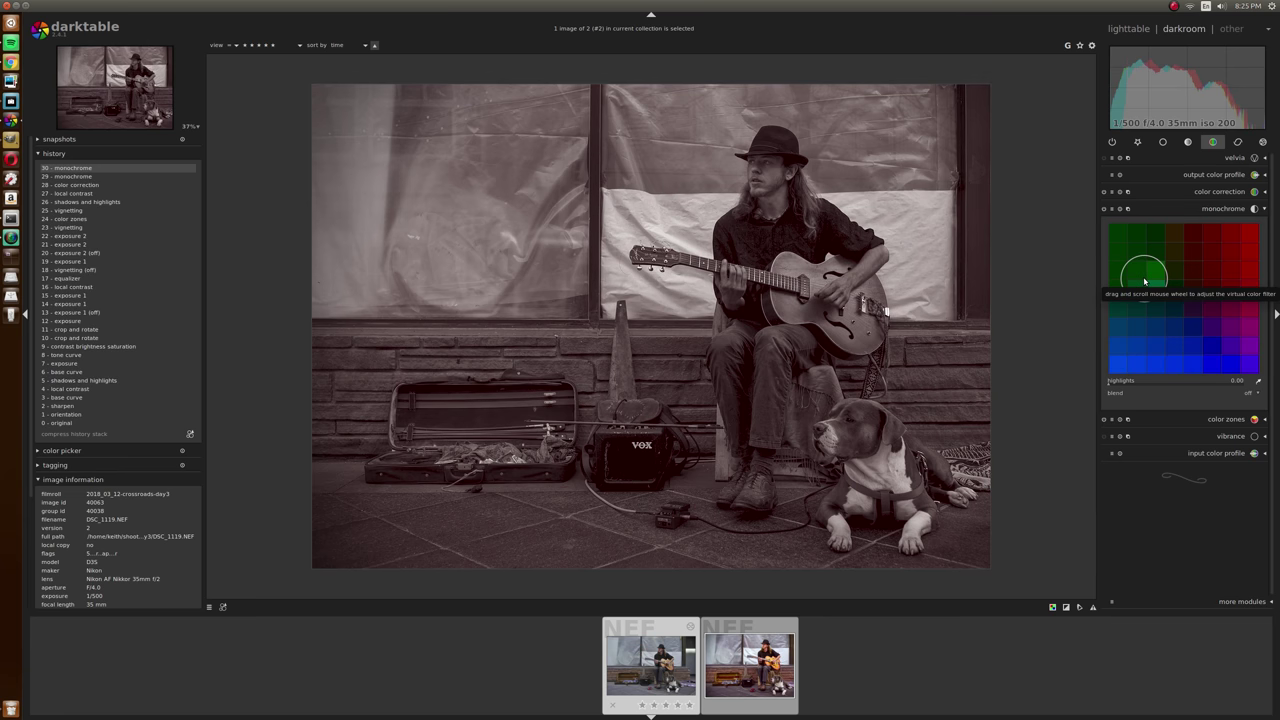
# Reset the monochrome filter to neutral, narrow its circle, and turn on the clipping indicator
pyautogui.scroll(-5, 1145, 282)
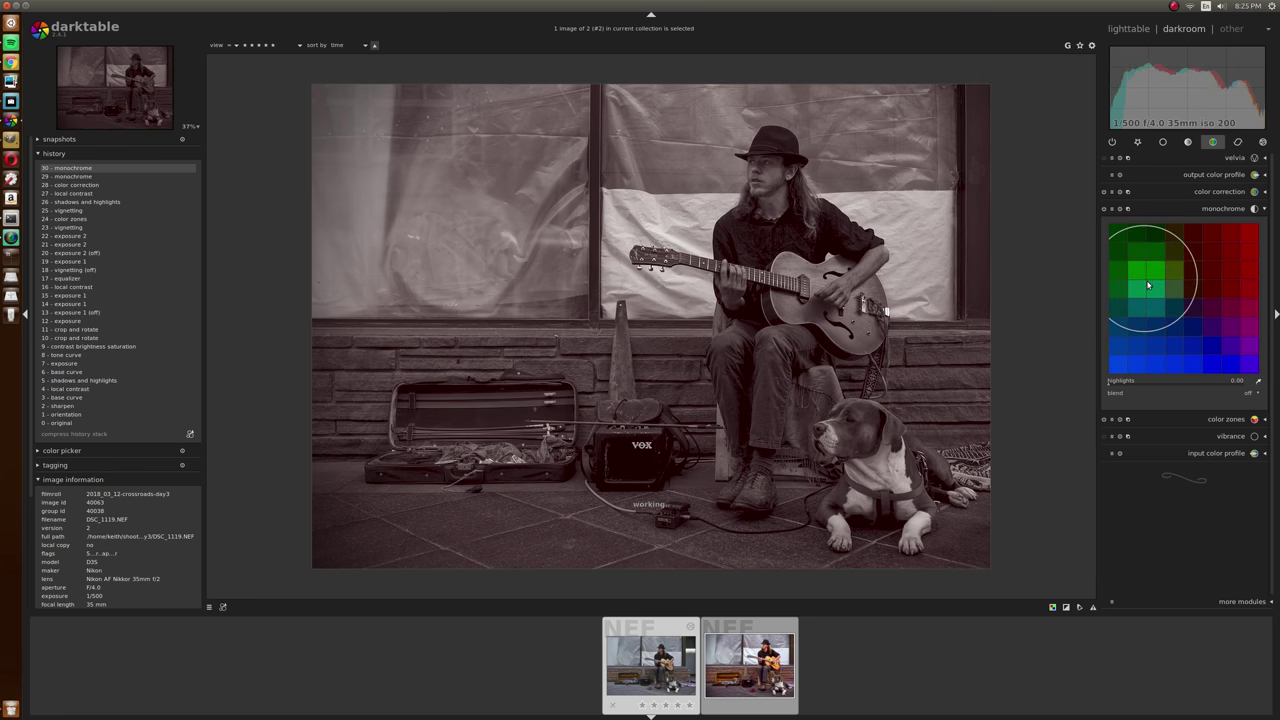
pyautogui.moveTo(1148, 286); pyautogui.dragTo(1192, 299)
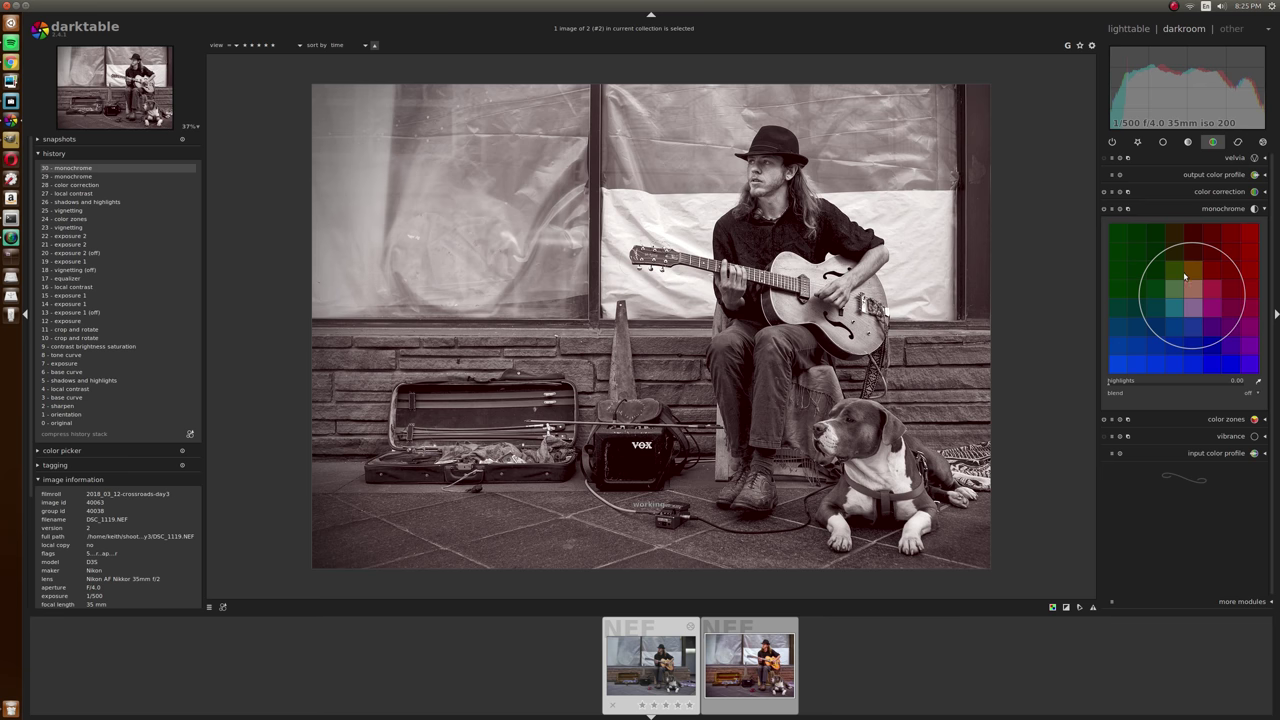
pyautogui.click(1119, 209)
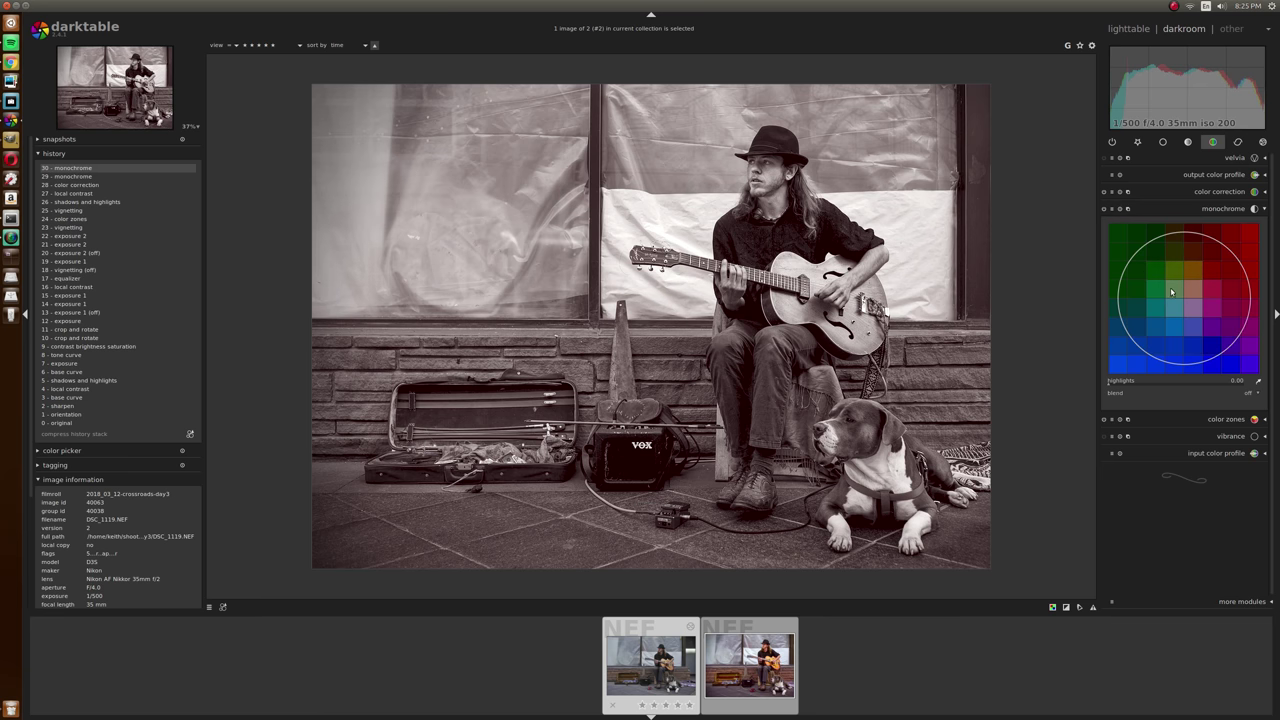
pyautogui.scroll(2, 1174, 292)
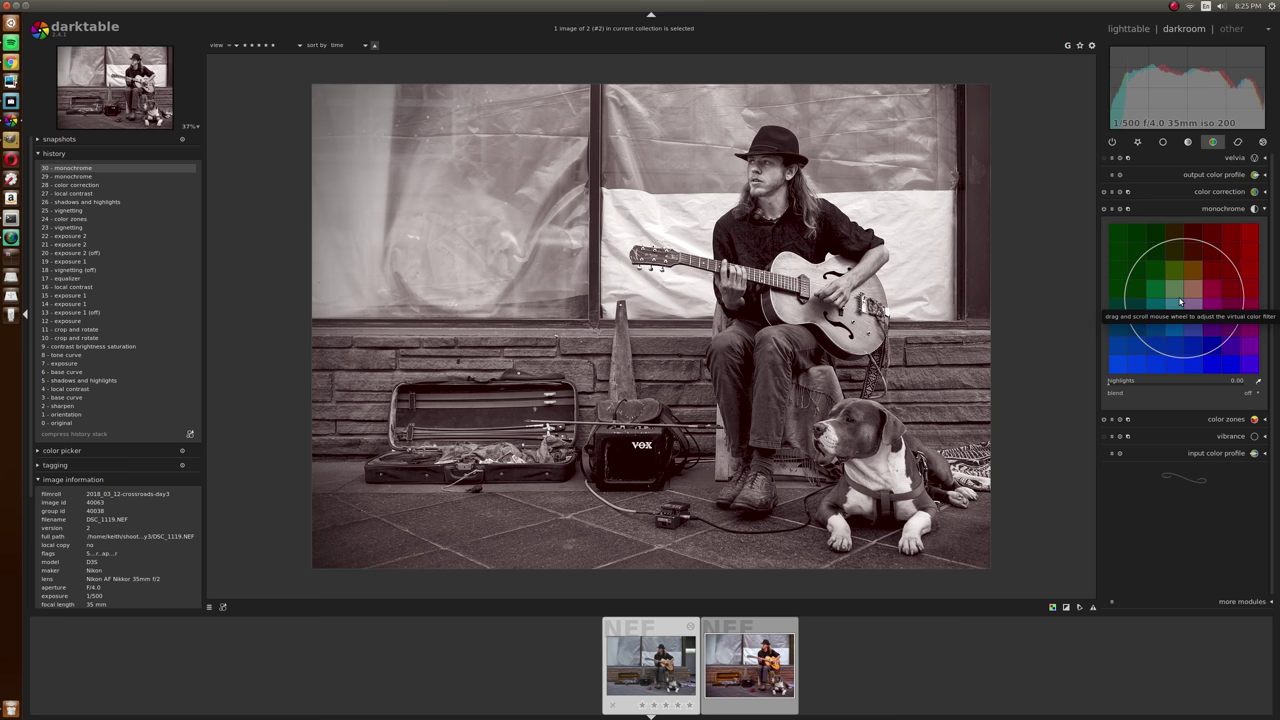
pyautogui.scroll(1, 1180, 302)
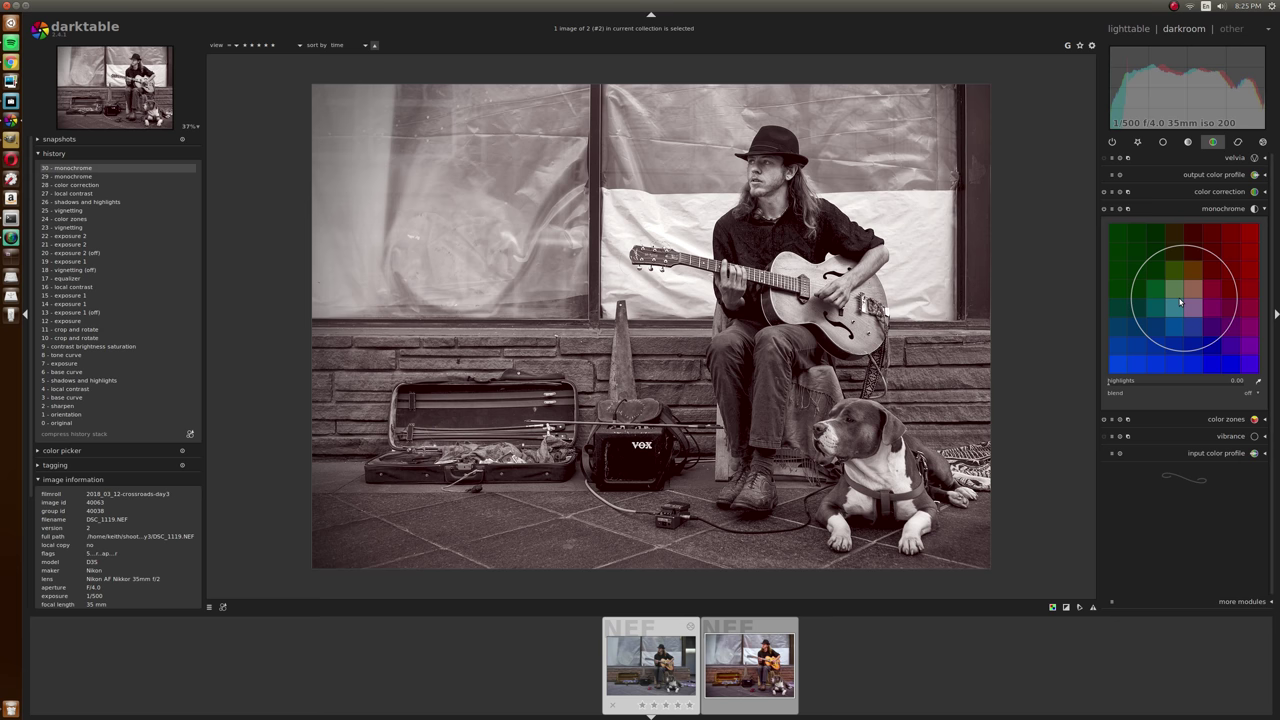
pyautogui.click(1066, 608)
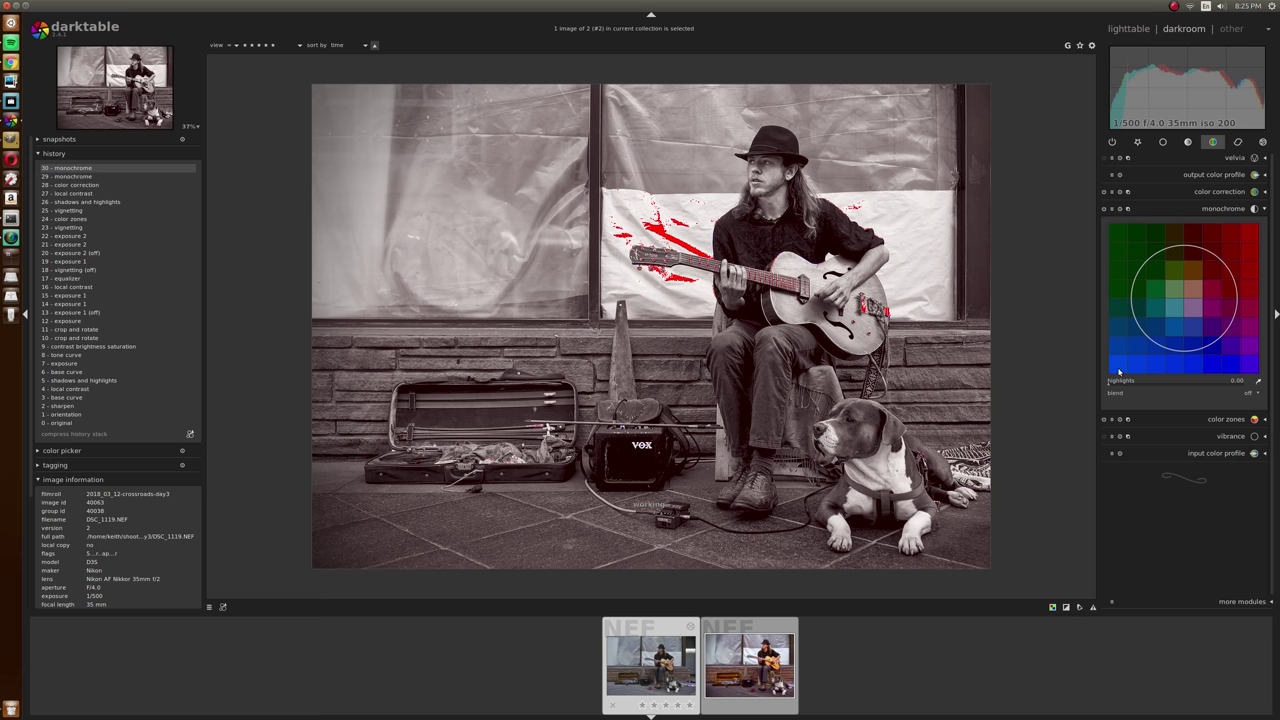
# Among the active modules, switch off color correction to drop the duplicate's sepia tint
pyautogui.click(1140, 143)
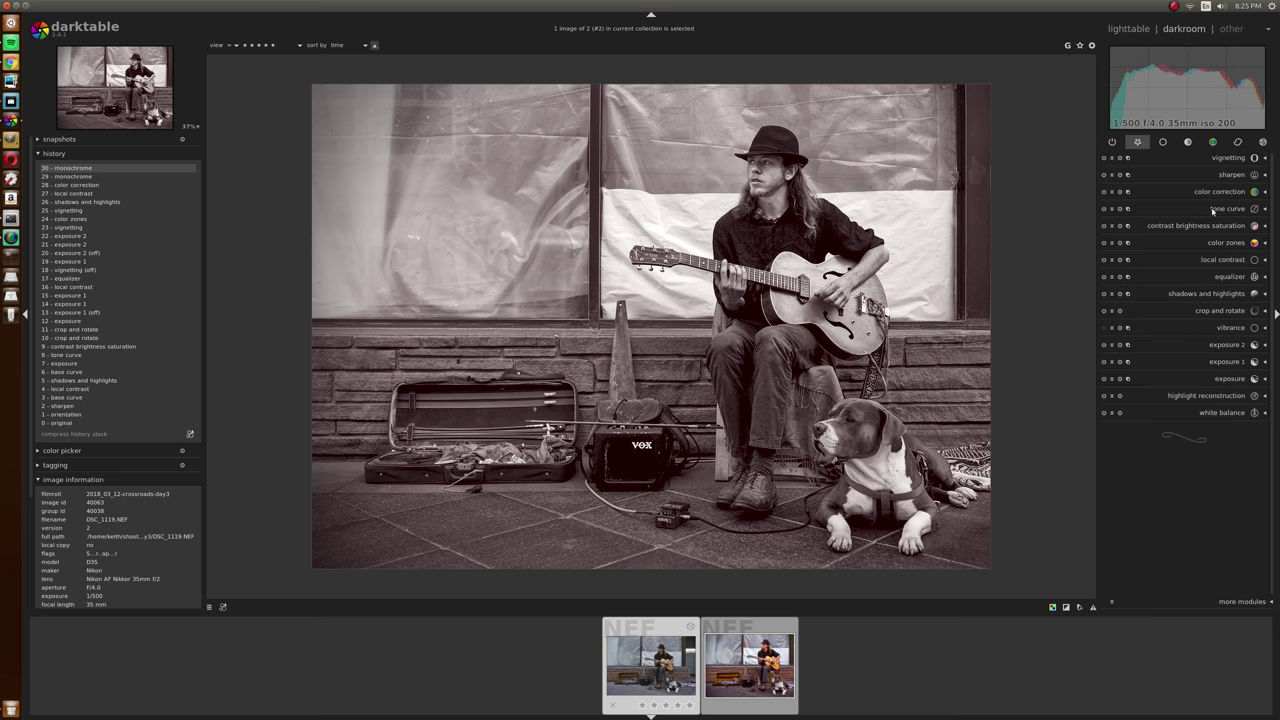
pyautogui.click(1104, 192)
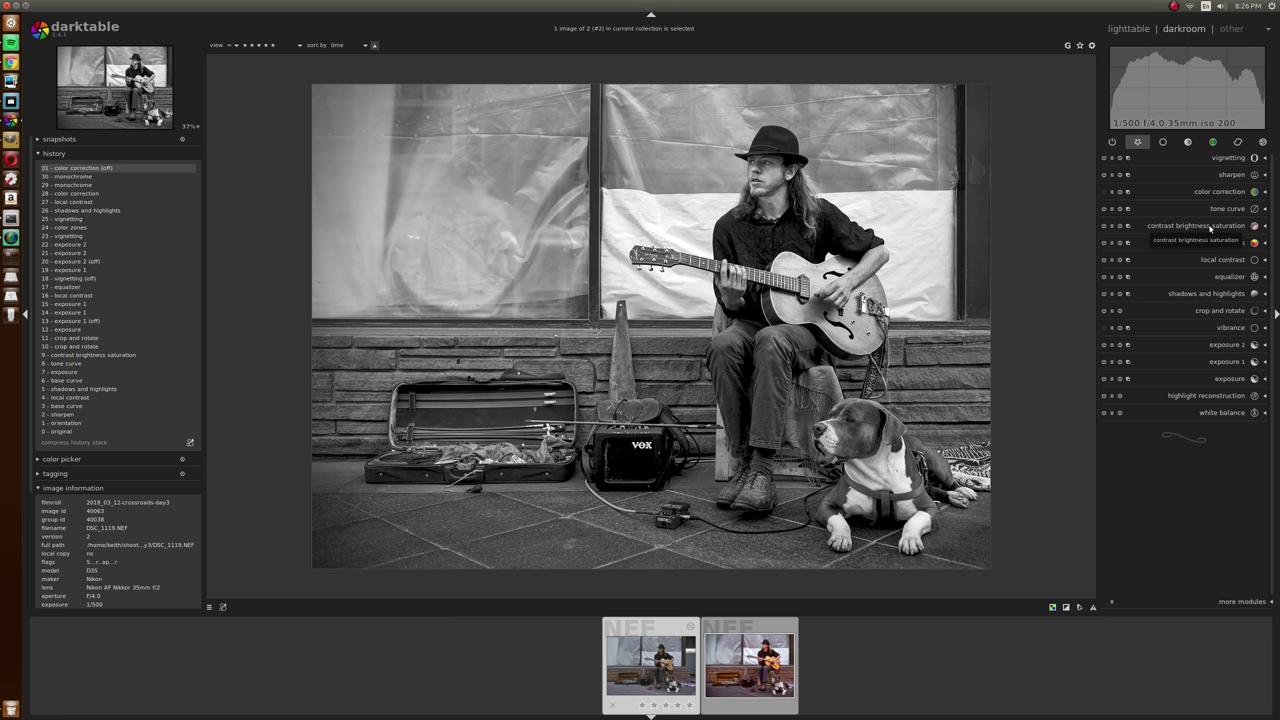
pyautogui.click(1210, 228)
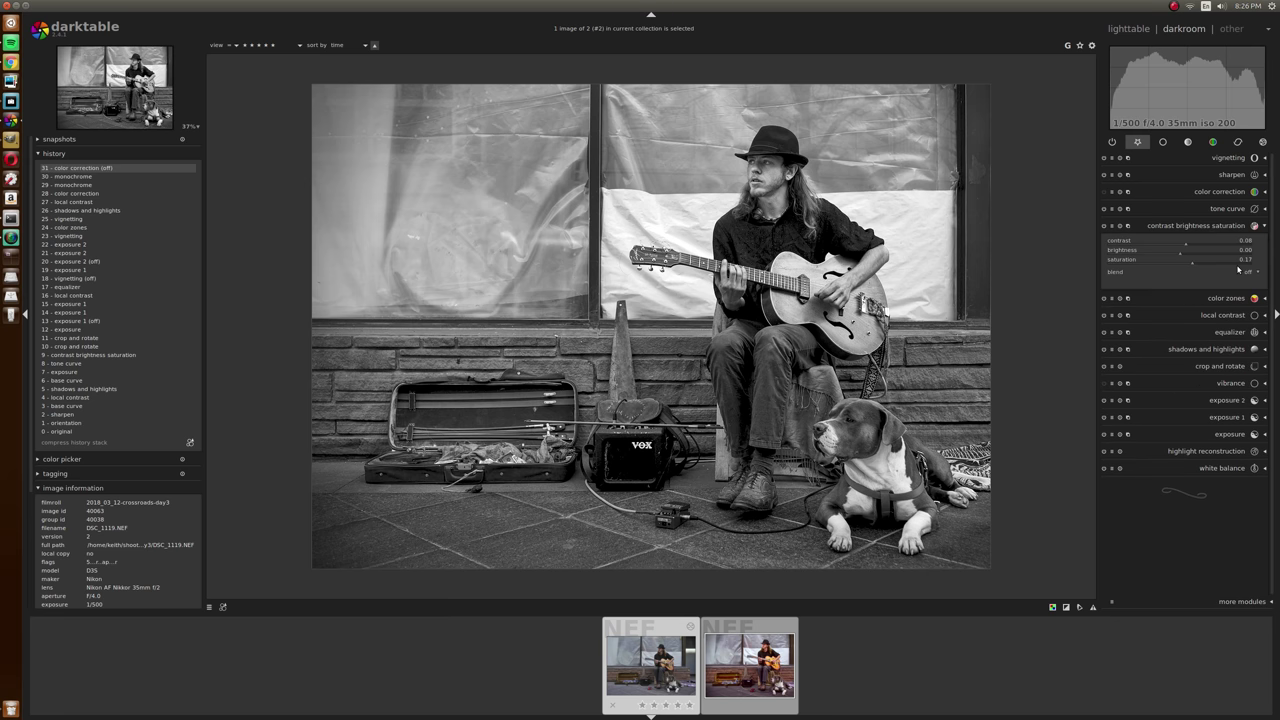
pyautogui.click(1226, 298)
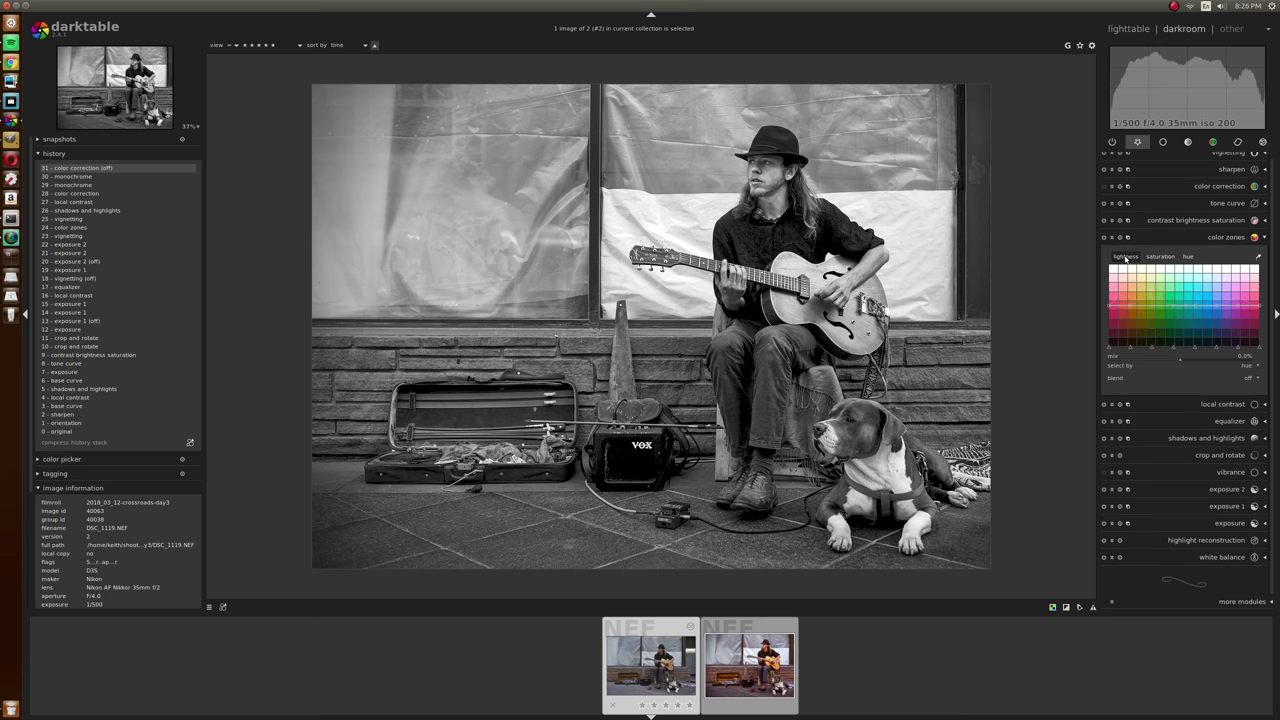
# Reshape color zones lightness by hue, brightening one colour range and darkening the reds
pyautogui.moveTo(1128, 305); pyautogui.dragTo(1125, 333)
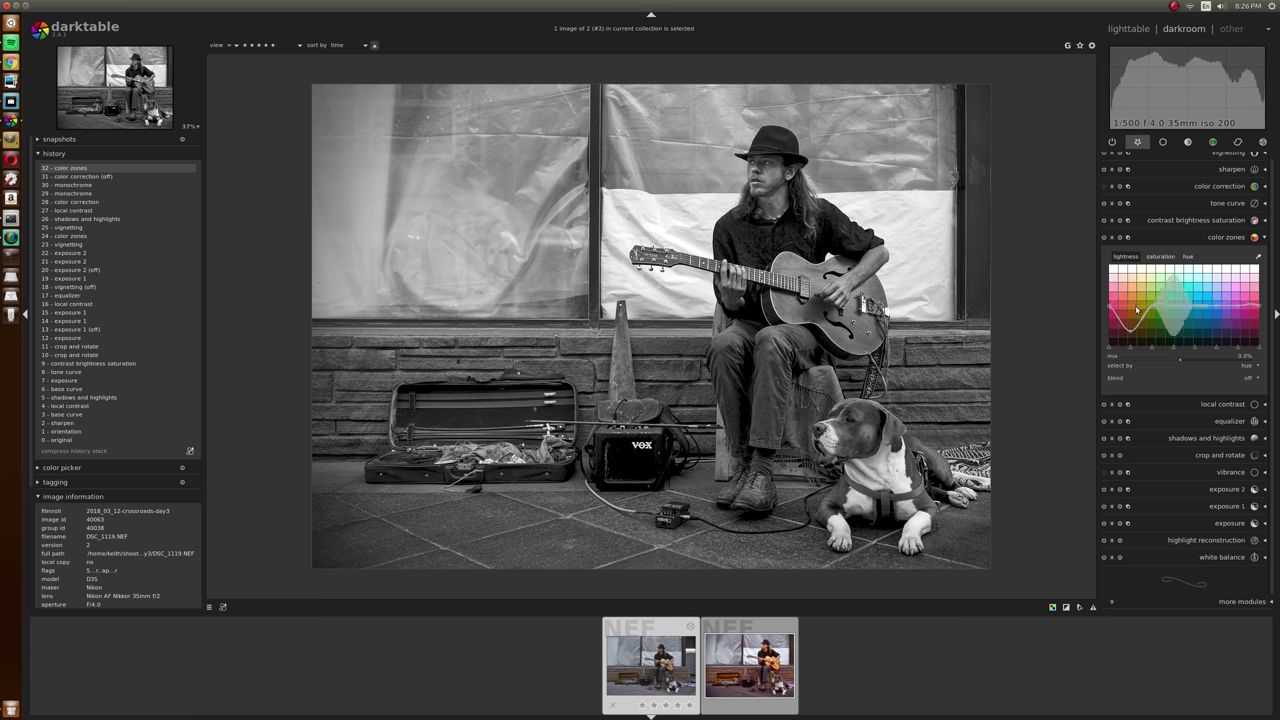
pyautogui.moveTo(1133, 332); pyautogui.dragTo(1132, 282)
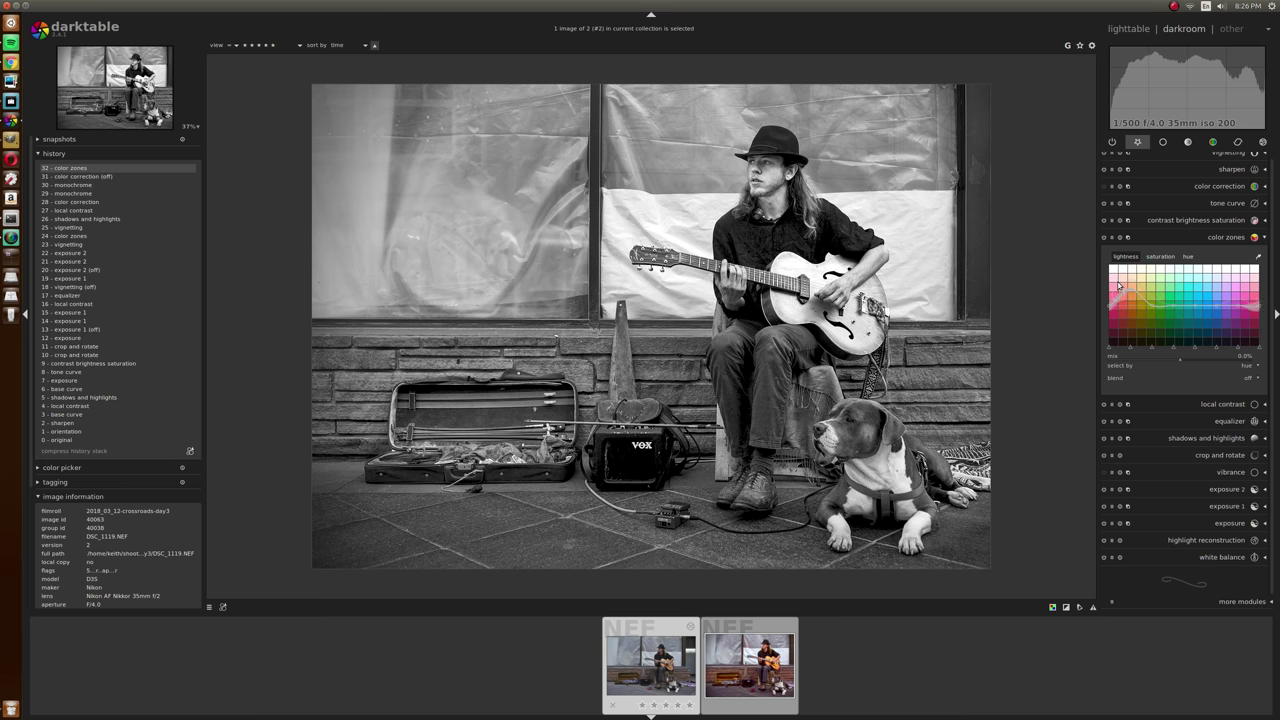
pyautogui.moveTo(1132, 292)
pyautogui.mouseDown()
pyautogui.moveTo(1145, 313)
pyautogui.moveTo(1133, 318)
pyautogui.mouseUp()
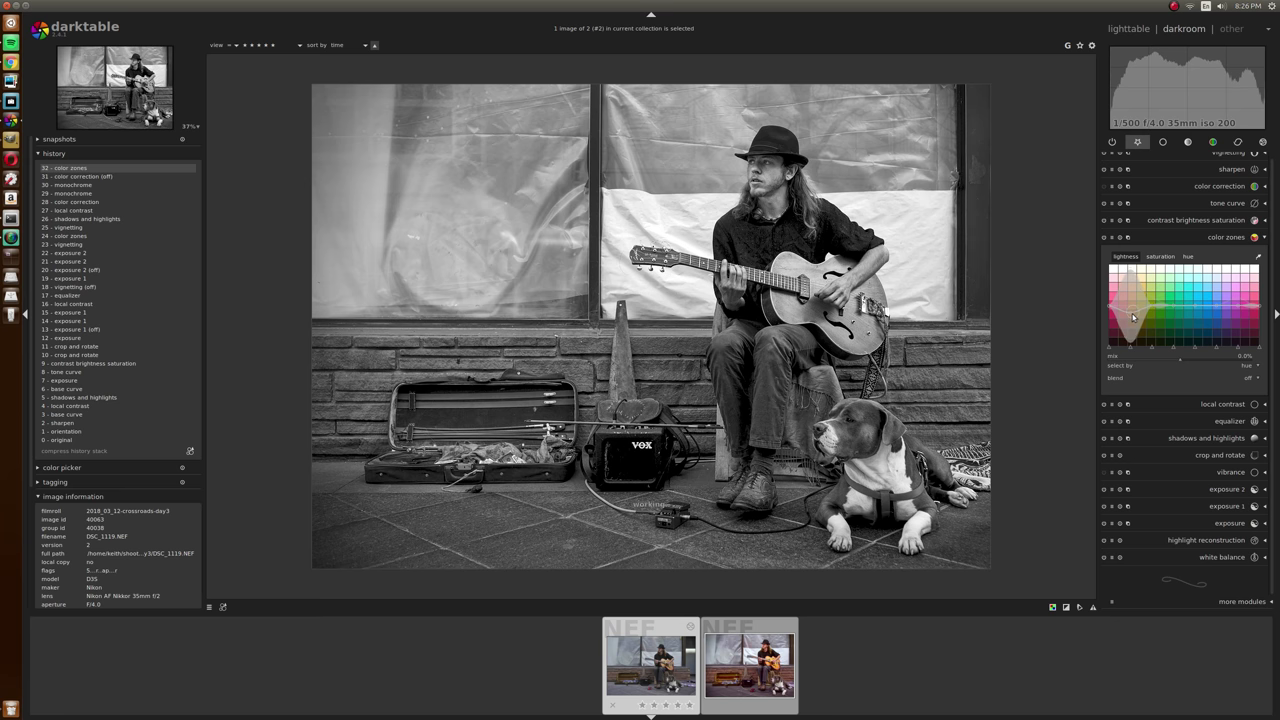
# Raise contrast in contrast brightness saturation to about 0.17
pyautogui.click(1203, 221)
pyautogui.scroll(8, 1204, 246)
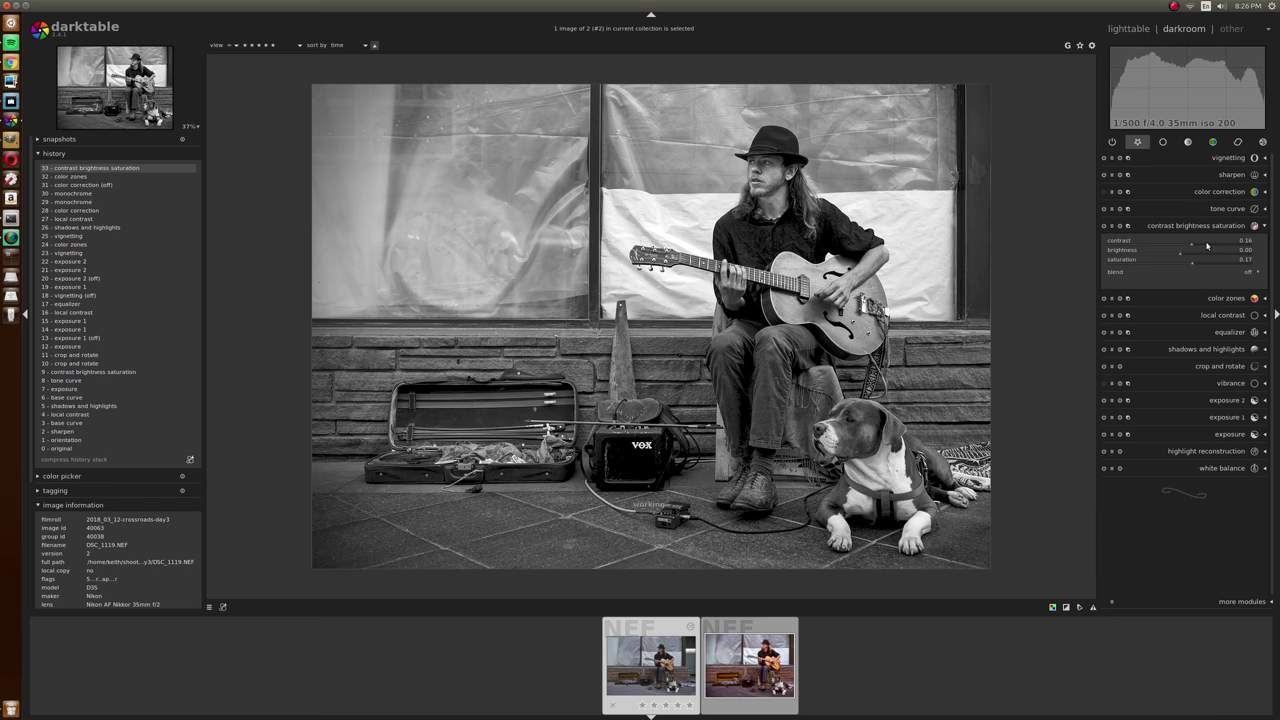
pyautogui.scroll(3, 1207, 244)
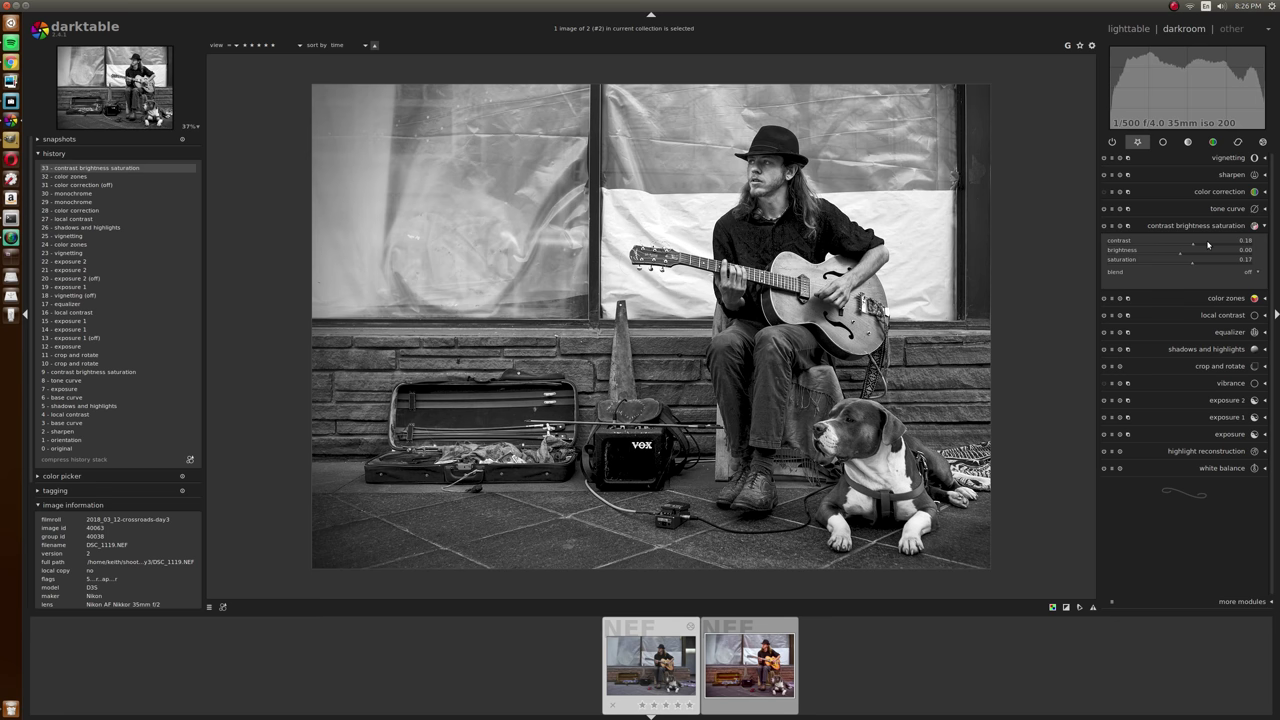
pyautogui.scroll(-2, 1207, 244)
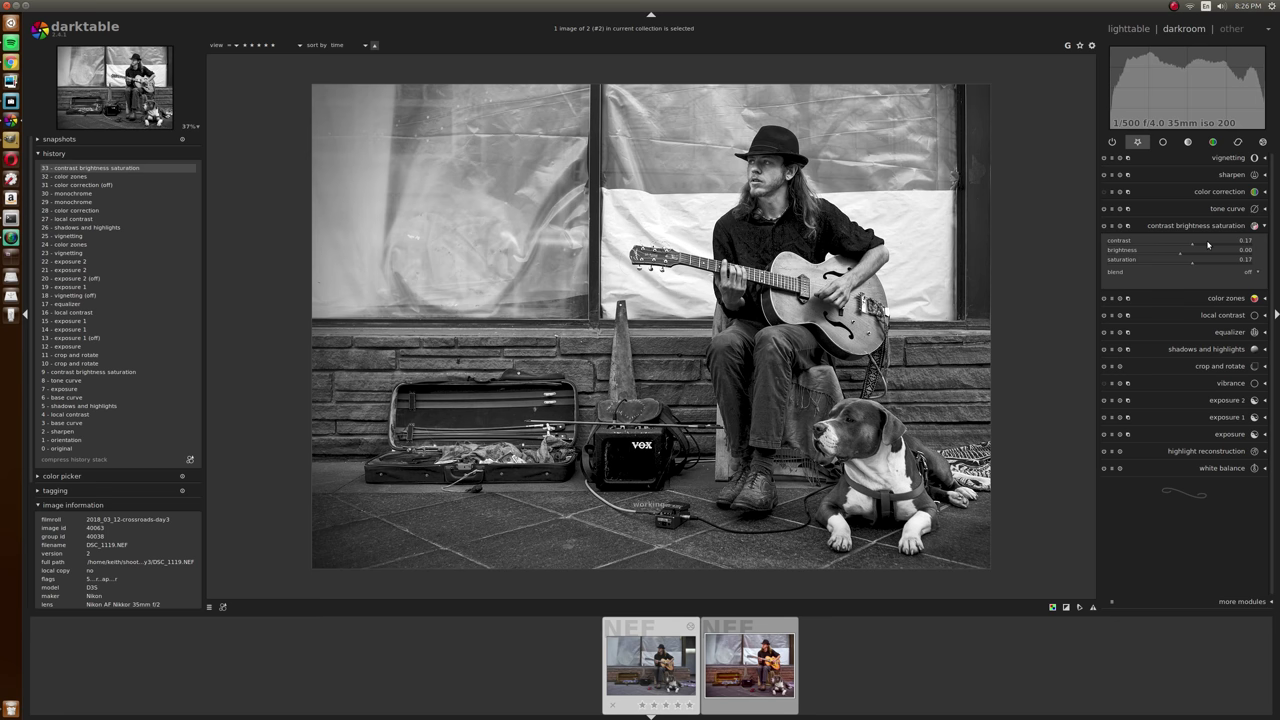
# Sample the musician's face tone and reset the tone curve to a straight line
pyautogui.click(1225, 176)
pyautogui.click(1225, 263)
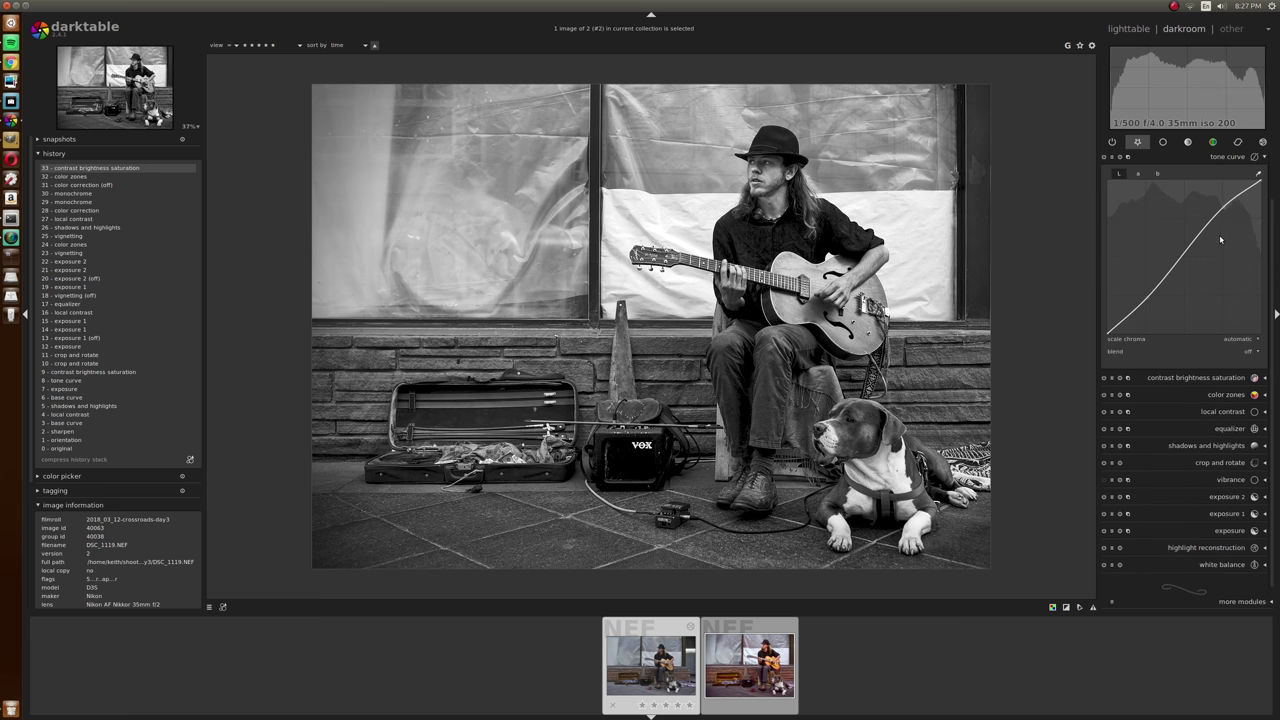
pyautogui.scroll(3, 1223, 205)
pyautogui.scroll(2, 1222, 203)
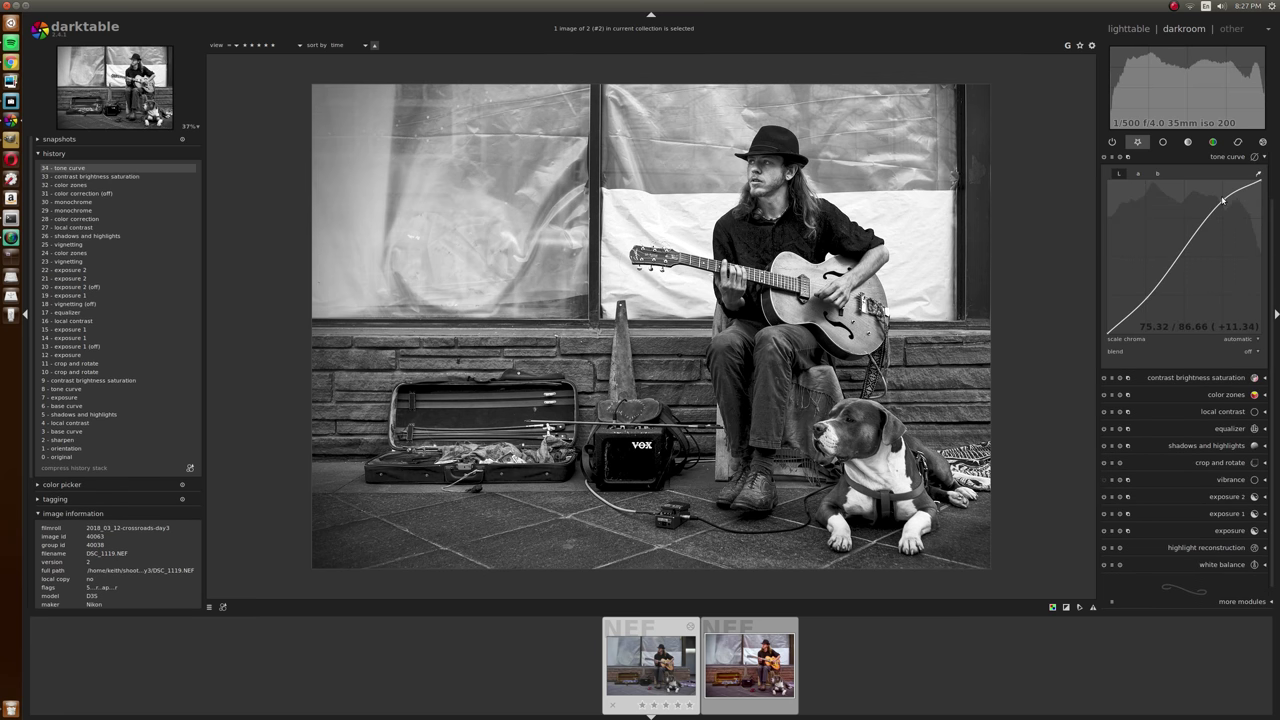
pyautogui.scroll(2, 1222, 201)
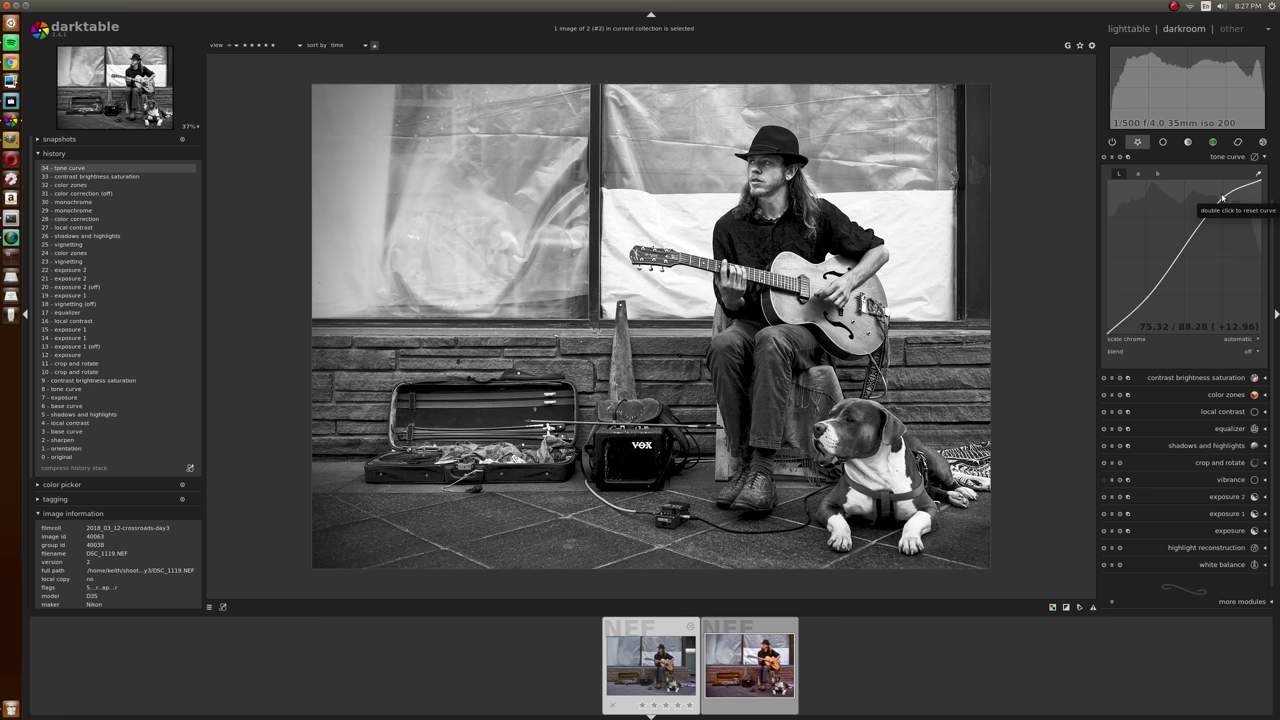
pyautogui.click(1258, 175)
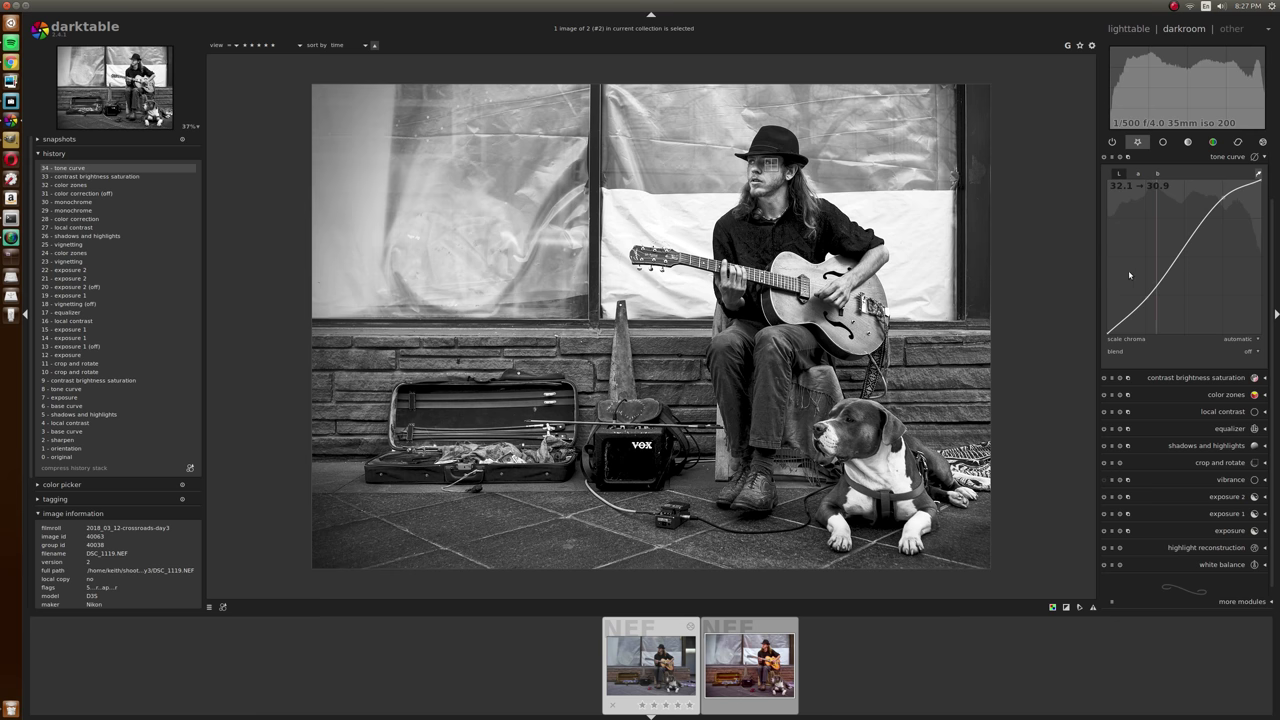
pyautogui.click(768, 177)
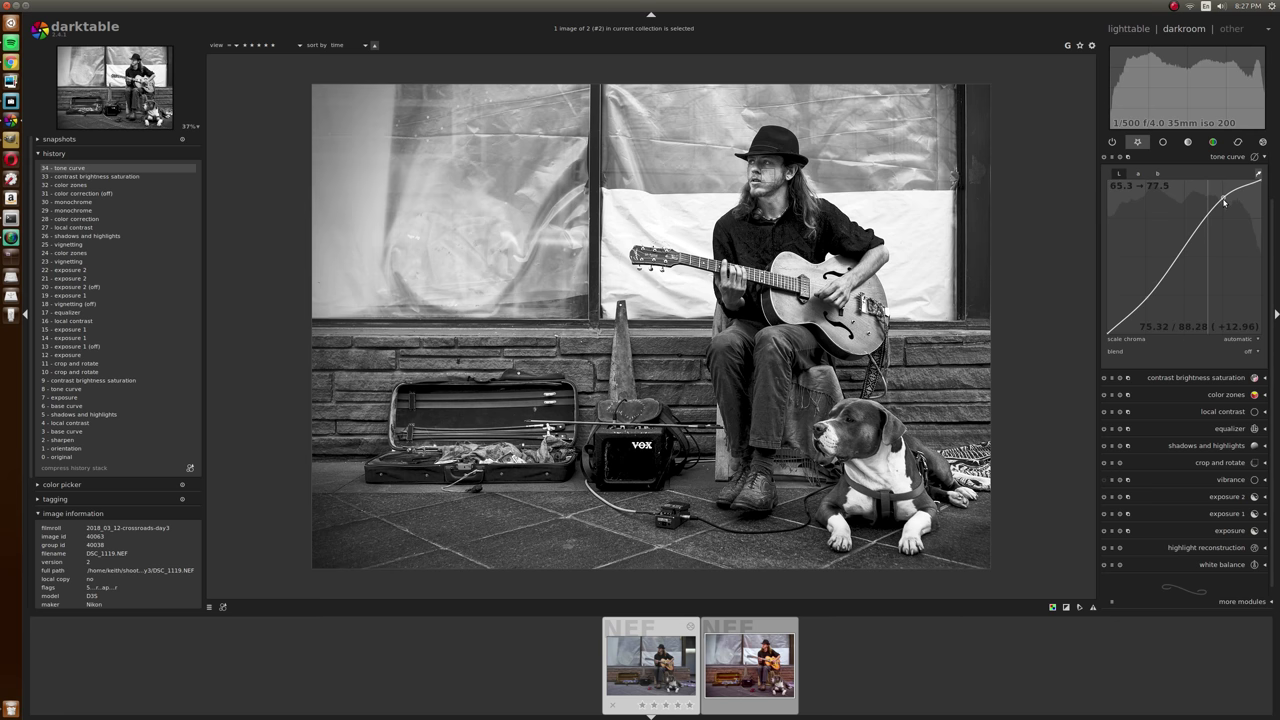
pyautogui.moveTo(1223, 202); pyautogui.dragTo(1209, 224)
pyautogui.doubleClick(1232, 234)
# Lift the midtones and pull down the shadows into a mild S tone curve
pyautogui.moveTo(1208, 232); pyautogui.dragTo(1208, 210)
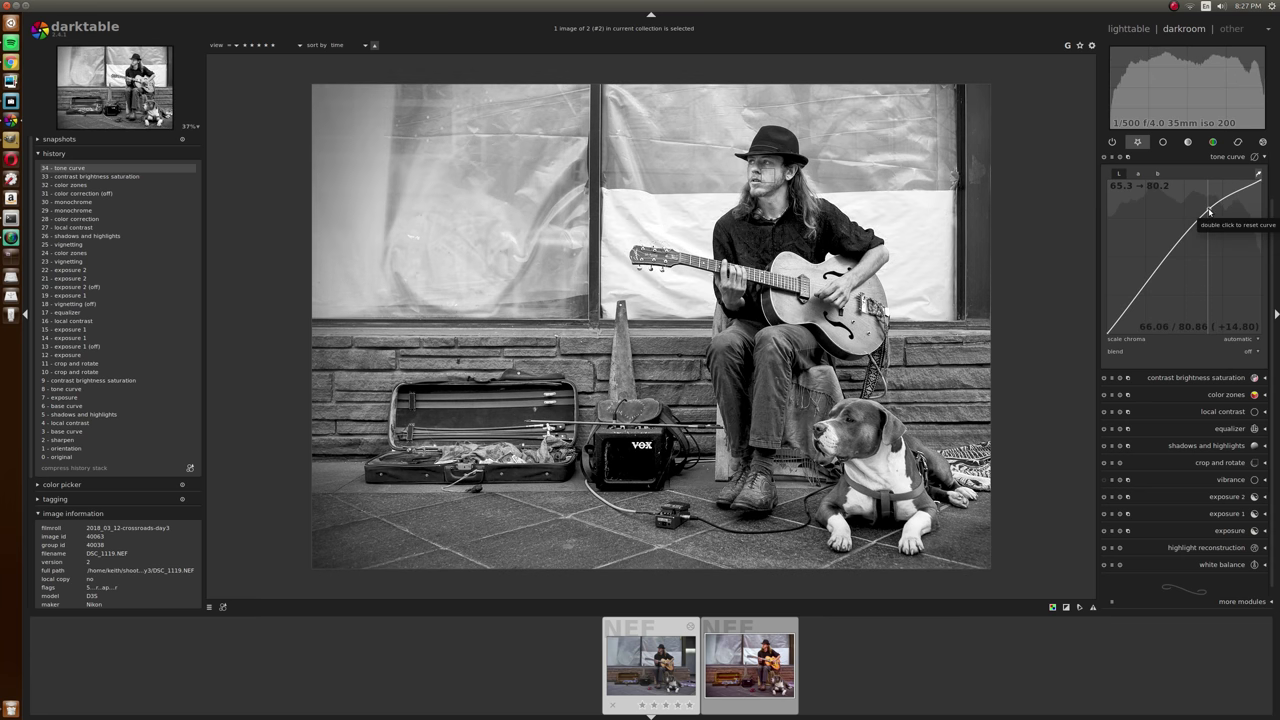
pyautogui.scroll(3, 1209, 212)
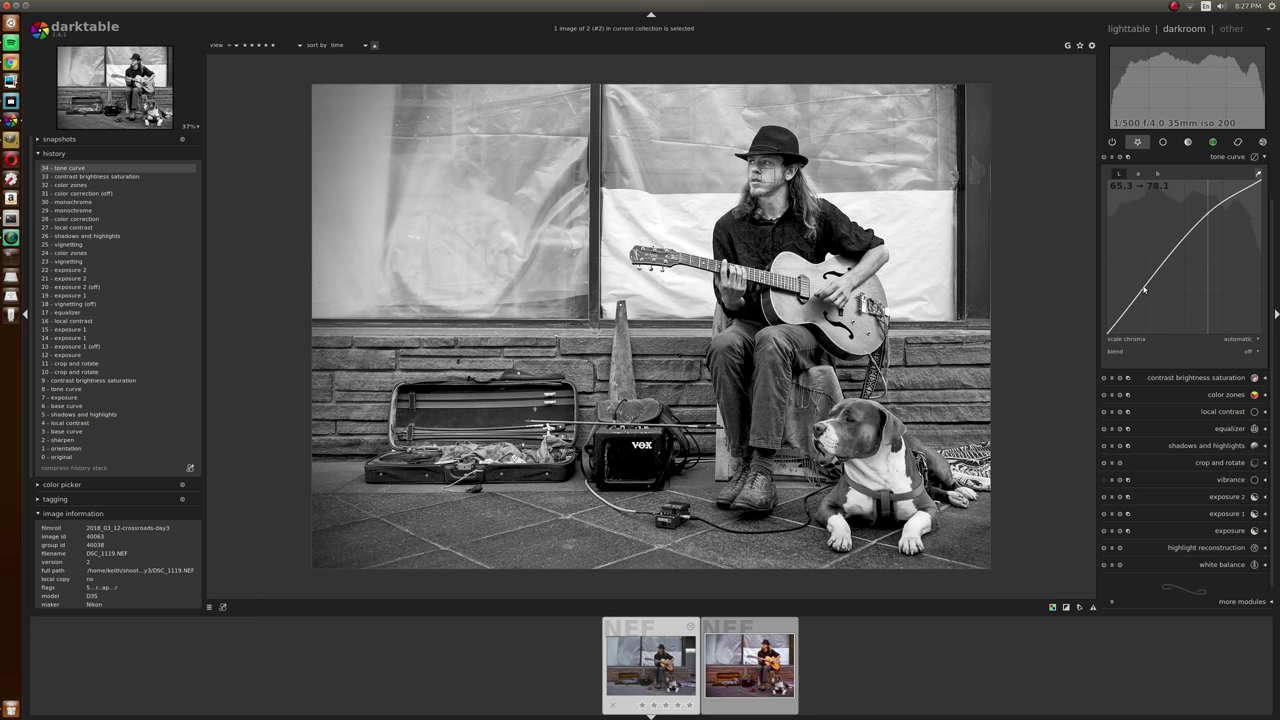
pyautogui.moveTo(1144, 289); pyautogui.dragTo(1146, 304)
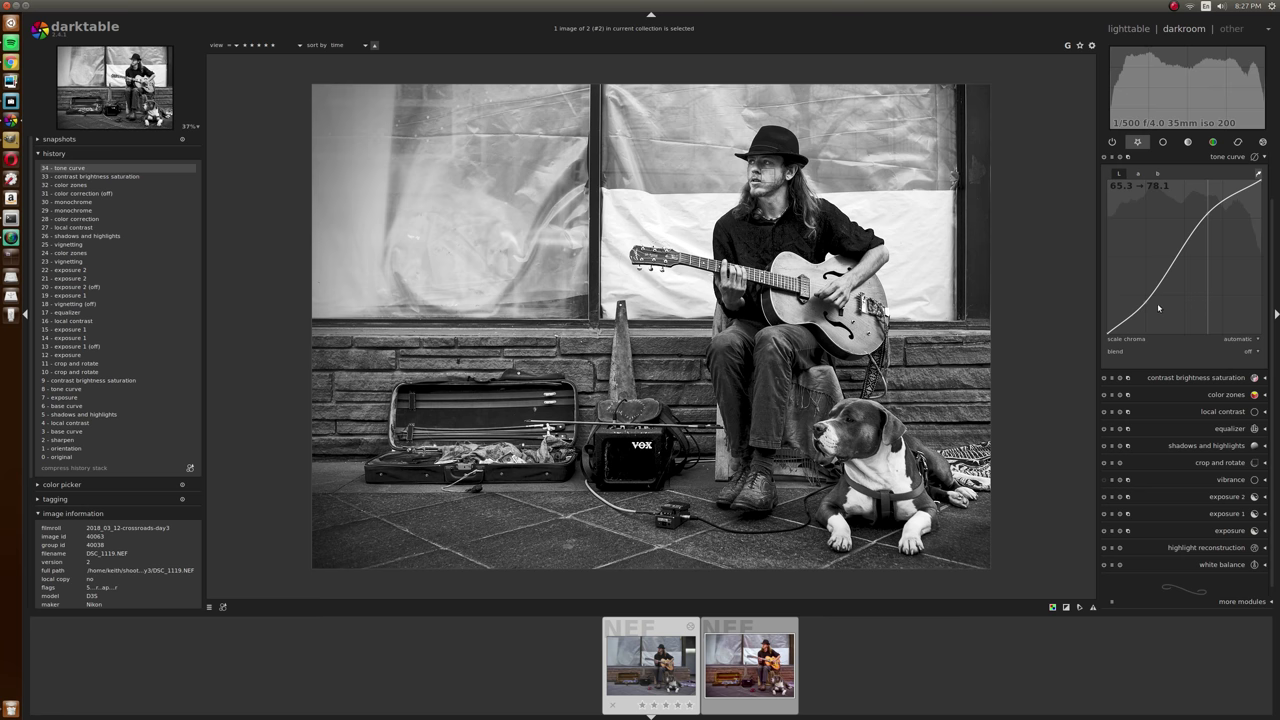
pyautogui.moveTo(1158, 308); pyautogui.dragTo(1199, 270)
pyautogui.scroll(-3, 1209, 217)
pyautogui.scroll(-4, 1211, 220)
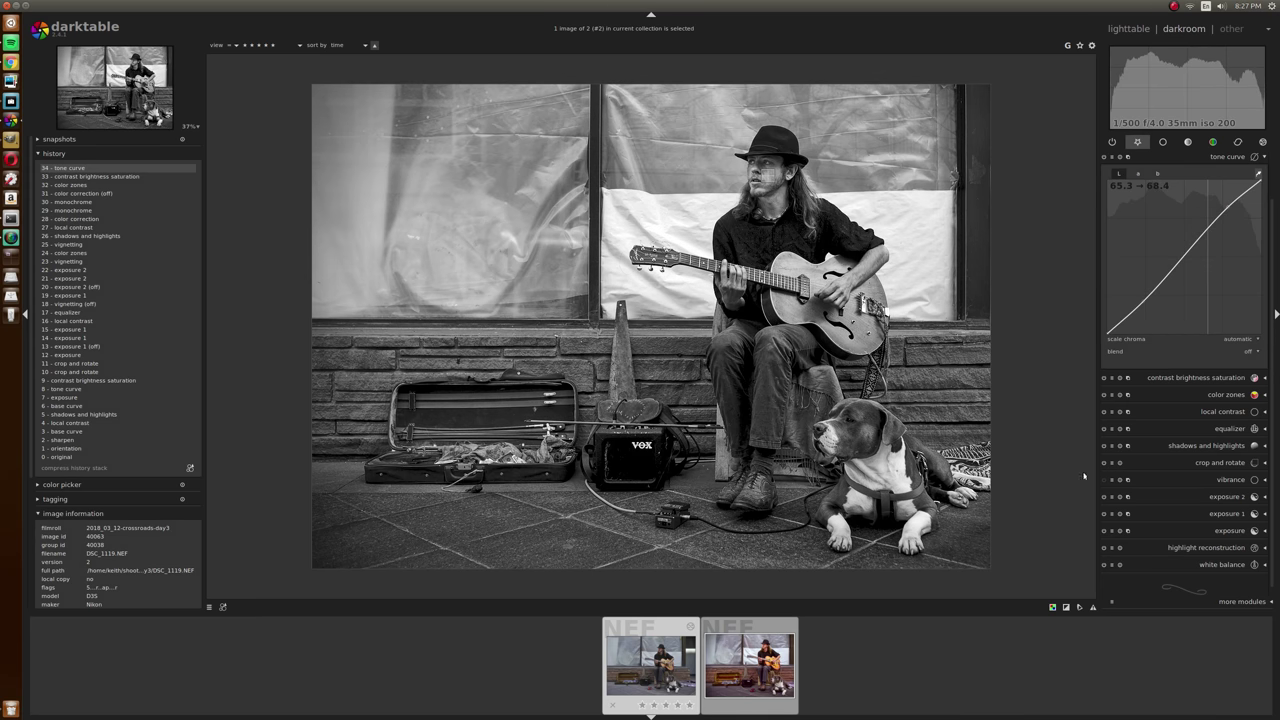
pyautogui.click(1231, 209)
pyautogui.scroll(-1, 1231, 209)
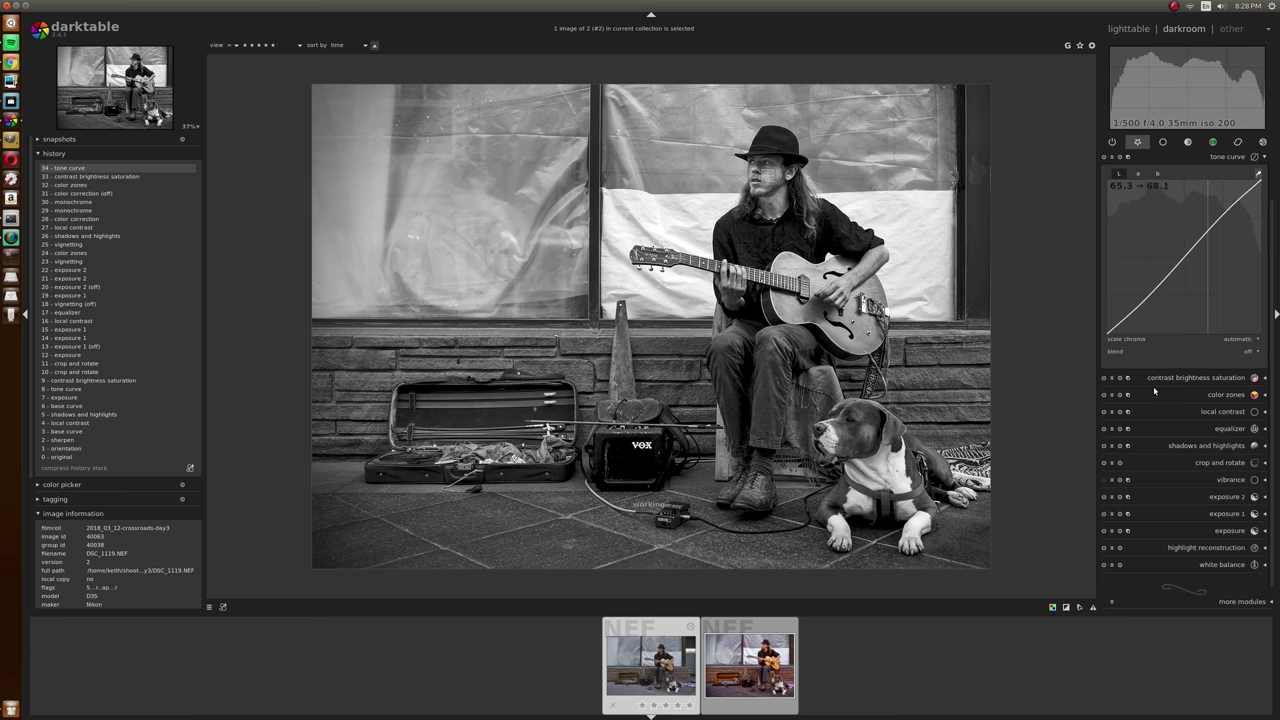
# Check clipping warnings while raising the main exposure and masked exposure 1 sliders
pyautogui.press('o')
pyautogui.click(1230, 531)
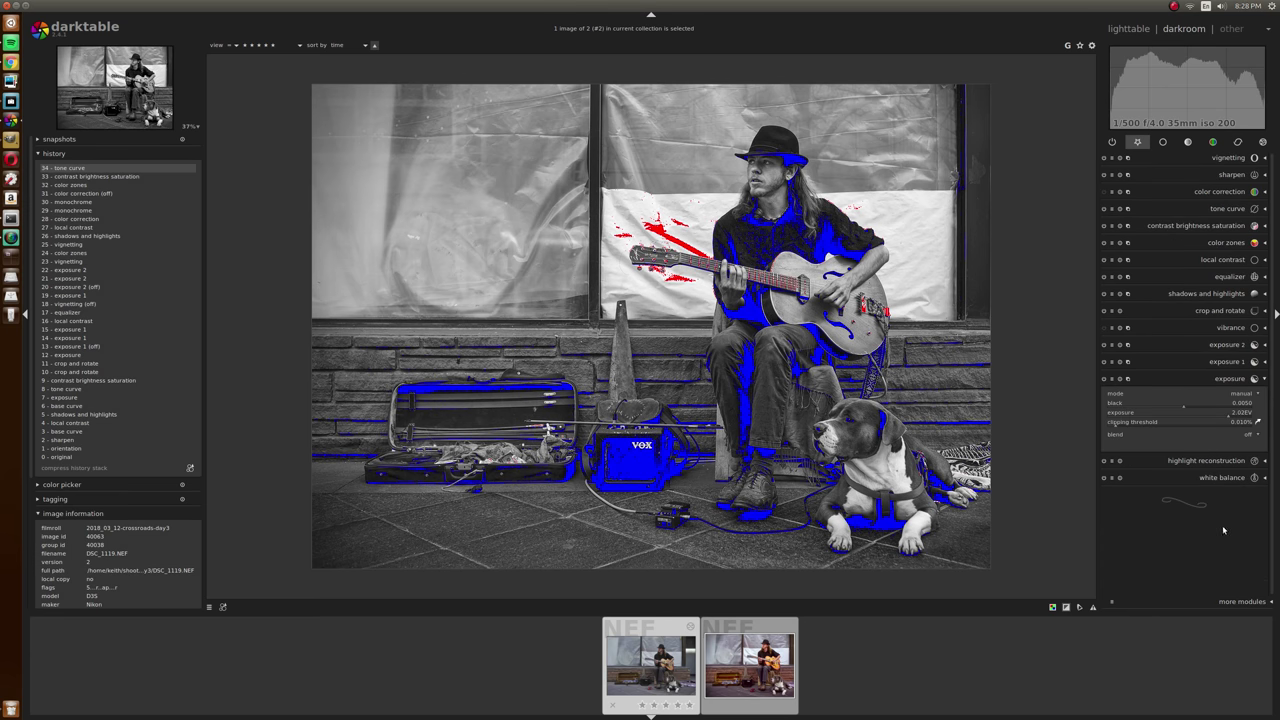
pyautogui.scroll(6, 1217, 414)
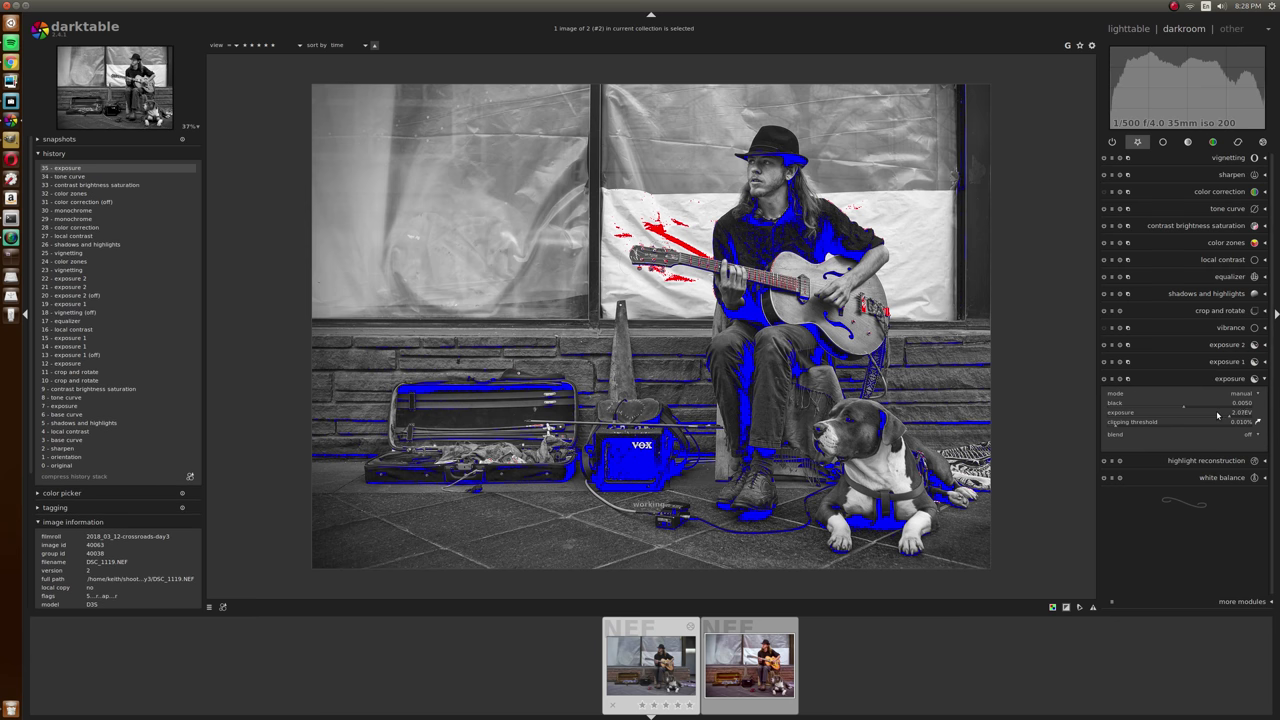
pyautogui.scroll(7, 1217, 414)
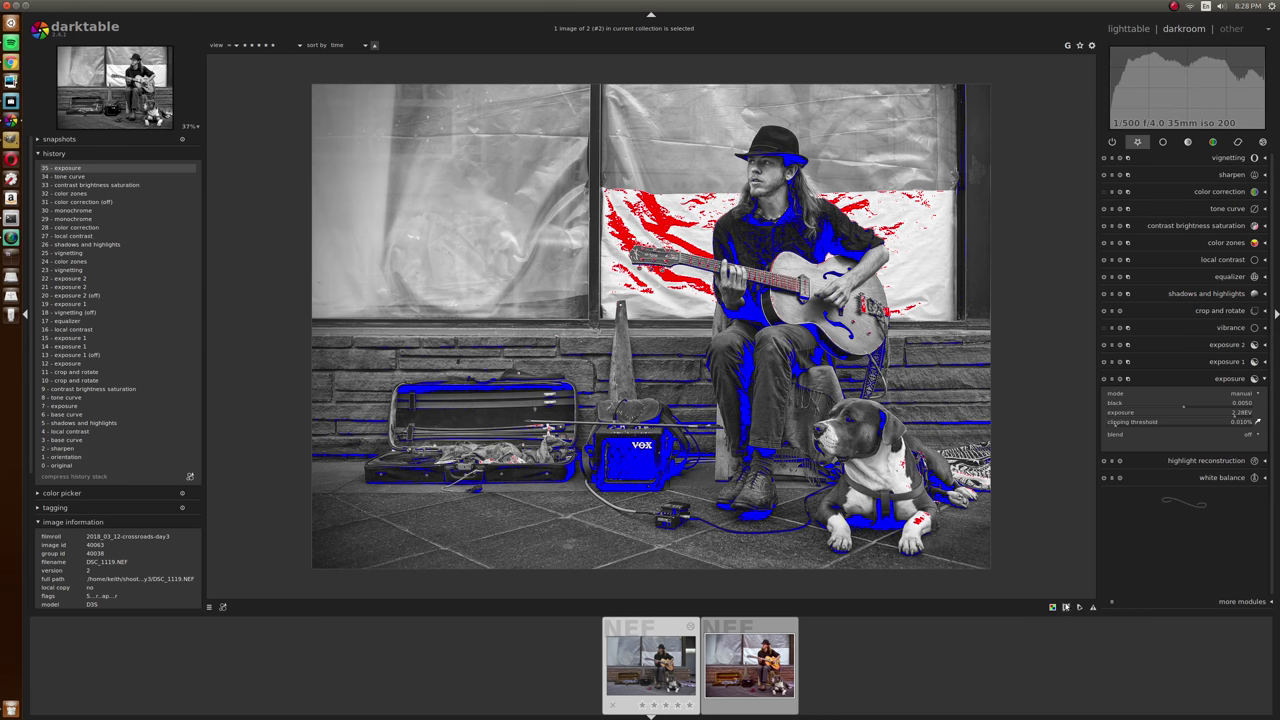
pyautogui.click(1066, 608)
pyautogui.click(1226, 362)
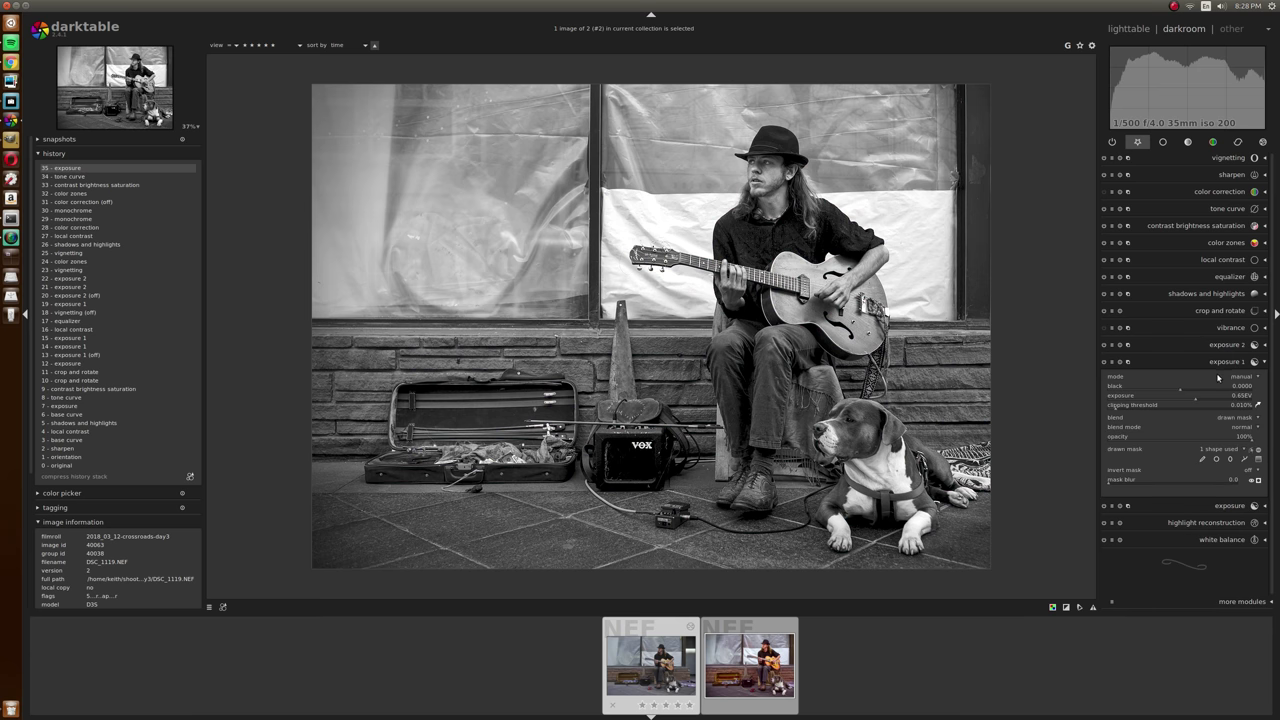
pyautogui.scroll(4, 1214, 398)
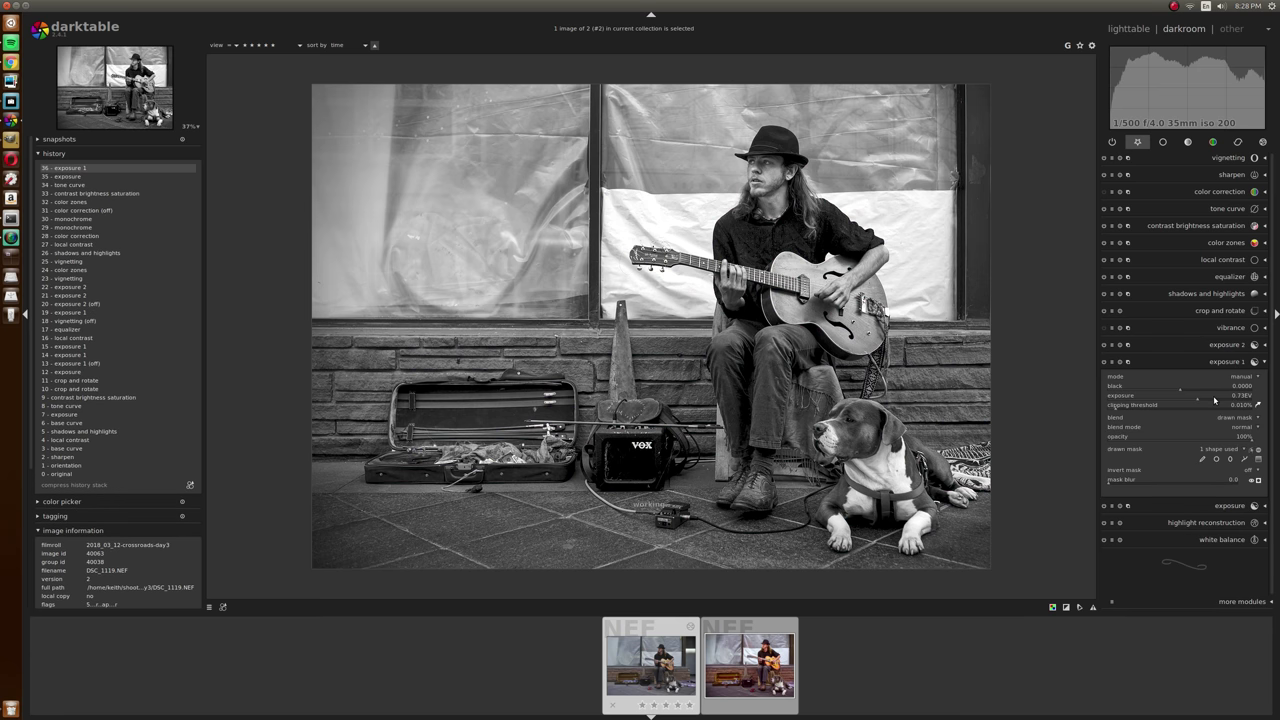
pyautogui.scroll(3, 1214, 399)
# Settle main exposure at 1.89 EV and masked exposure 1 at 1.15 EV
pyautogui.click(1225, 505)
pyautogui.scroll(2, 1210, 418)
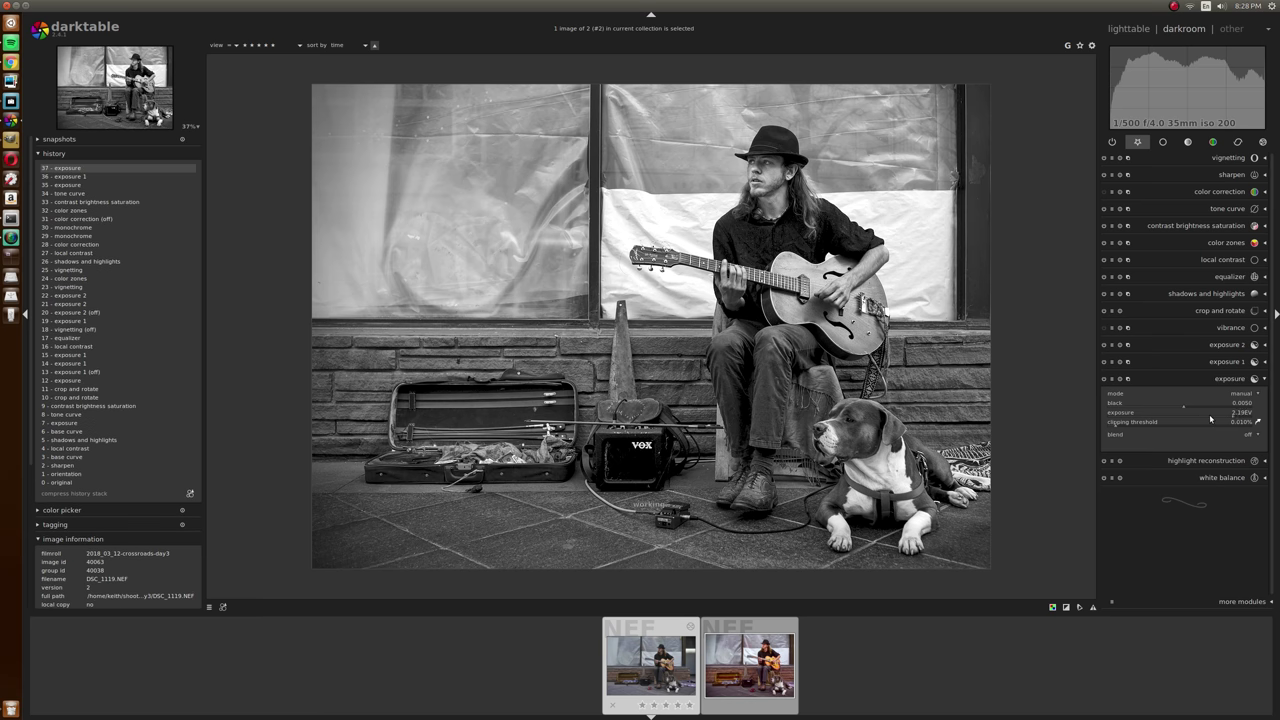
pyautogui.scroll(-2, 1196, 419)
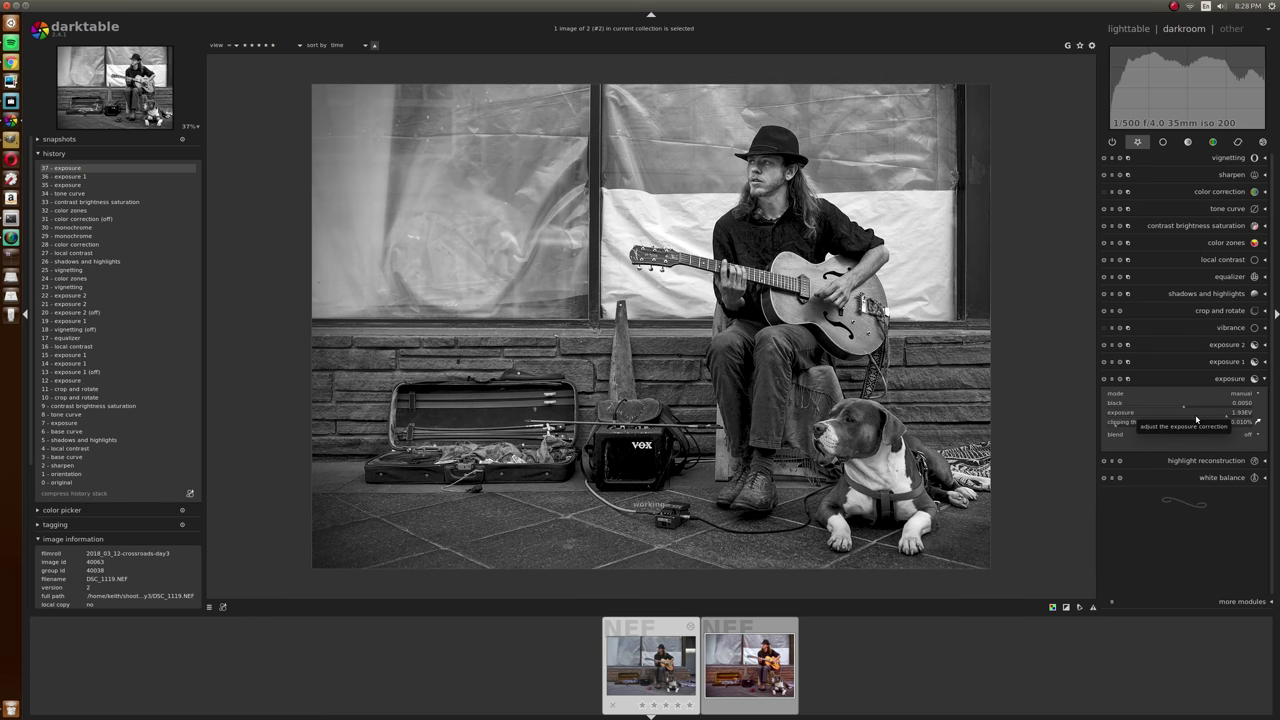
pyautogui.scroll(1, 1196, 419)
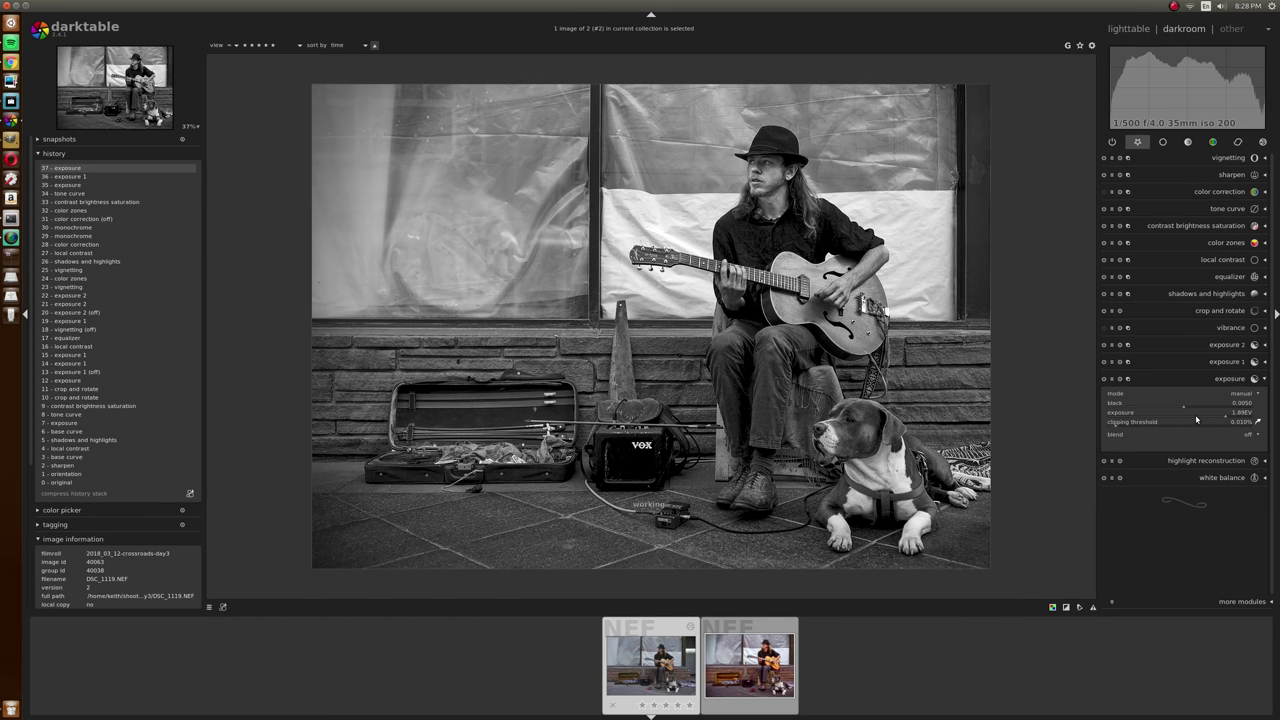
pyautogui.click(1228, 363)
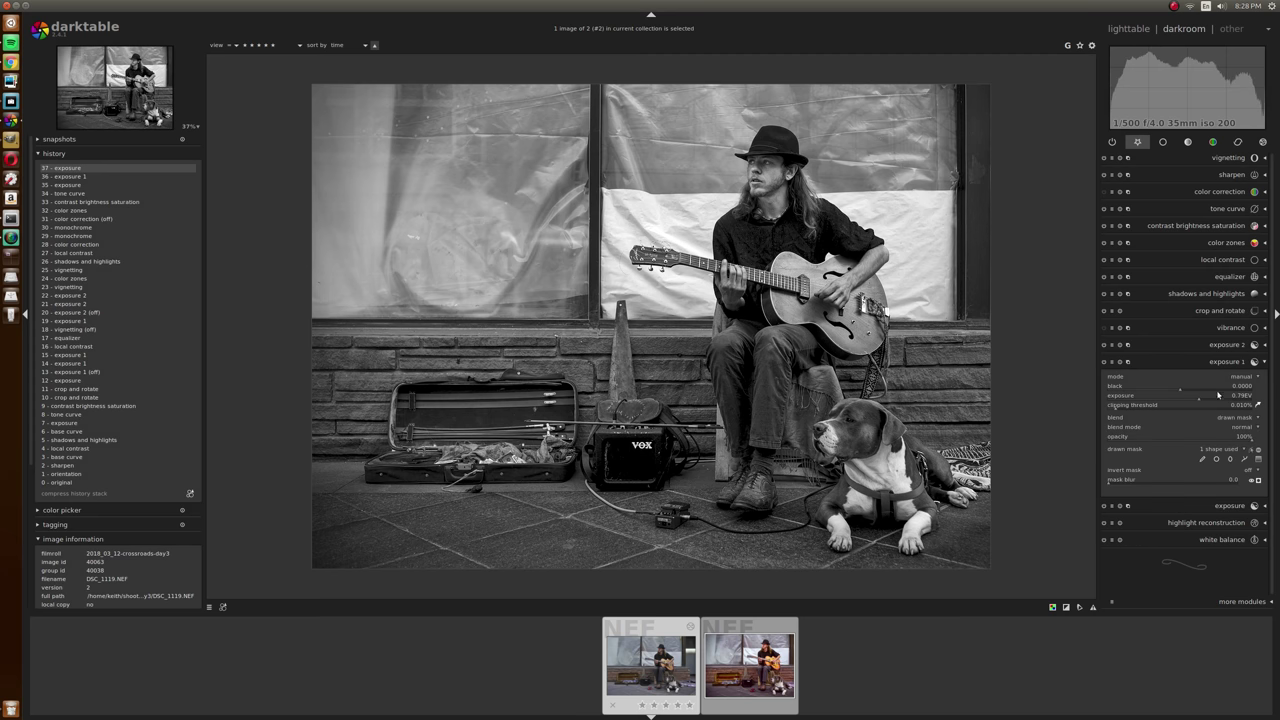
pyautogui.scroll(2, 1219, 402)
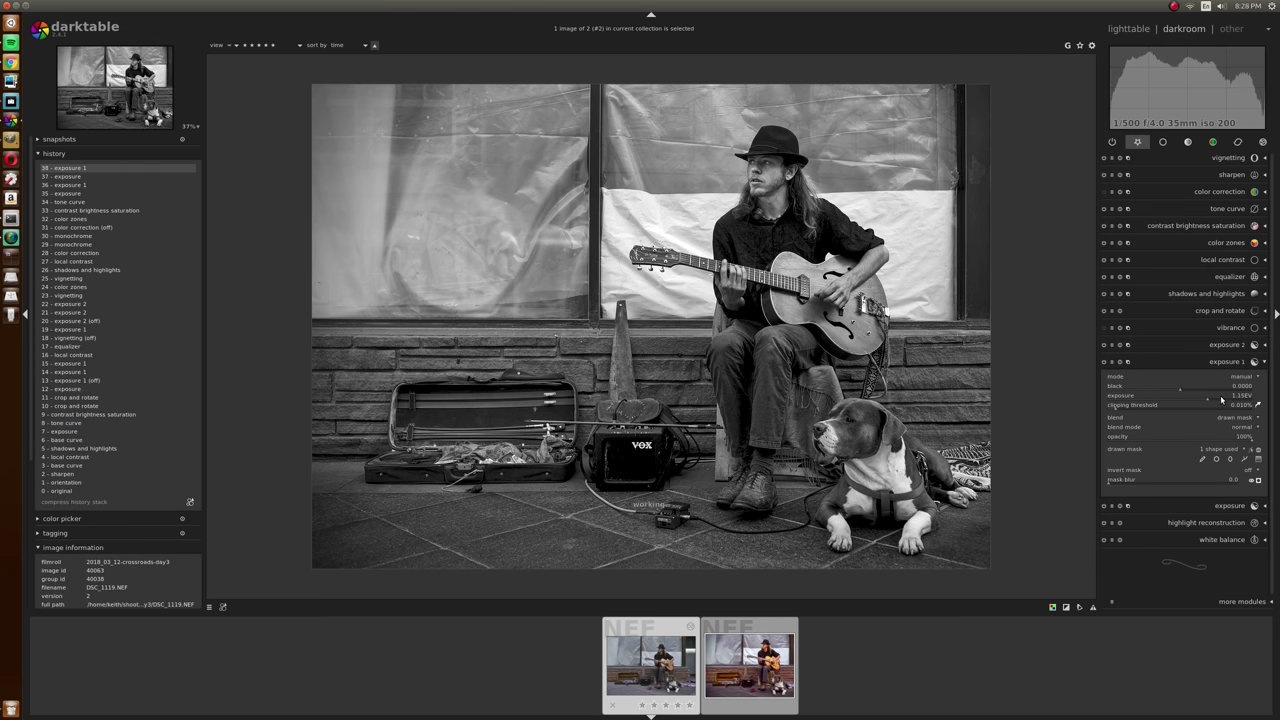
pyautogui.scroll(-1, 1221, 399)
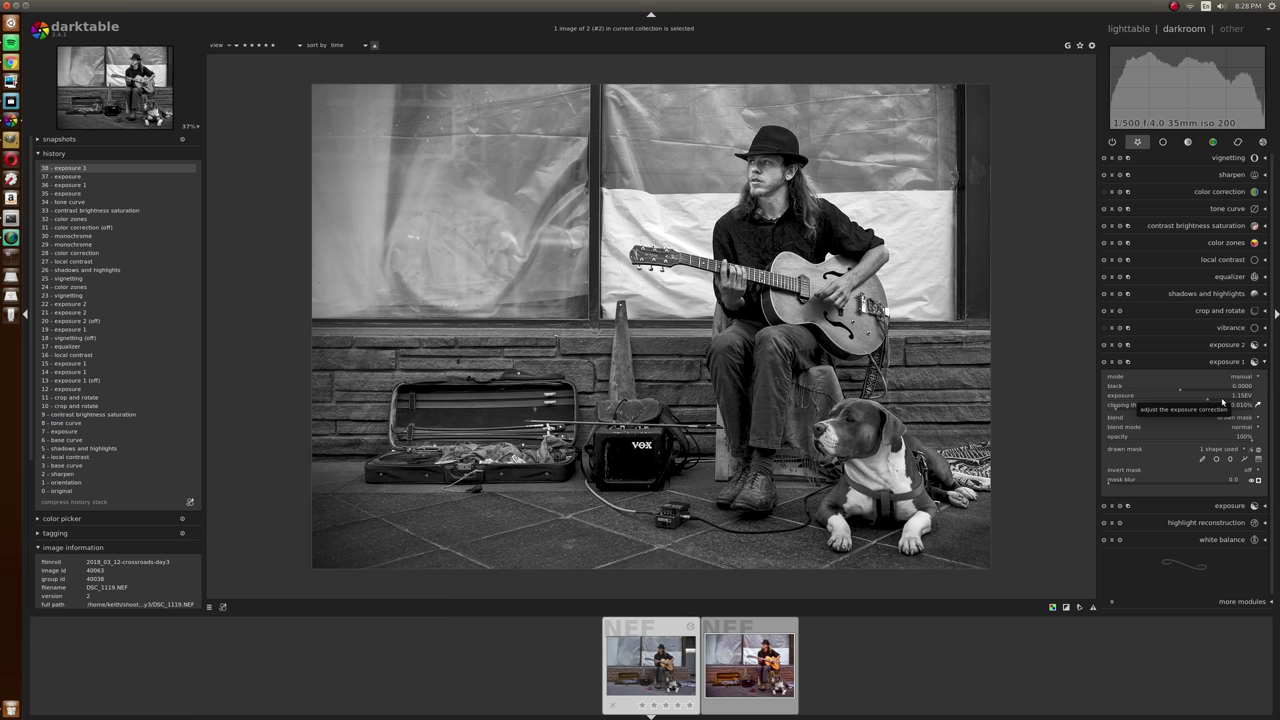
# Move the vignette centre down and right to 0.334/0.393, toward the guitarist and dog
pyautogui.click(1226, 158)
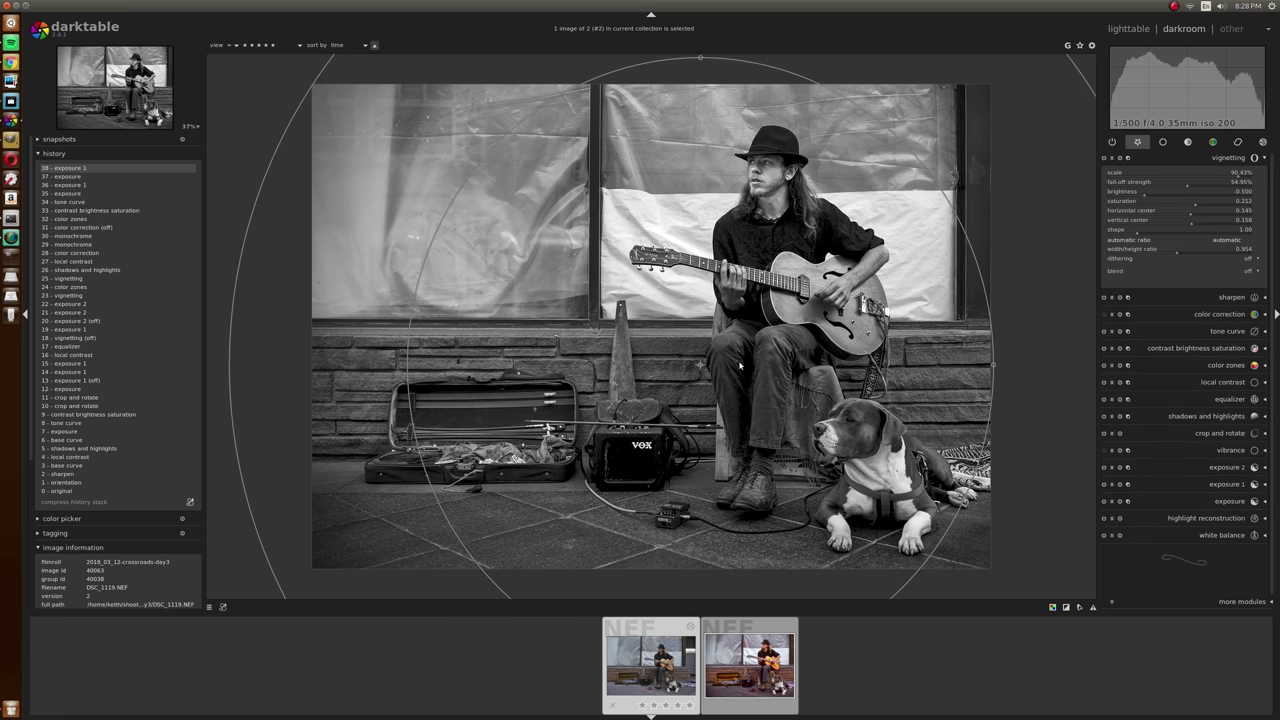
pyautogui.moveTo(699, 367); pyautogui.dragTo(703, 418)
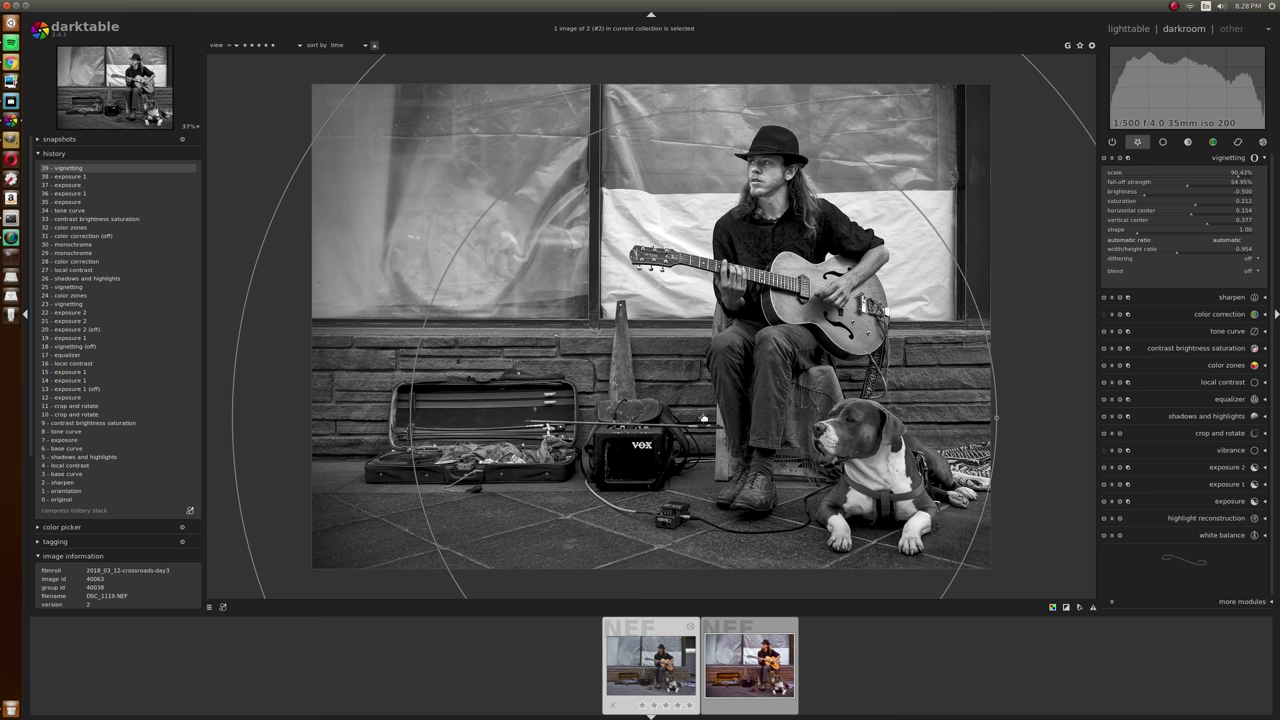
pyautogui.moveTo(707, 421); pyautogui.dragTo(763, 422)
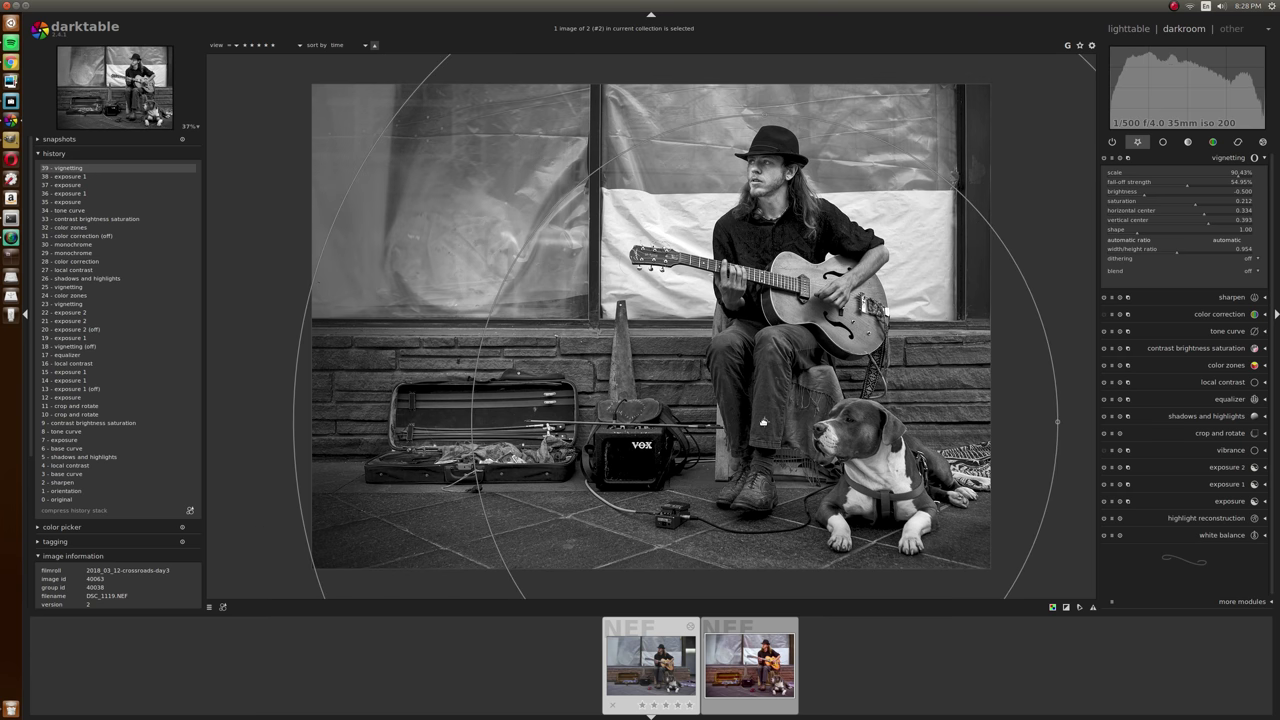
pyautogui.click(1216, 160)
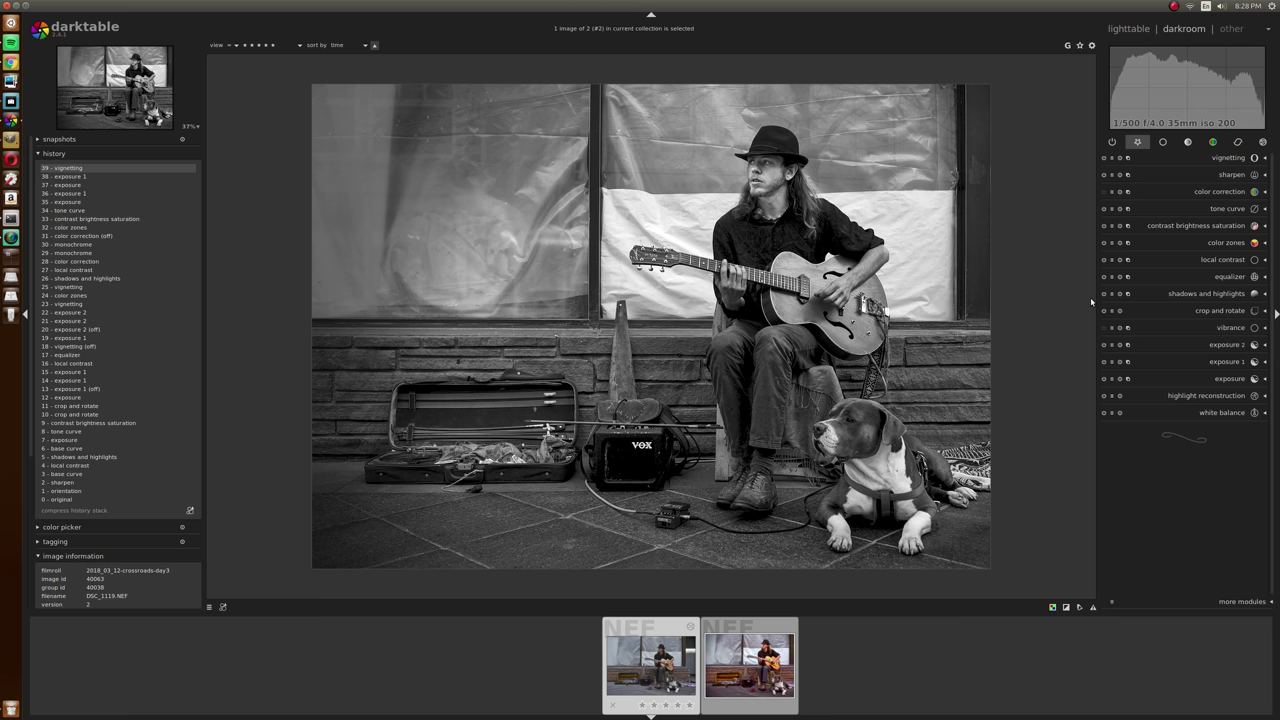
# Try sepia and cool split-toning points in color correction, then switch the module off
pyautogui.click(1213, 190)
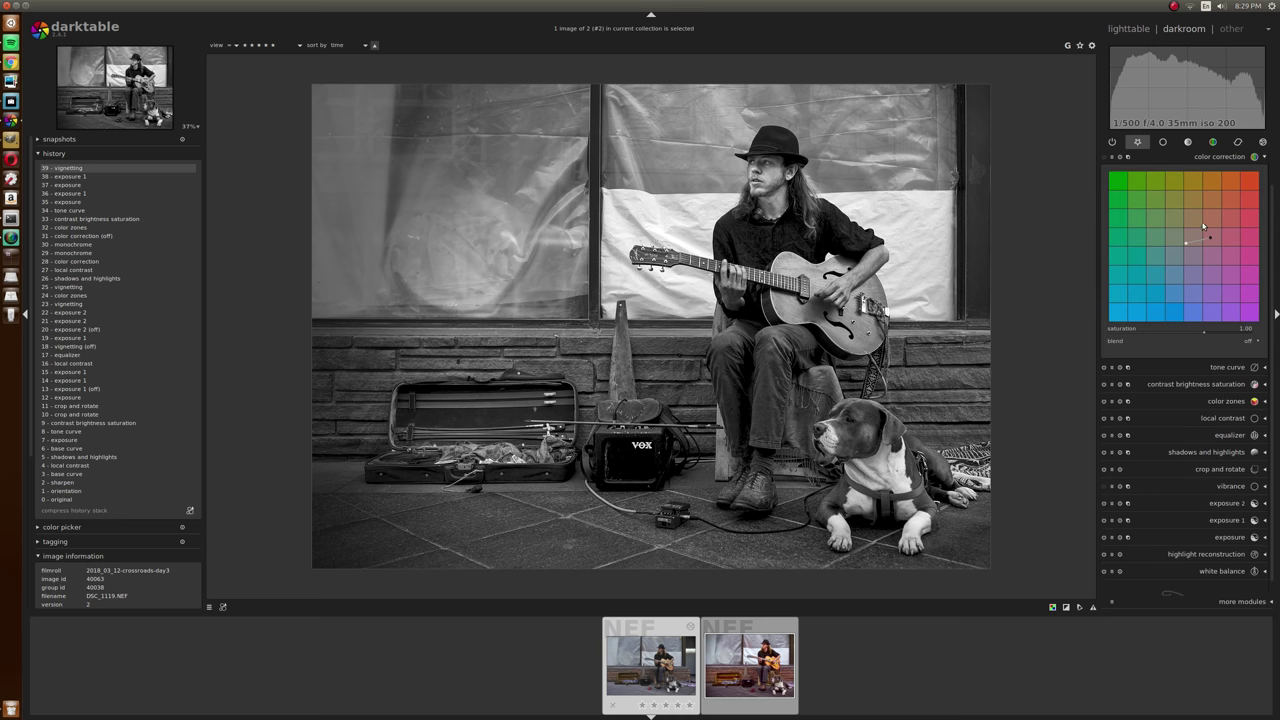
pyautogui.moveTo(1200, 229)
pyautogui.mouseDown()
pyautogui.moveTo(1188, 248)
pyautogui.moveTo(1174, 241)
pyautogui.moveTo(1196, 223)
pyautogui.moveTo(1188, 233)
pyautogui.mouseUp()
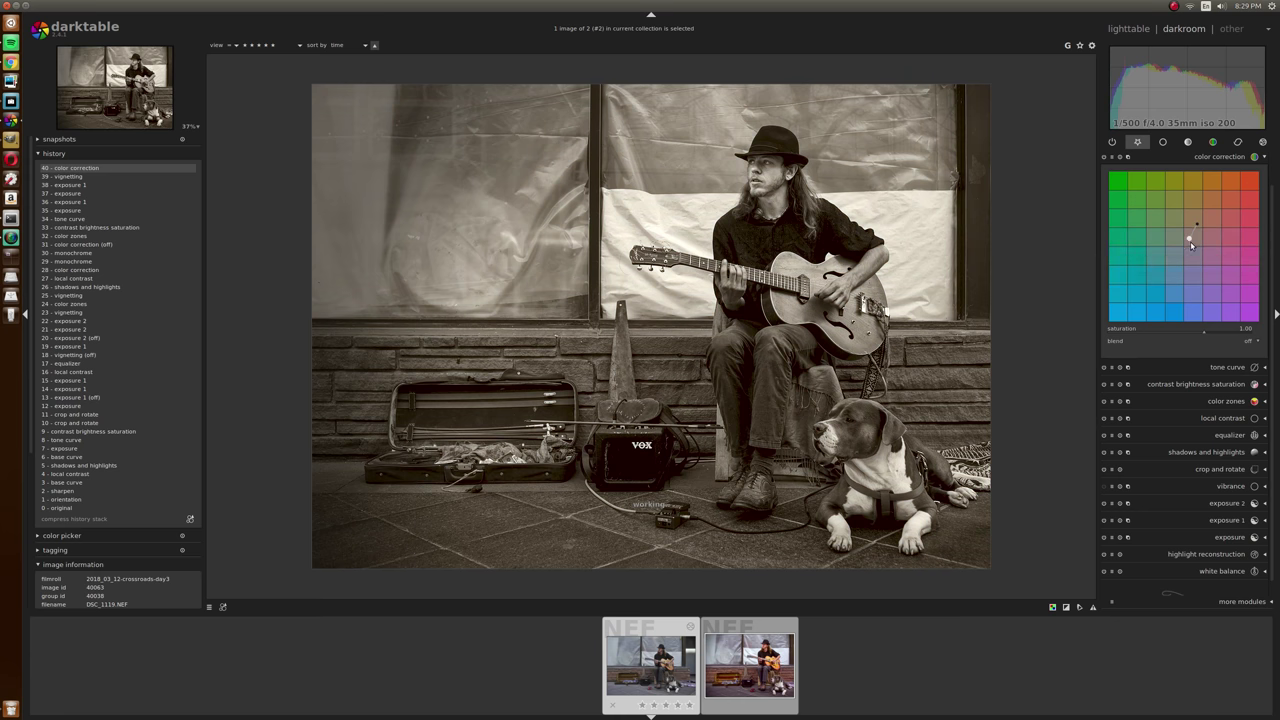
pyautogui.moveTo(1190, 245); pyautogui.dragTo(1198, 237)
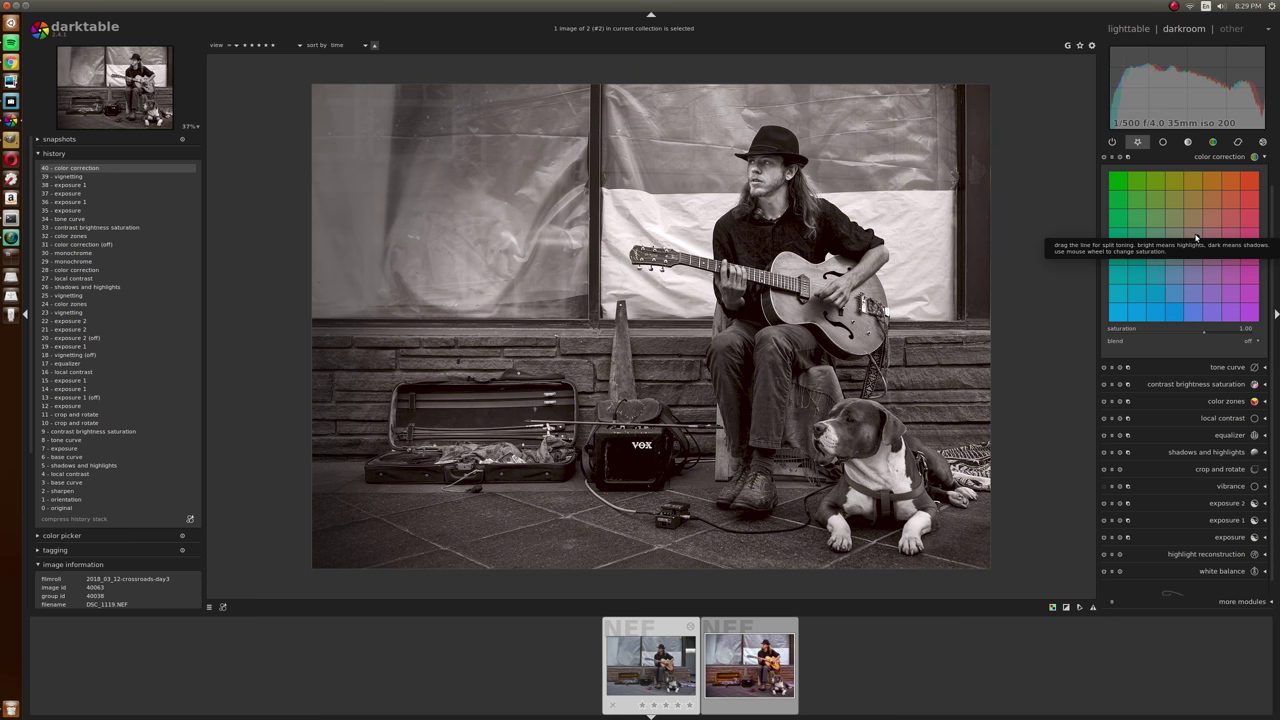
pyautogui.moveTo(1185, 249); pyautogui.dragTo(1178, 259)
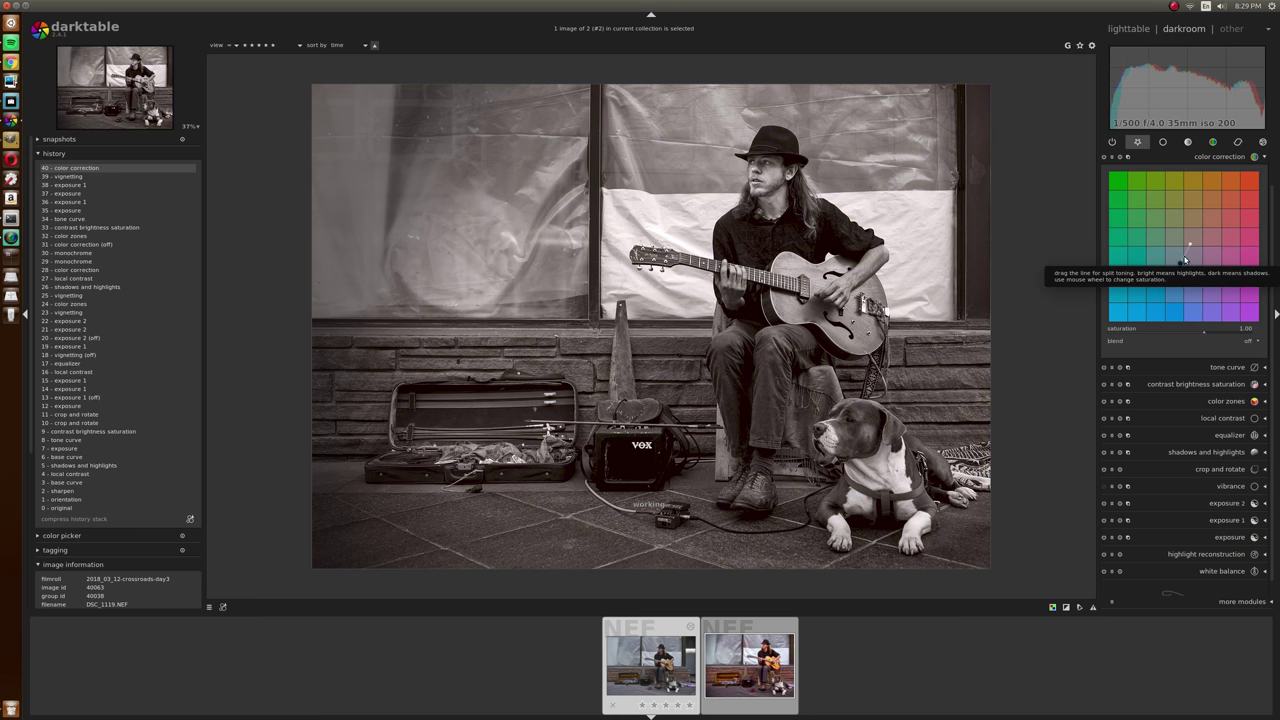
pyautogui.moveTo(1190, 248); pyautogui.dragTo(1180, 263)
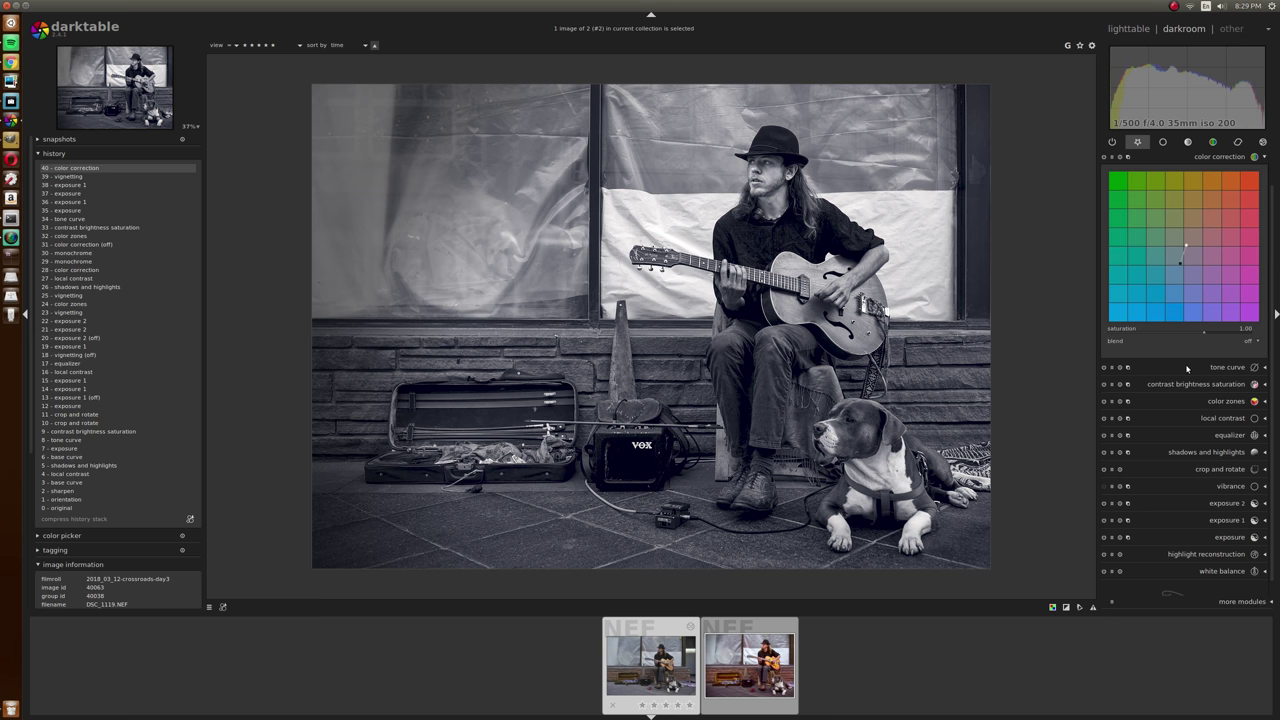
pyautogui.moveTo(1180, 263); pyautogui.dragTo(1182, 259)
pyautogui.click(1104, 157)
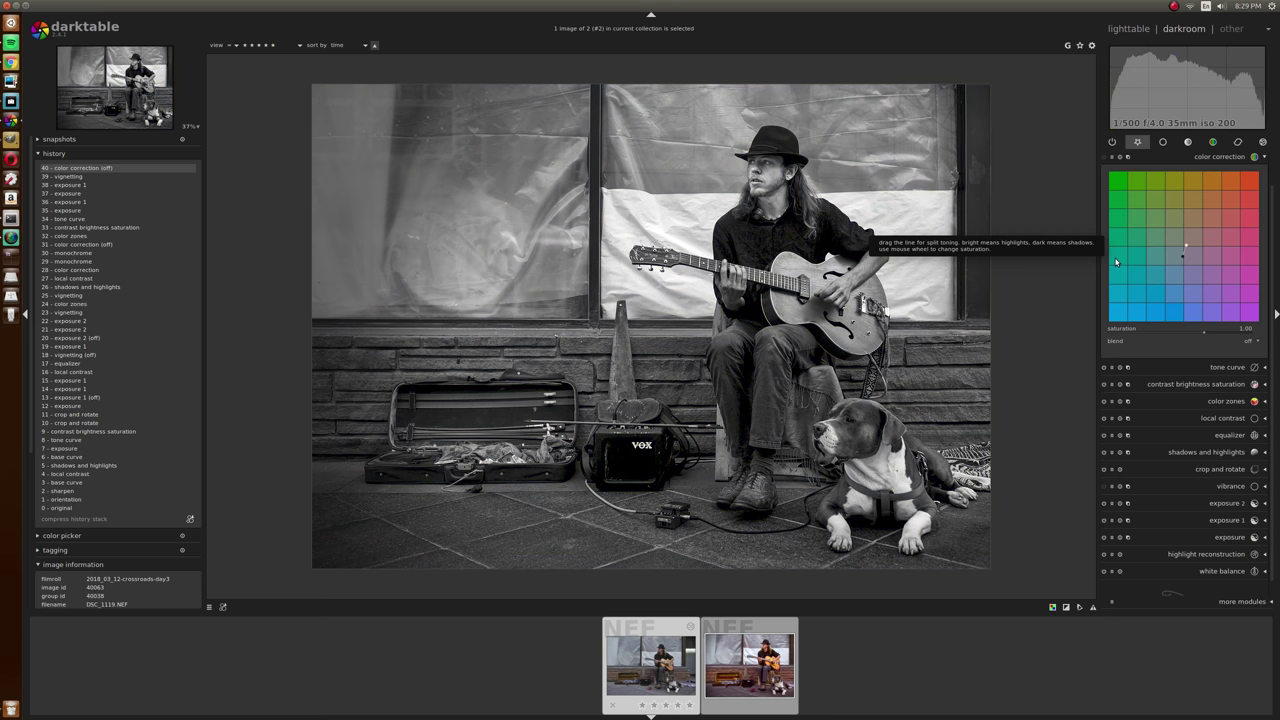
pyautogui.click(1193, 385)
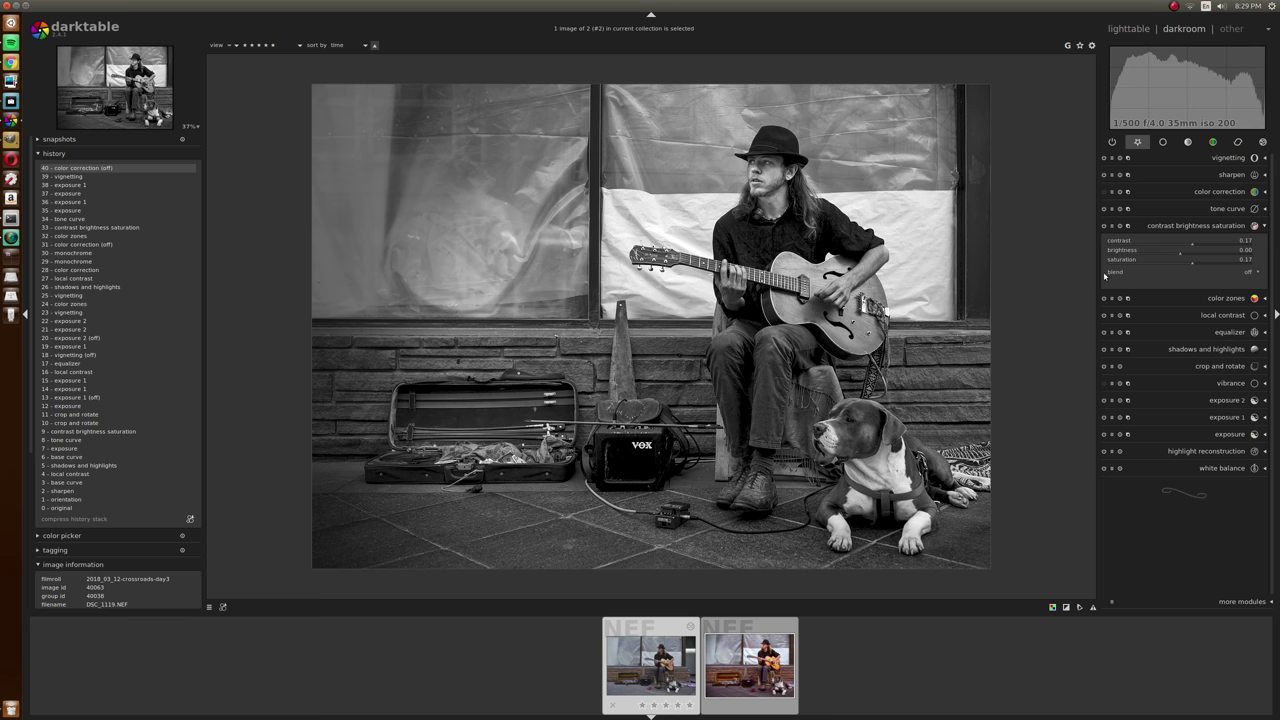
# Reset the color zones curve to flat and toggle exposure 2 off and back on
pyautogui.click(1228, 298)
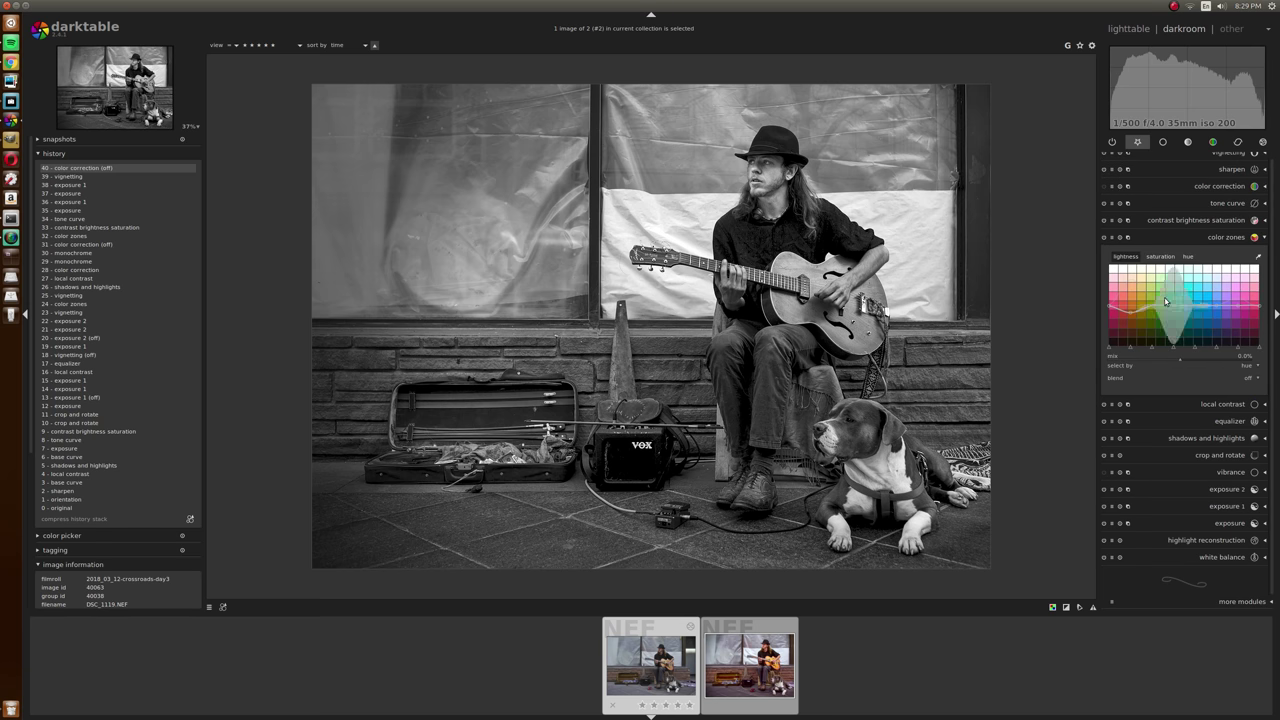
pyautogui.doubleClick(1145, 320)
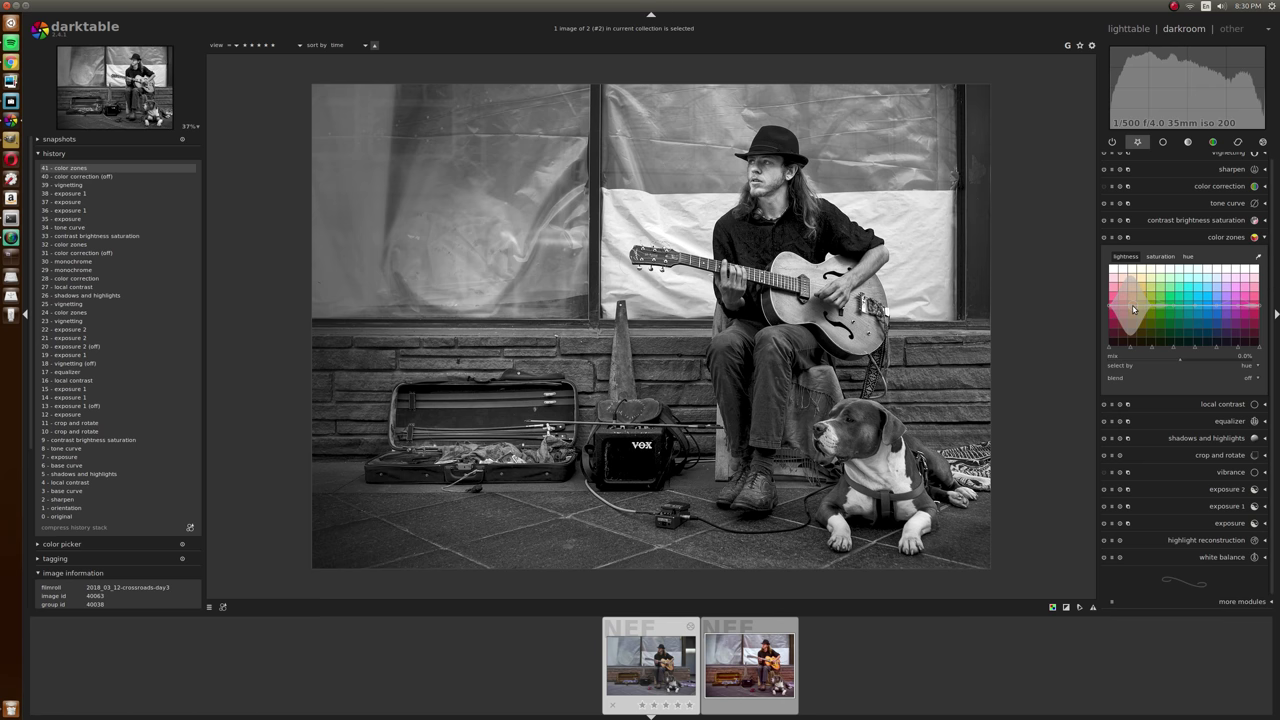
pyautogui.moveTo(1137, 311); pyautogui.dragTo(1133, 300)
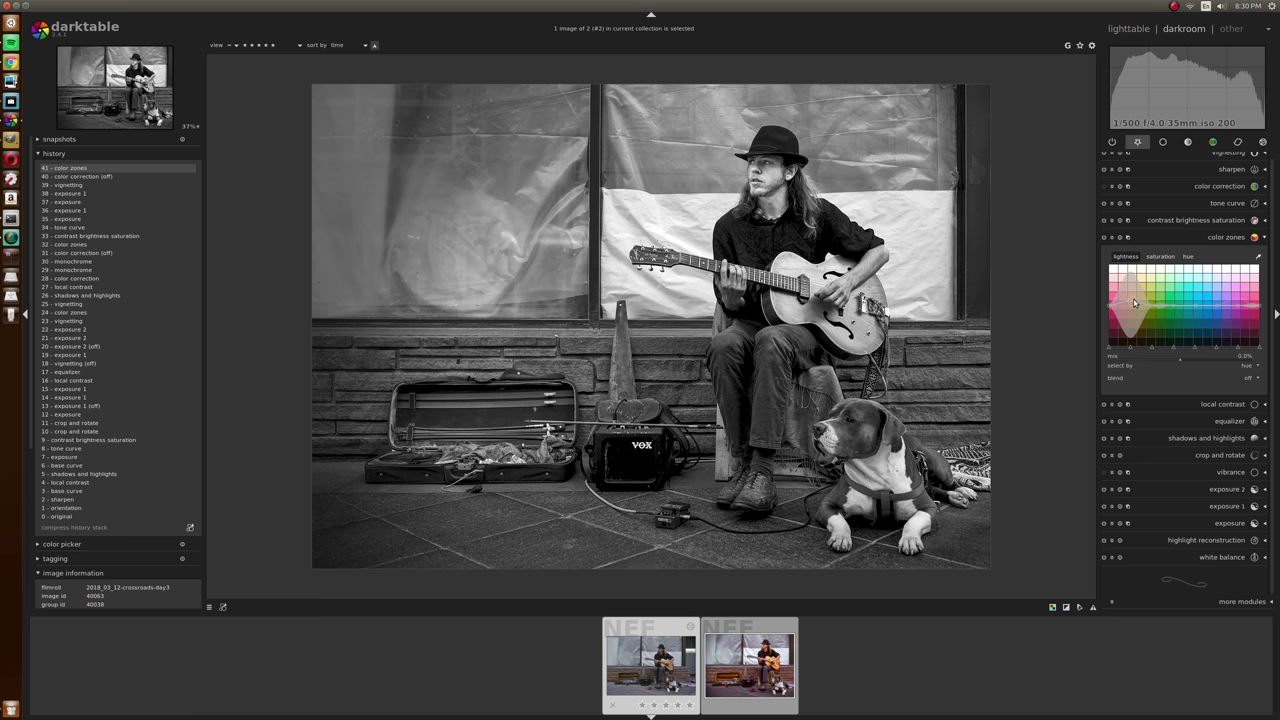
pyautogui.click(1104, 490)
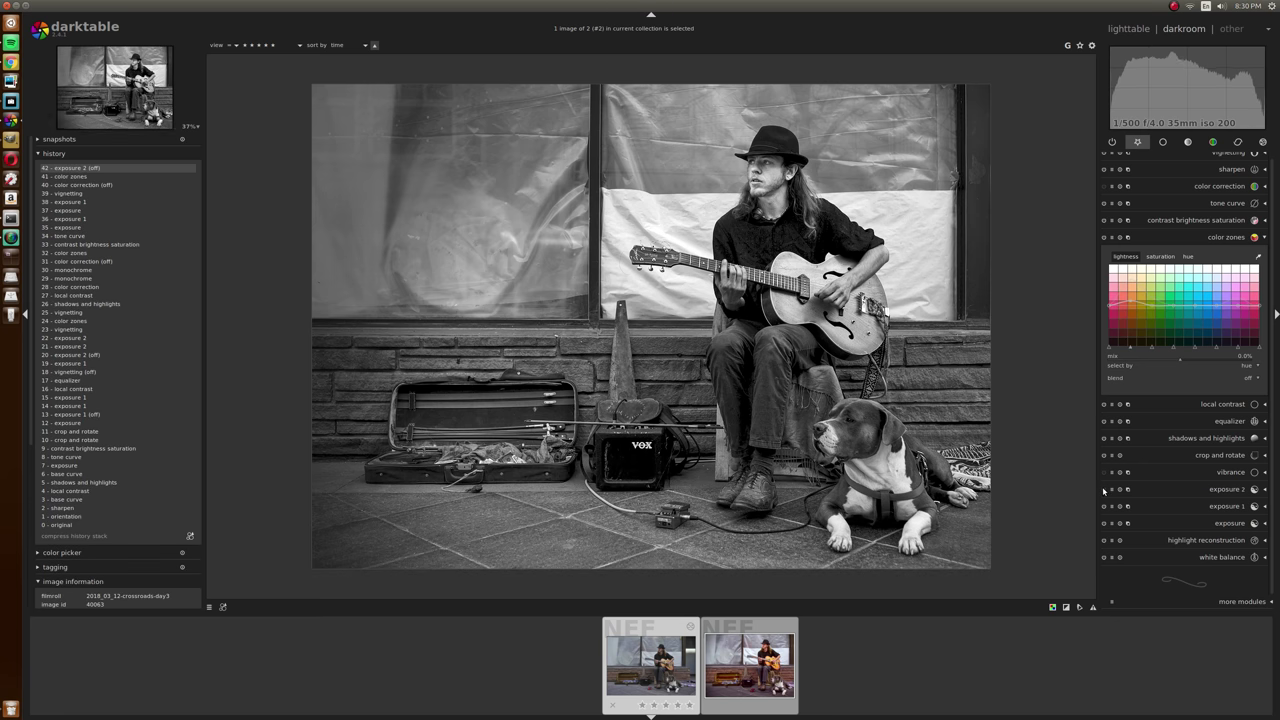
pyautogui.click(1104, 490)
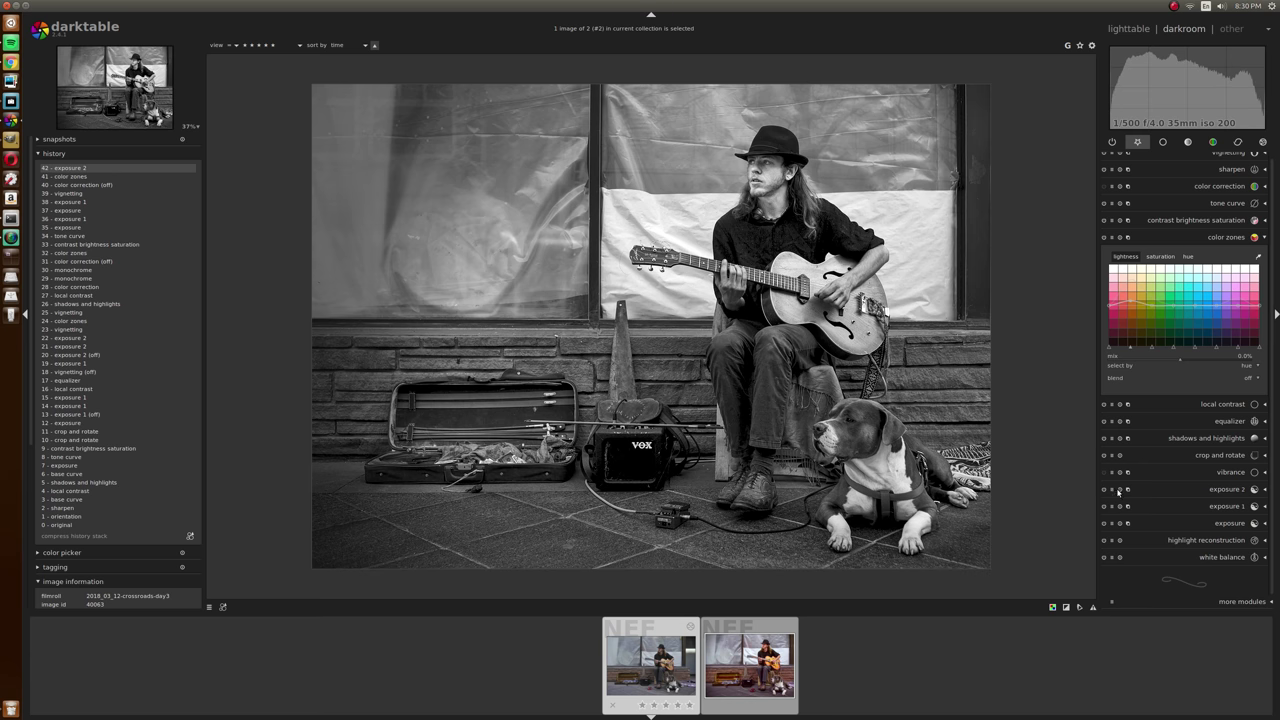
# Lighten exposure 2 slightly with its exposure slider
pyautogui.click(1175, 489)
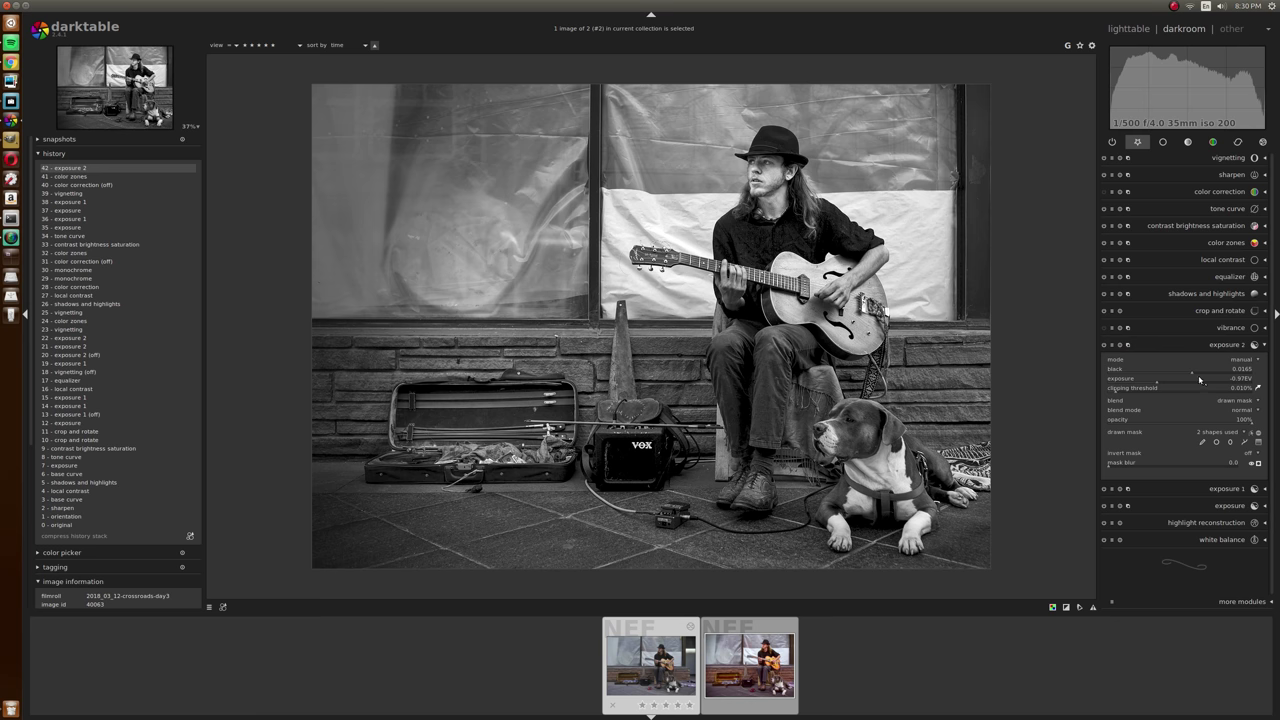
pyautogui.scroll(3, 1197, 382)
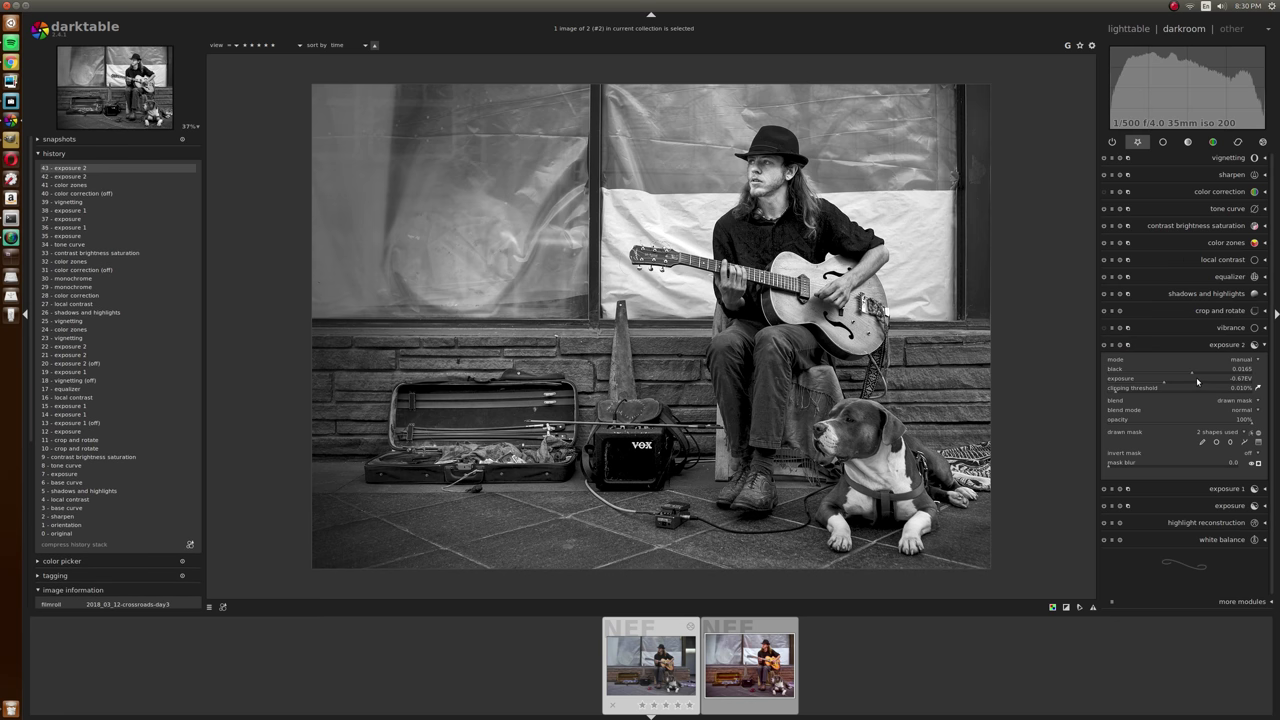
pyautogui.scroll(1, 1197, 381)
# Lower shadows recovery to 27.53 and raise local contrast detail to 250%
pyautogui.click(1205, 294)
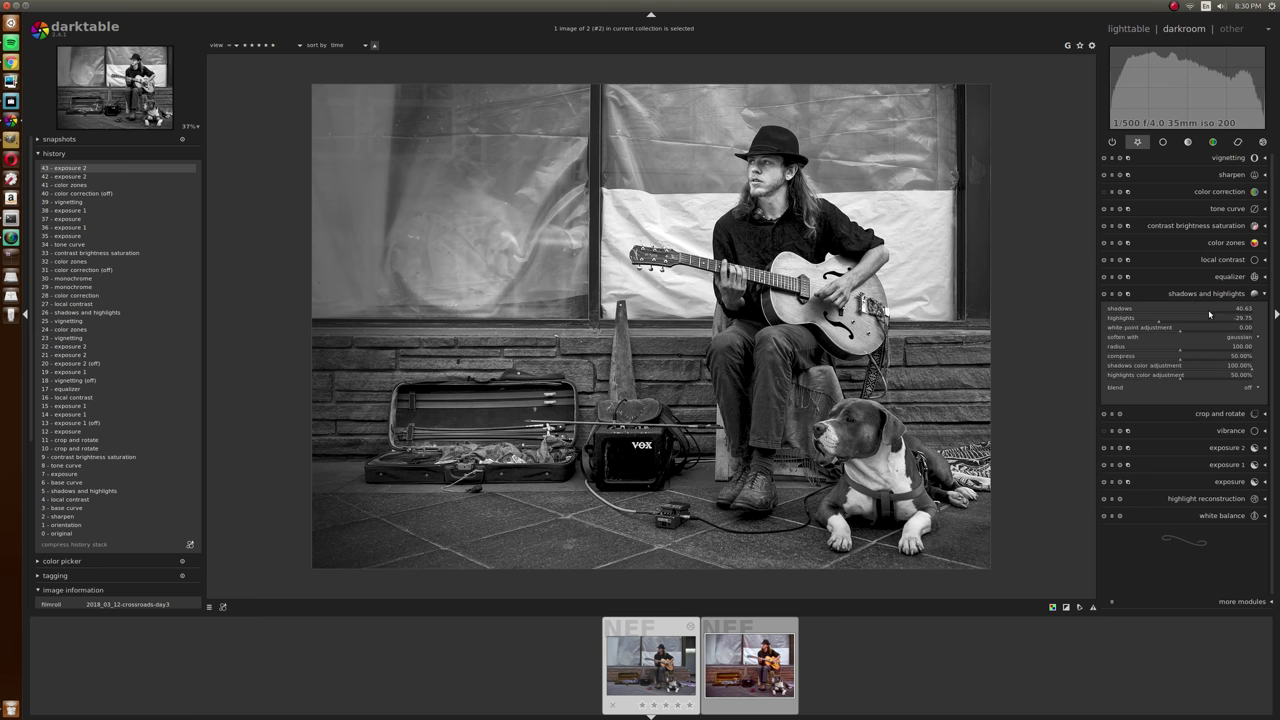
pyautogui.scroll(1, 1202, 314)
pyautogui.click(1196, 315)
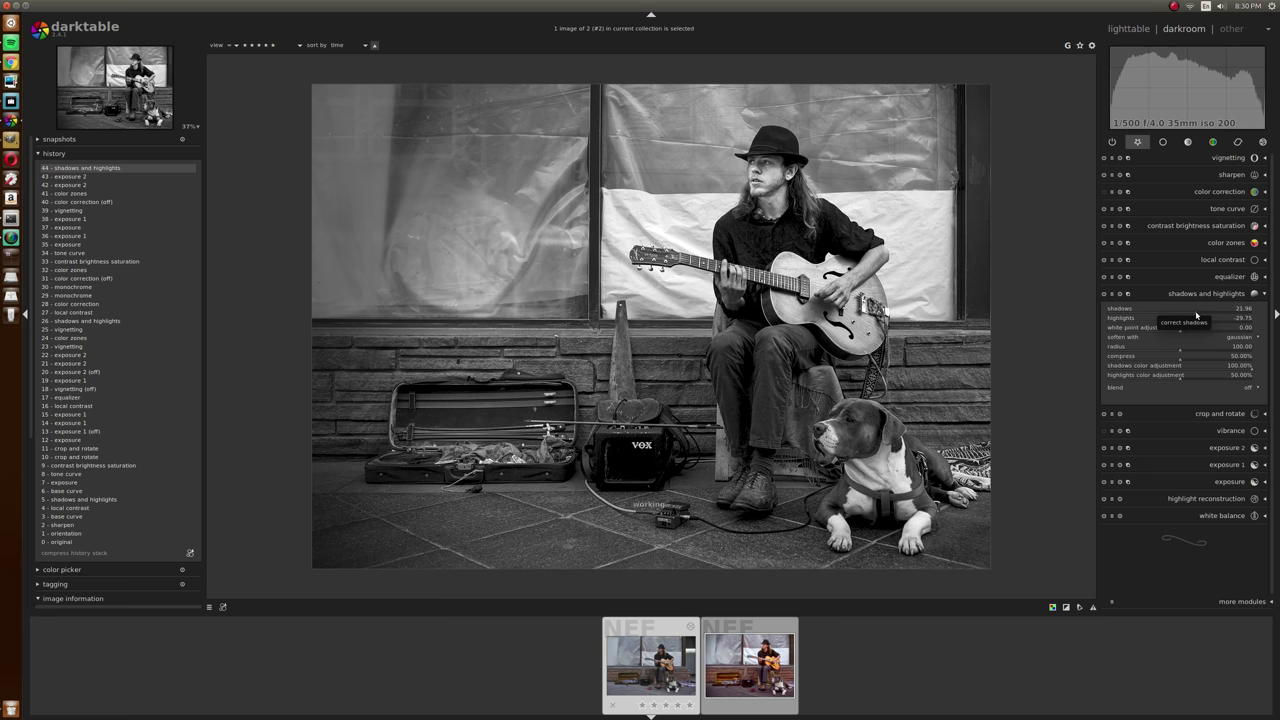
pyautogui.click(1218, 260)
pyautogui.moveTo(1153, 290); pyautogui.dragTo(1180, 289)
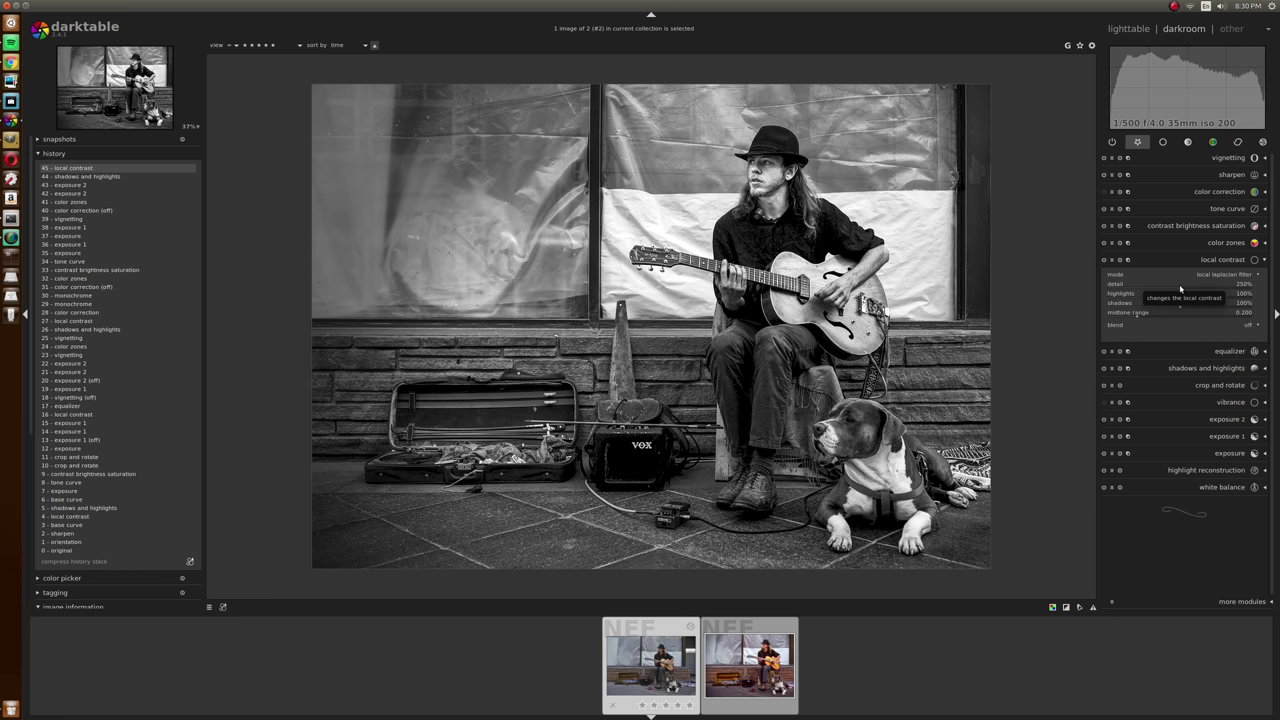
# Lower local contrast detail, compare with the module off, and settle detail at 146%
pyautogui.moveTo(1180, 289); pyautogui.dragTo(1134, 291)
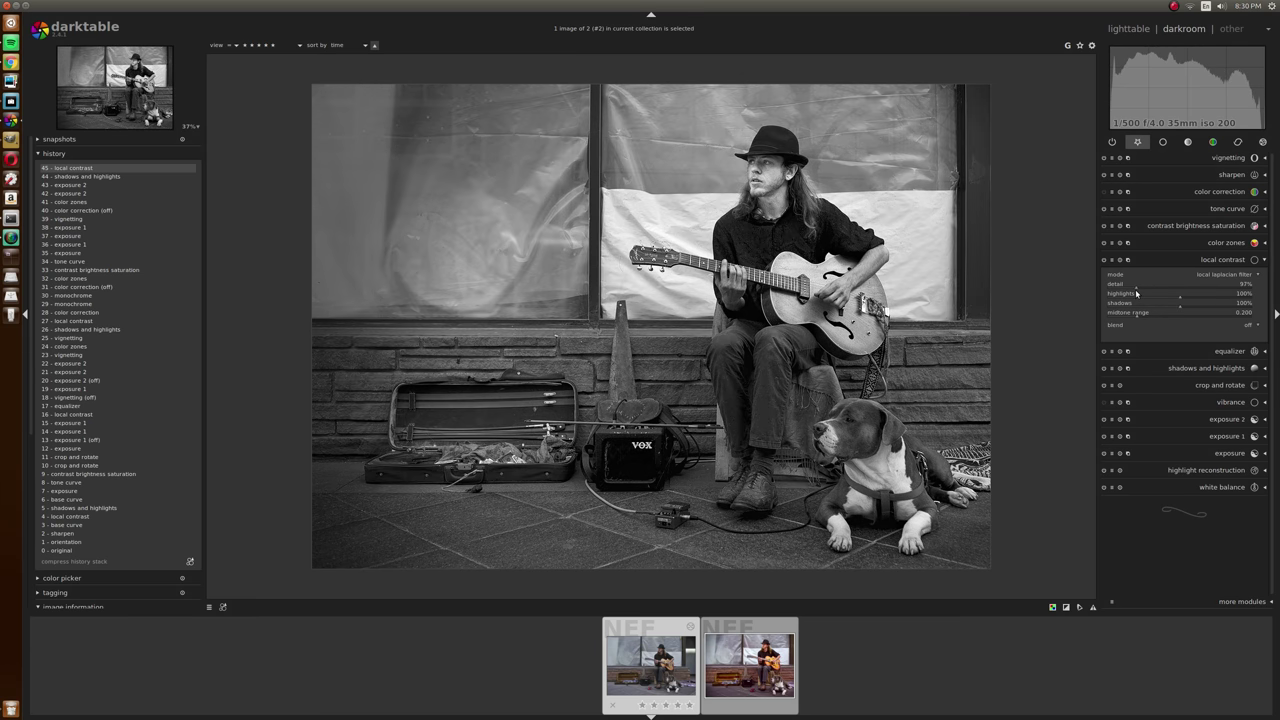
pyautogui.scroll(5, 1135, 288)
pyautogui.scroll(5, 1139, 290)
pyautogui.scroll(1, 1140, 290)
pyautogui.click(1104, 261)
pyautogui.scroll(3, 1147, 289)
pyautogui.scroll(12, 1147, 289)
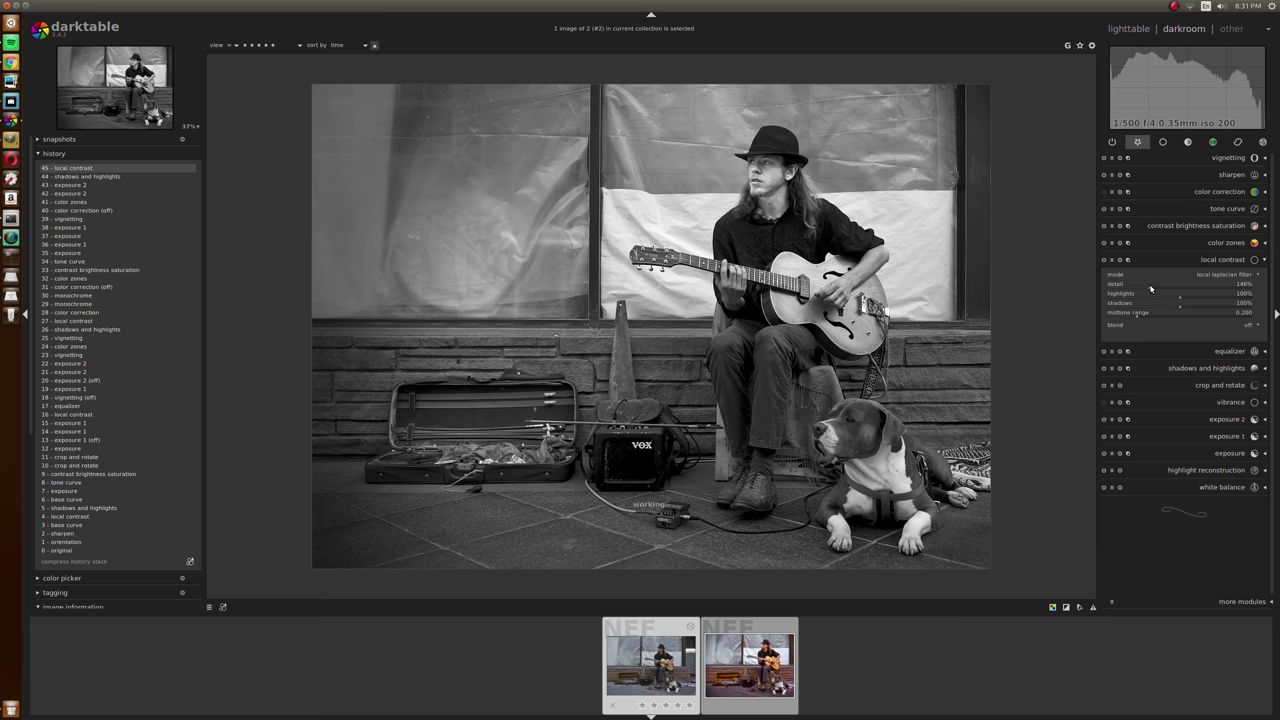